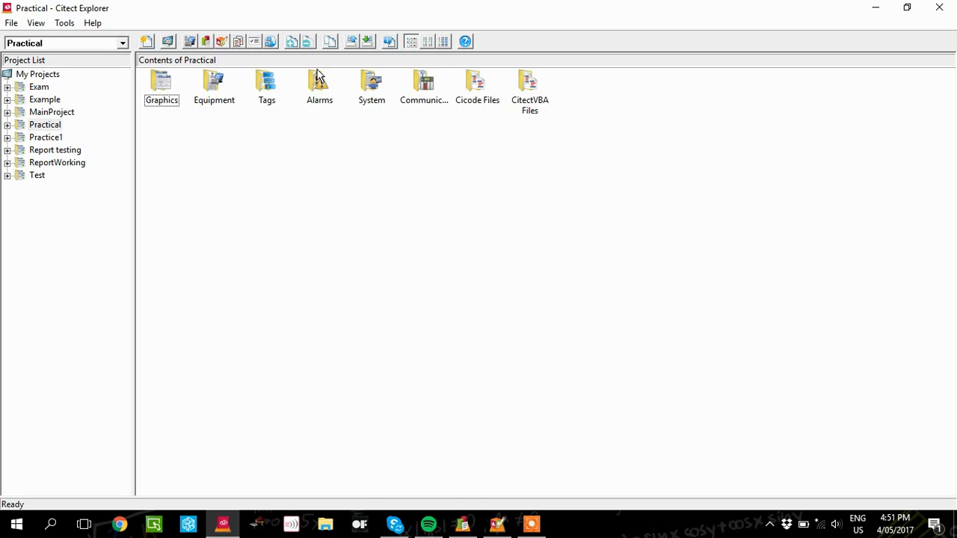
Step: Create a new project named with the developer's first name, based on the default starter project
right_click(46, 76)
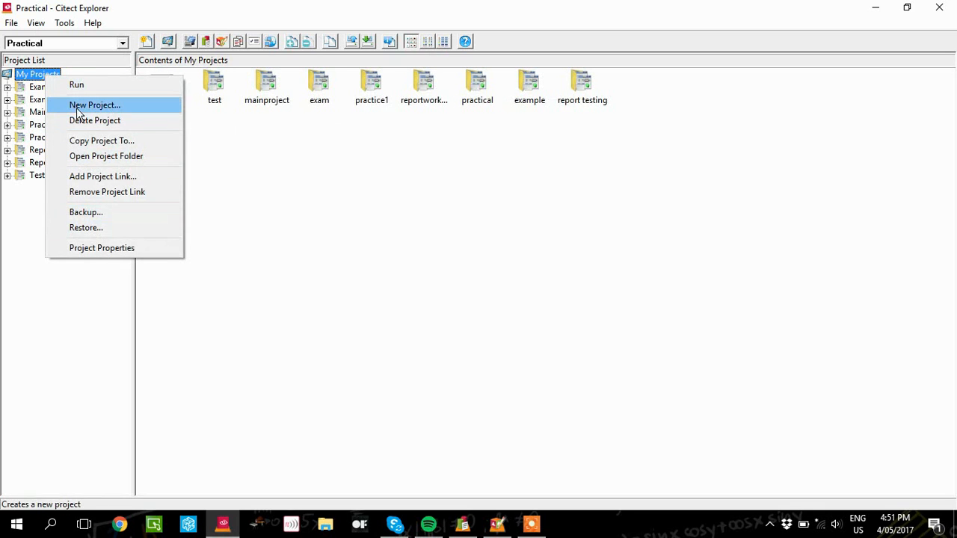
left_click(84, 110)
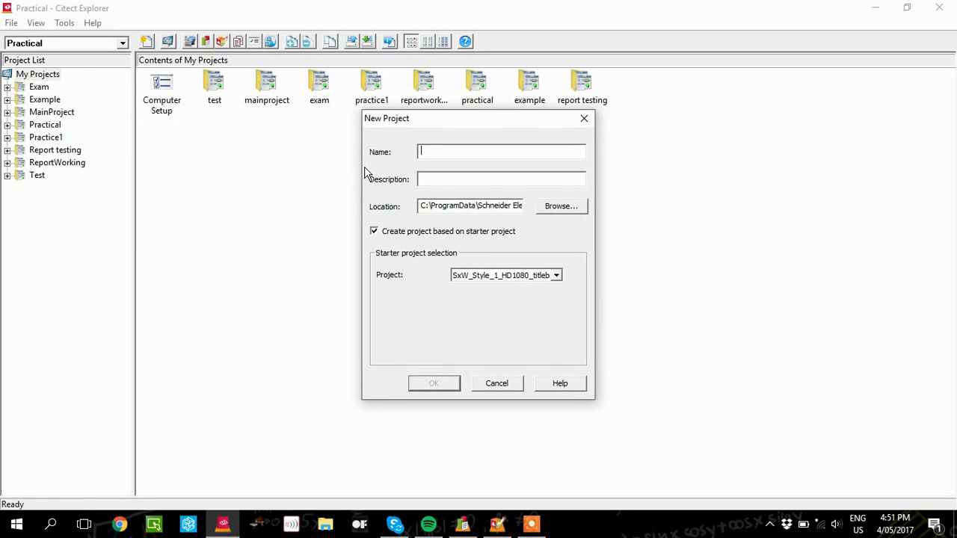
type("JOSH")
left_click(435, 383)
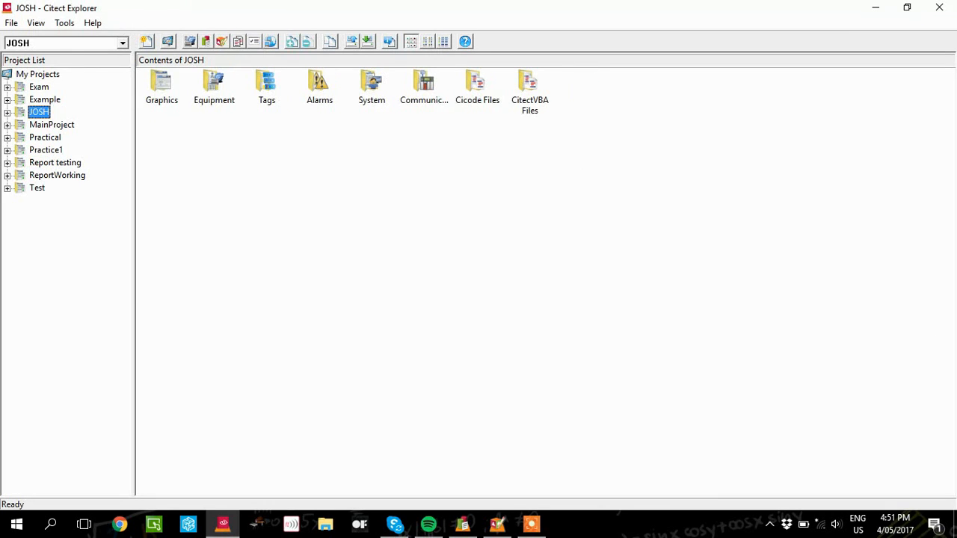
Step: Start Express I/O Device Setup for the new project's communications, using existing server IOServer1 and a new I/O device named PLC
left_click(6, 112)
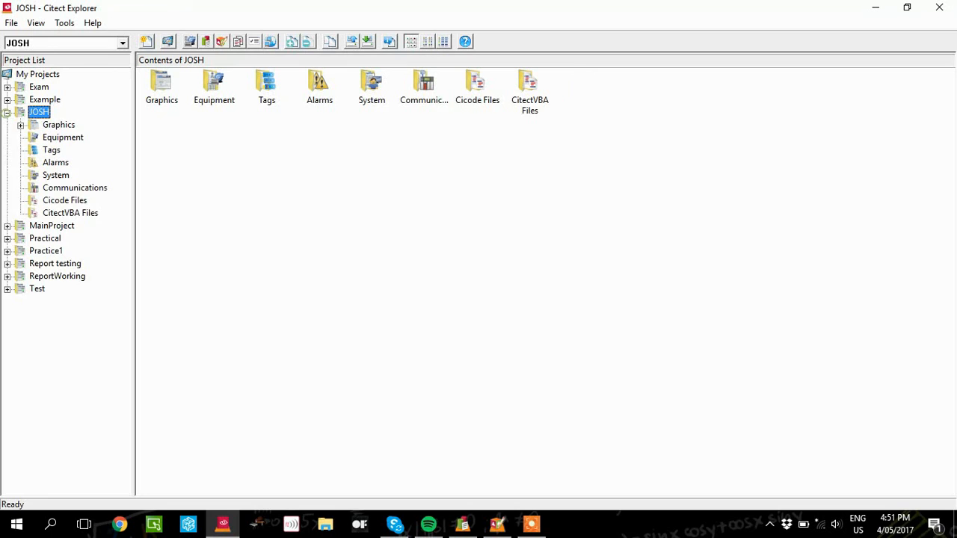
left_click(63, 190)
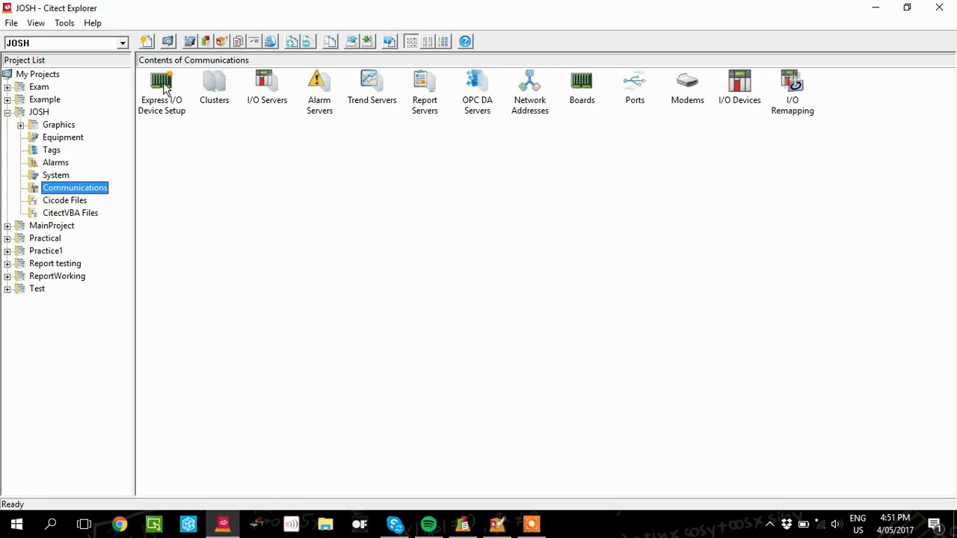
double_click(165, 88)
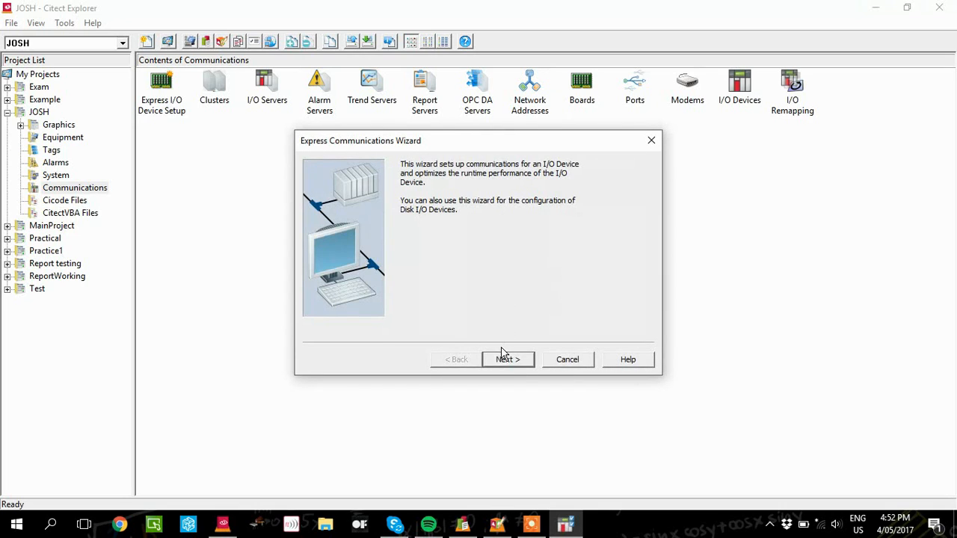
left_click(508, 360)
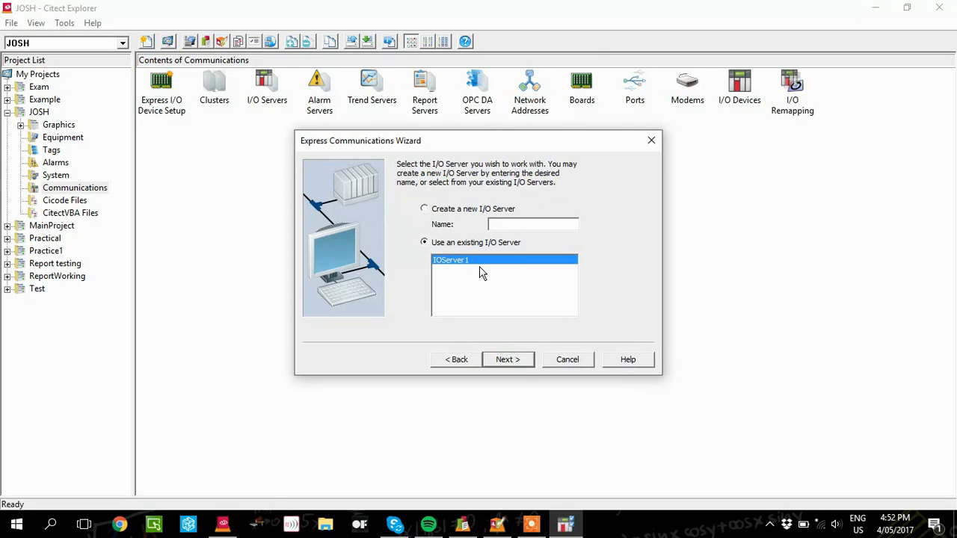
left_click(508, 354)
double_click(470, 224)
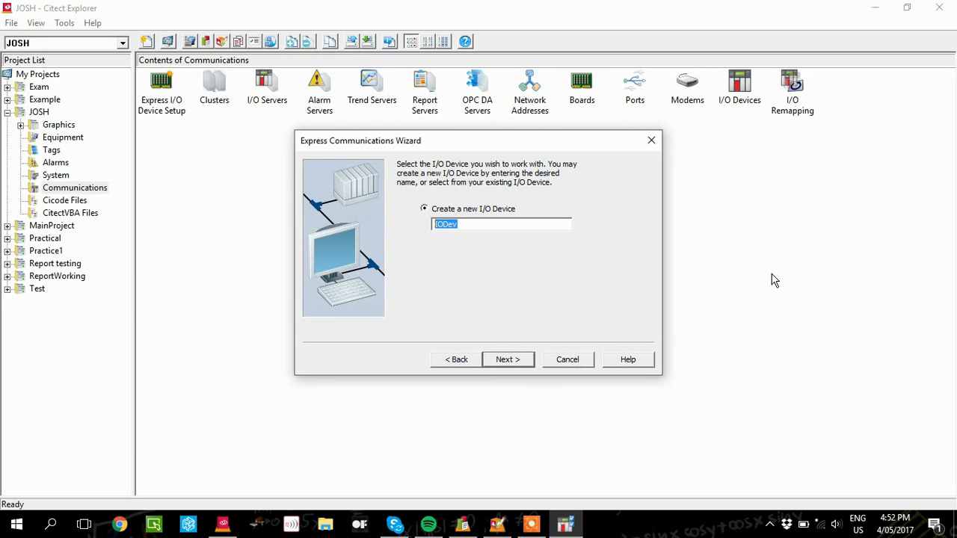
type("P")
left_click(522, 362)
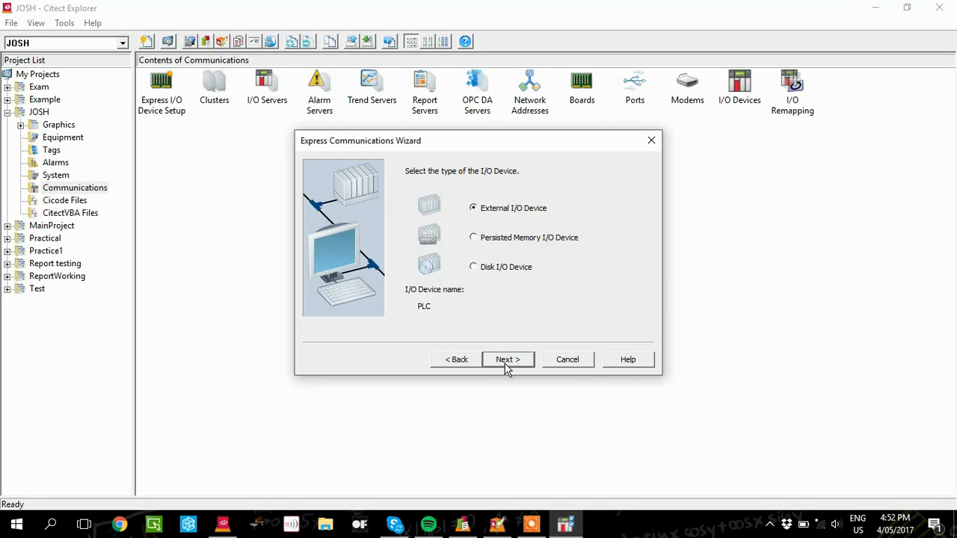
Step: Make the device an External I/O Device using Schneider-Electric M340 with Modbus/TCP (Ethernet) - FastLinx Capable, keeping the default TCP/IP settings
left_click(507, 362)
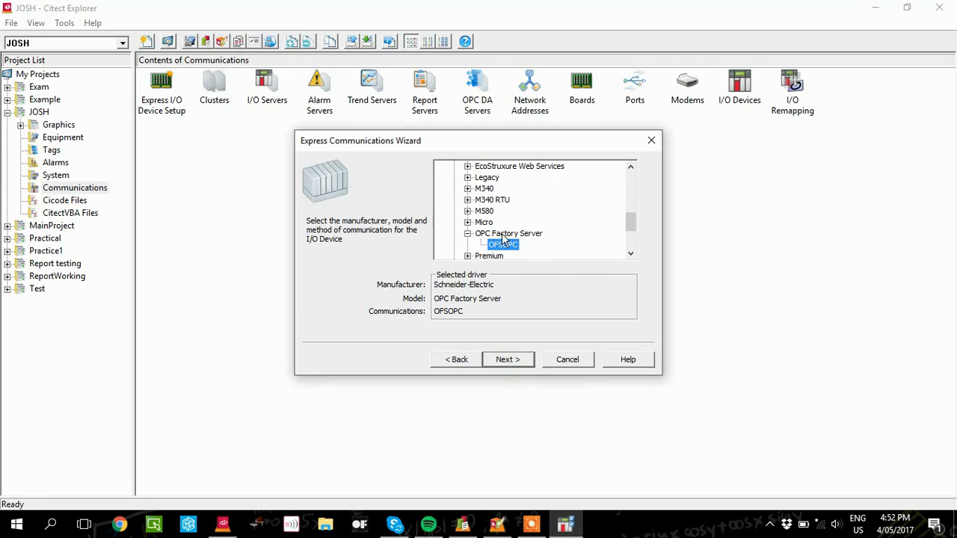
left_click(467, 190)
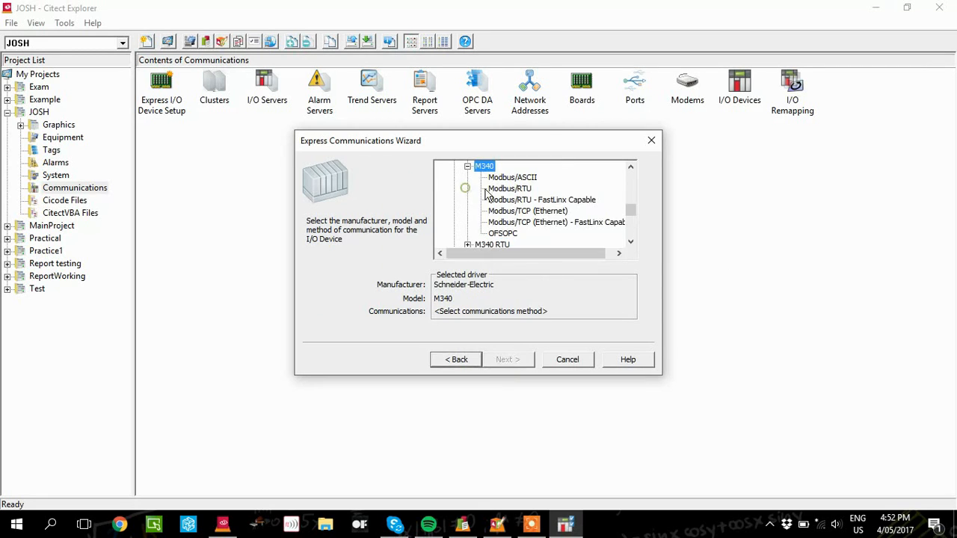
left_click(549, 224)
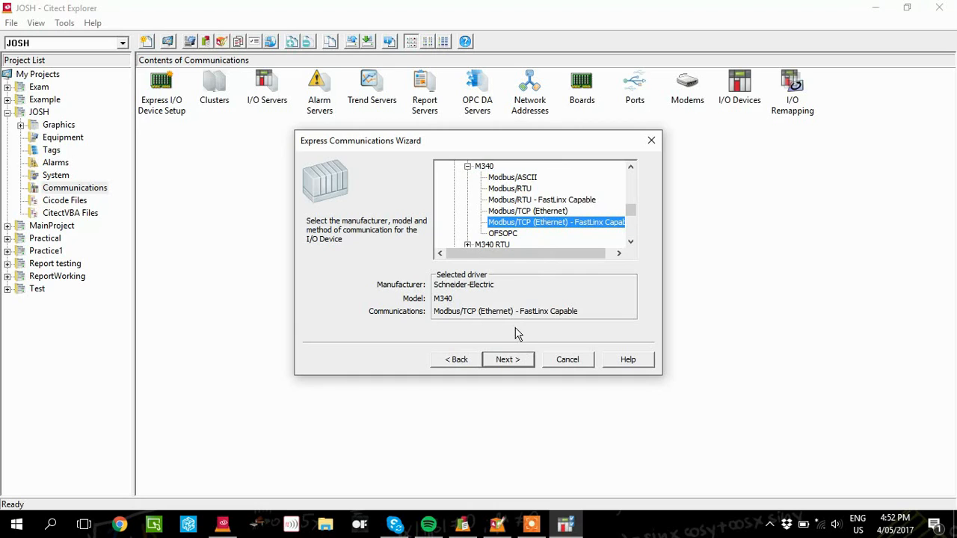
left_click(515, 362)
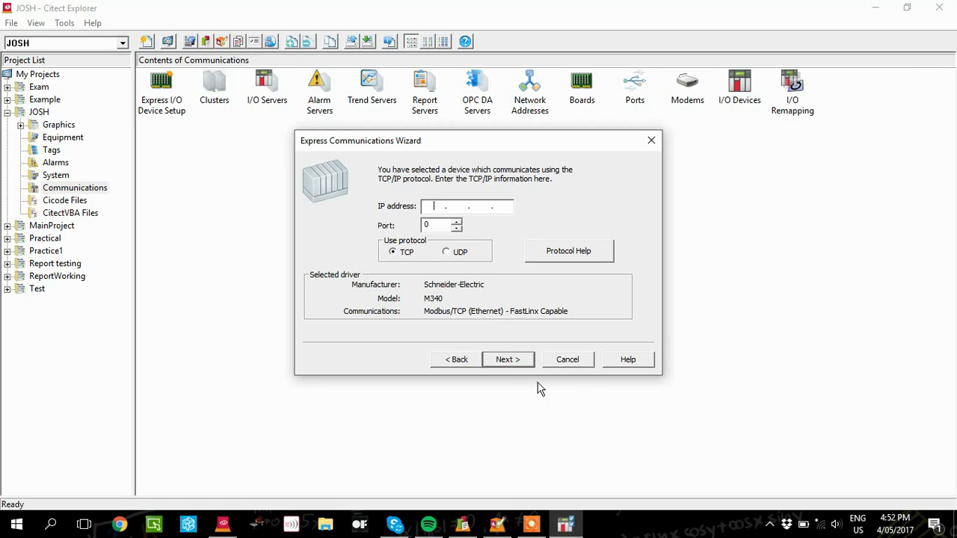
left_click(505, 361)
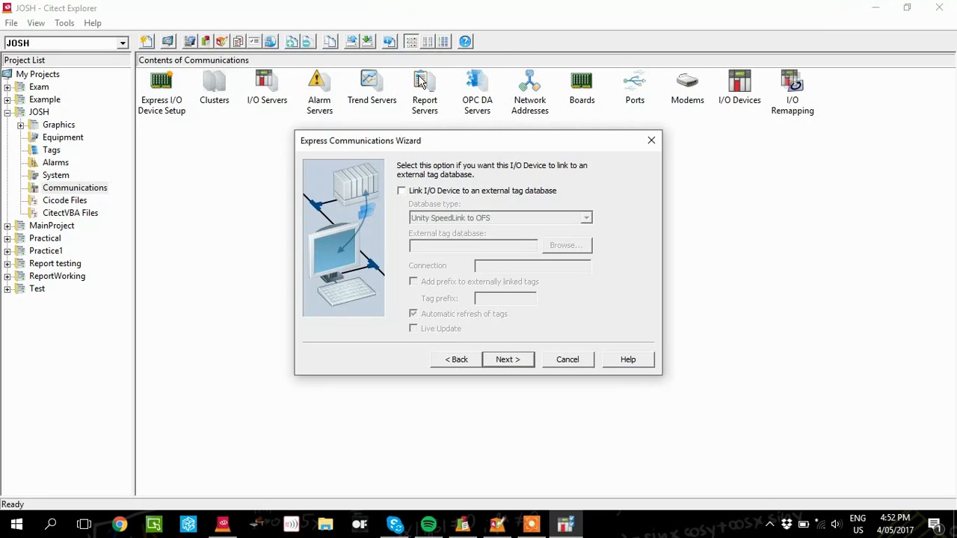
Step: Leave the I/O device unlinked from an external tag database, review the summary and finish the communications wizard
left_click(401, 191)
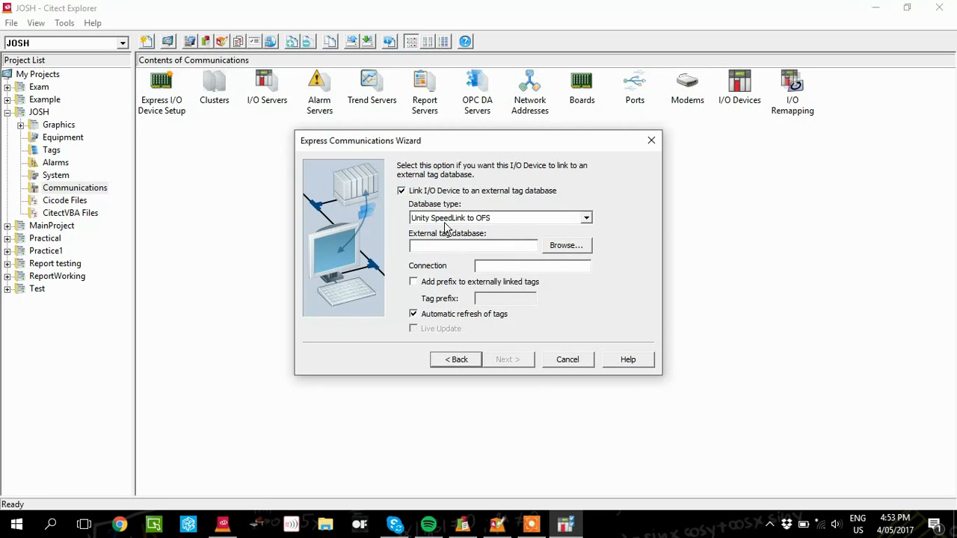
left_click(402, 191)
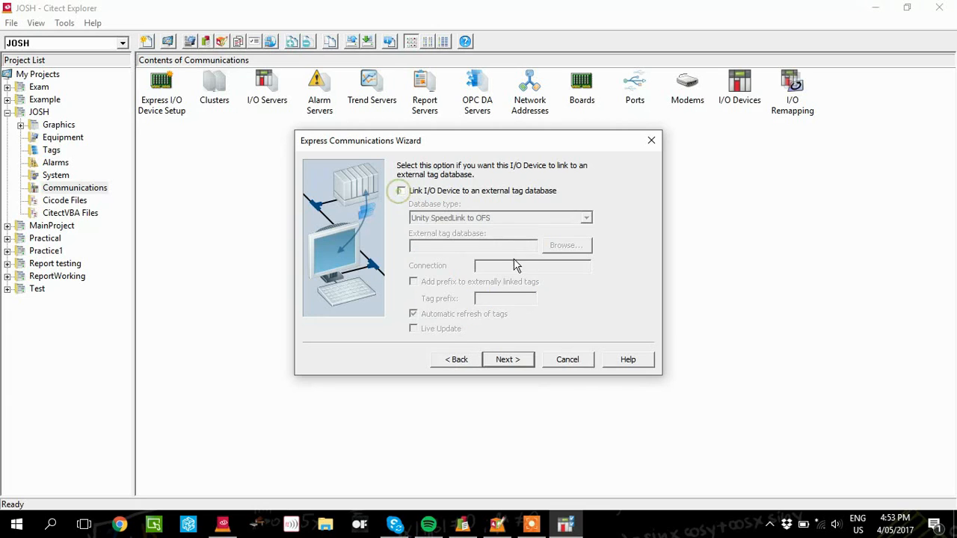
left_click(507, 360)
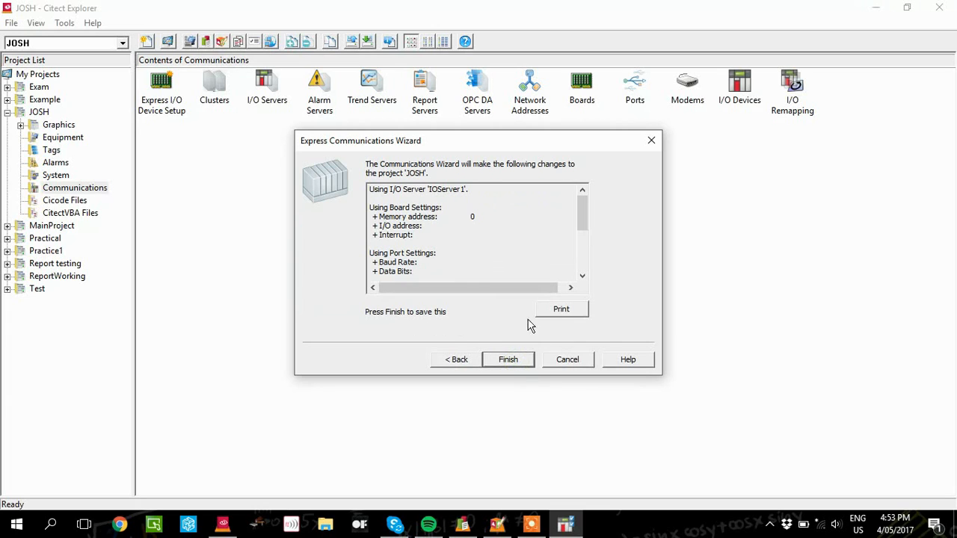
scroll(514, 239, "down", 4)
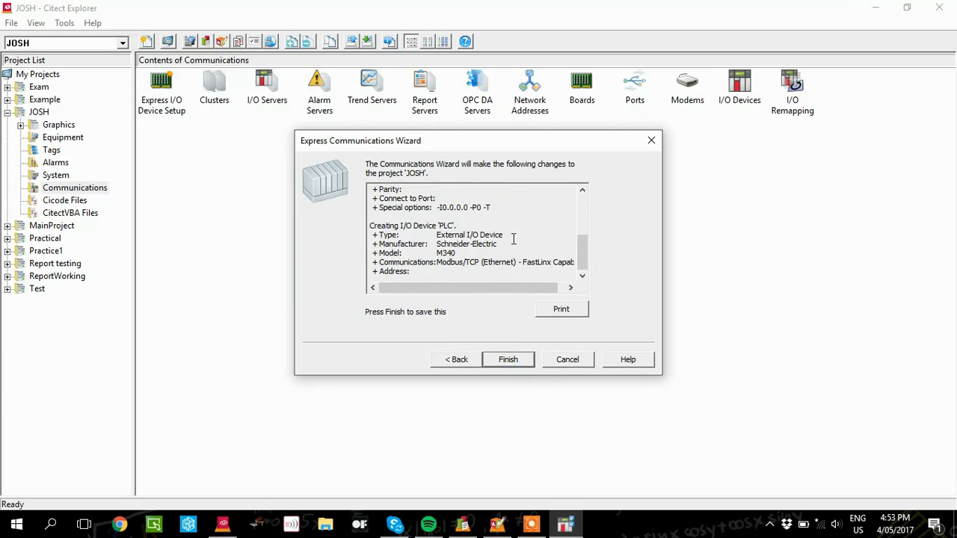
left_click(525, 365)
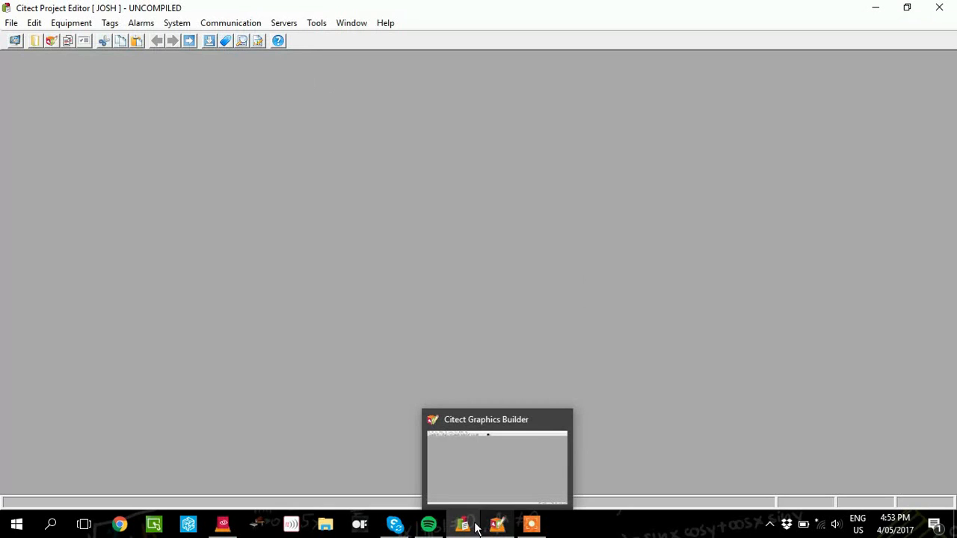
Step: Return to Citect Explorer, open the project's system Roles and add an Engineers role with privileges 1..6 and an empty comment
left_click(222, 525)
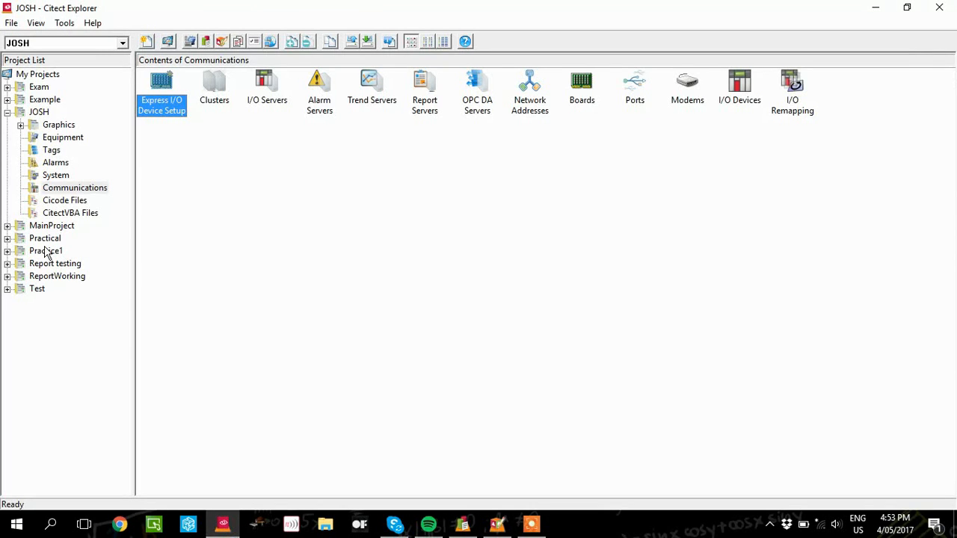
left_click(61, 175)
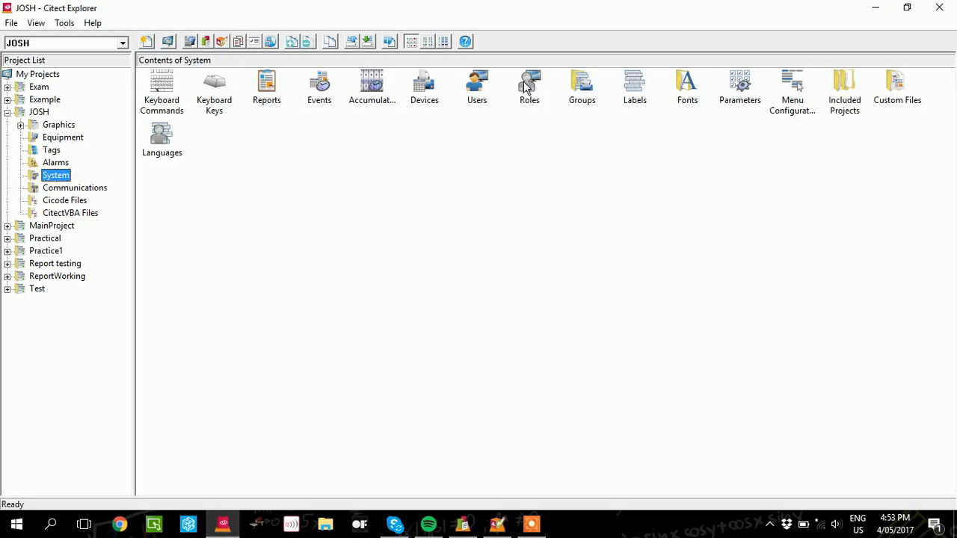
left_click(528, 89)
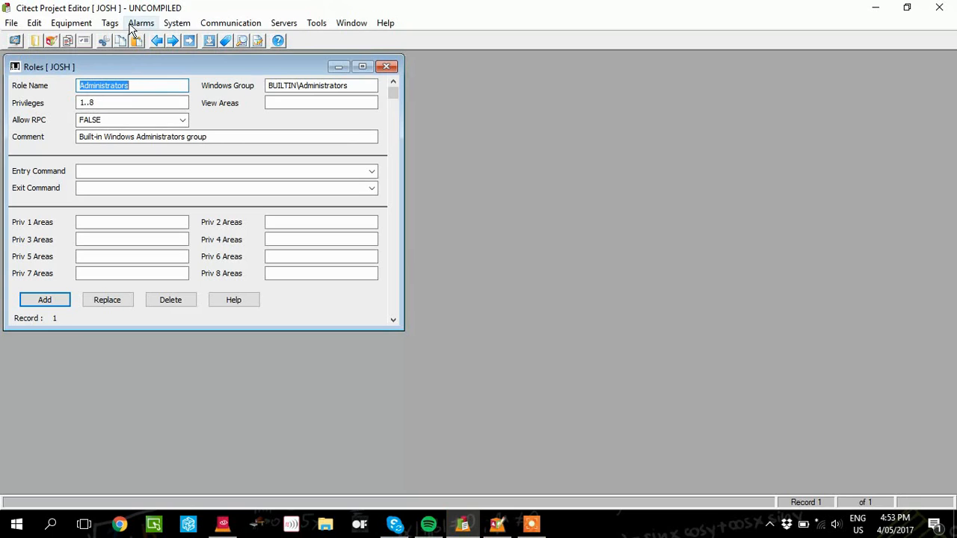
left_click(140, 101)
left_click(172, 87)
type("Engineers")
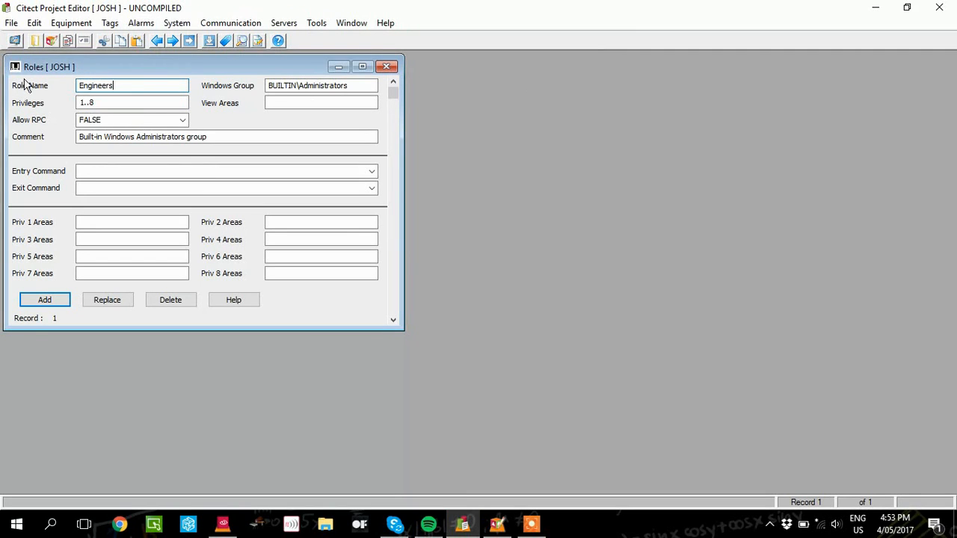
left_click(96, 102)
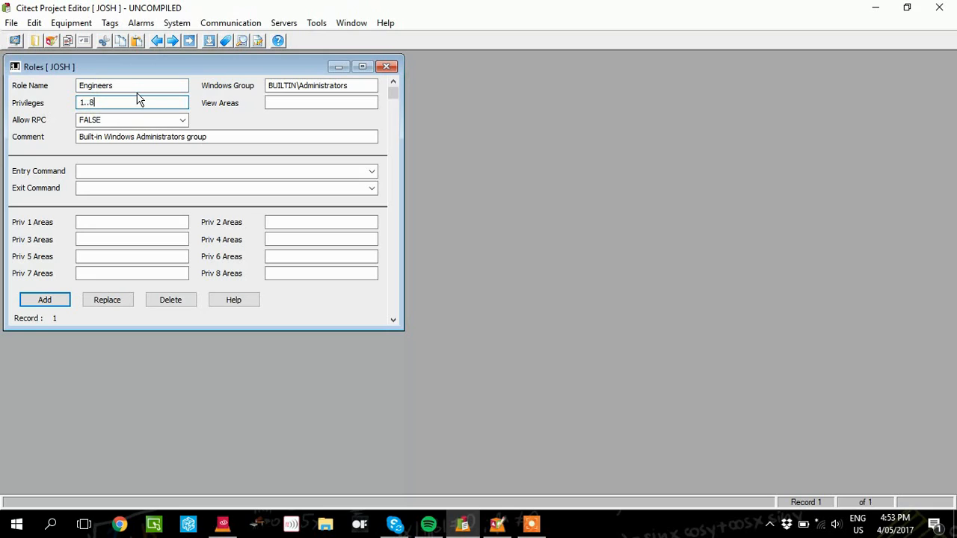
type("6")
left_click_drag(239, 137, 65, 137)
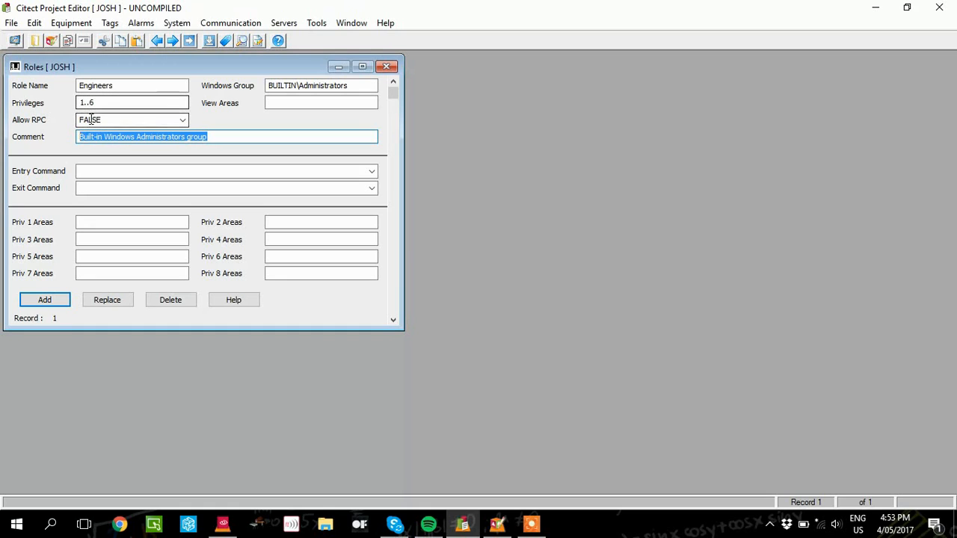
key("Delete")
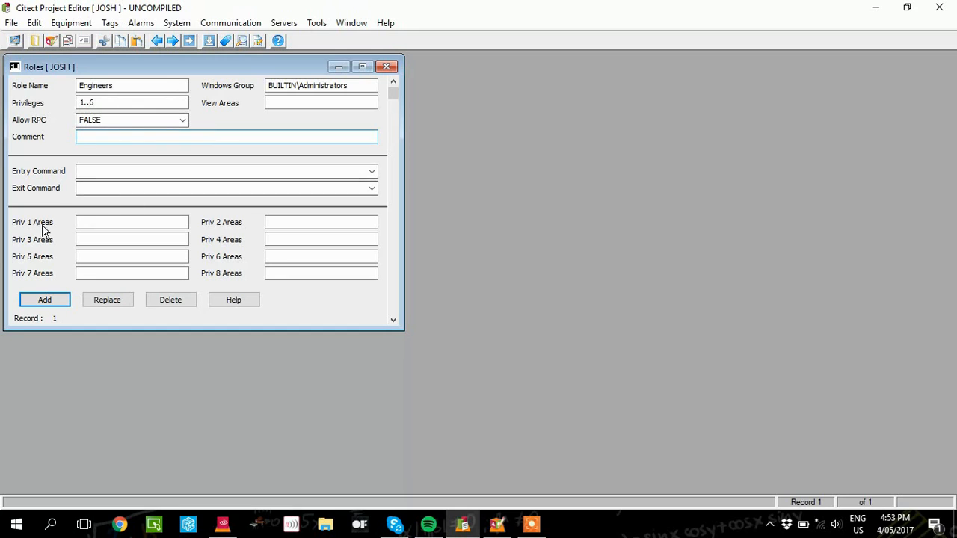
left_click(61, 301)
Step: Add an Operator role with privileges 1..4 and close the Roles form
double_click(149, 85)
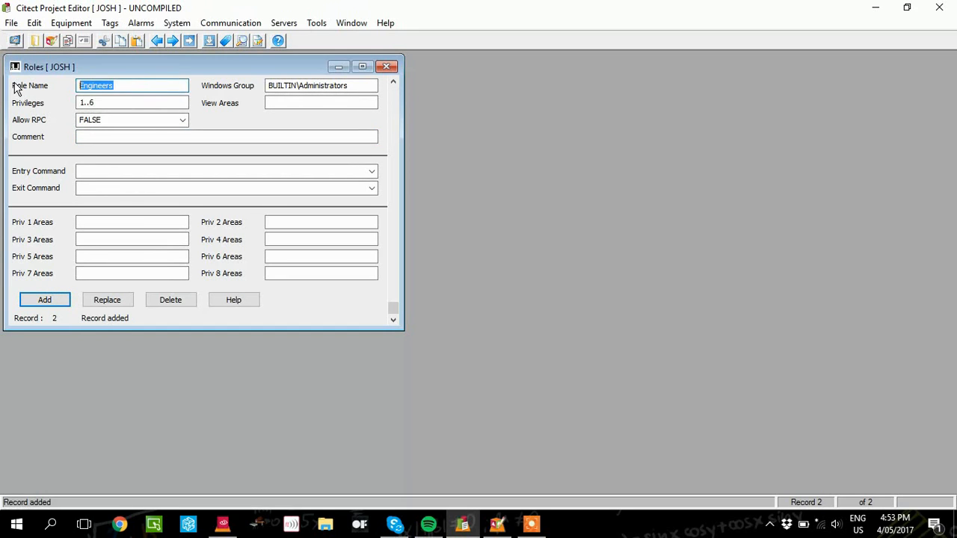
type("Operator")
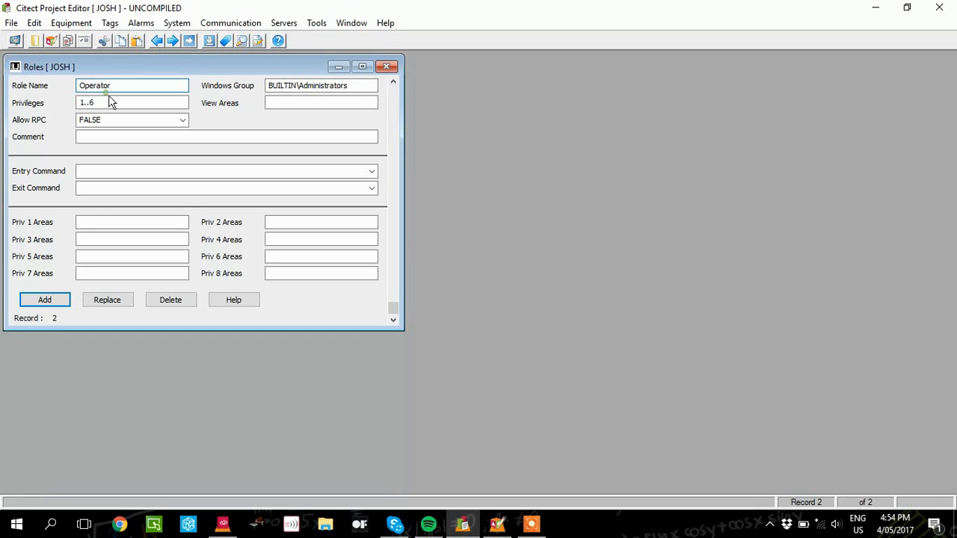
left_click(112, 103)
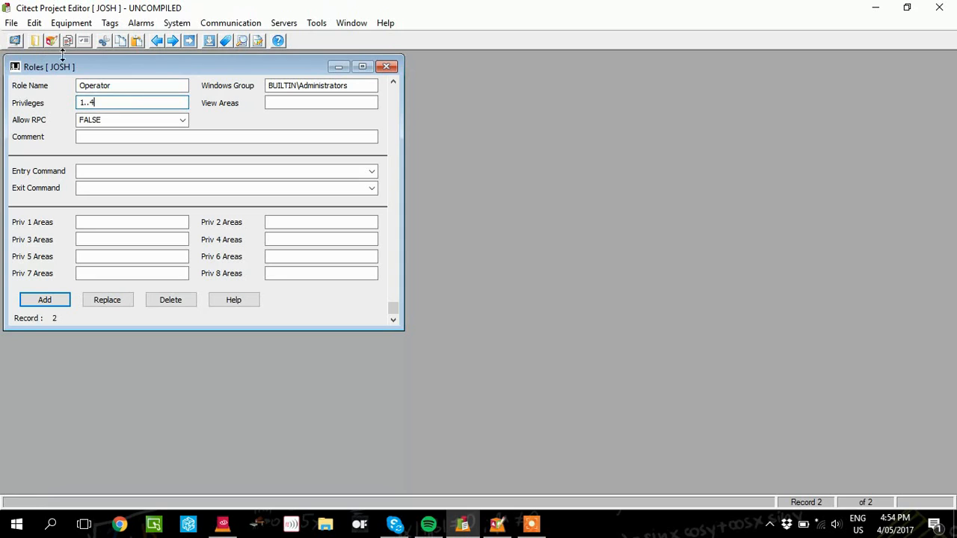
left_click(44, 302)
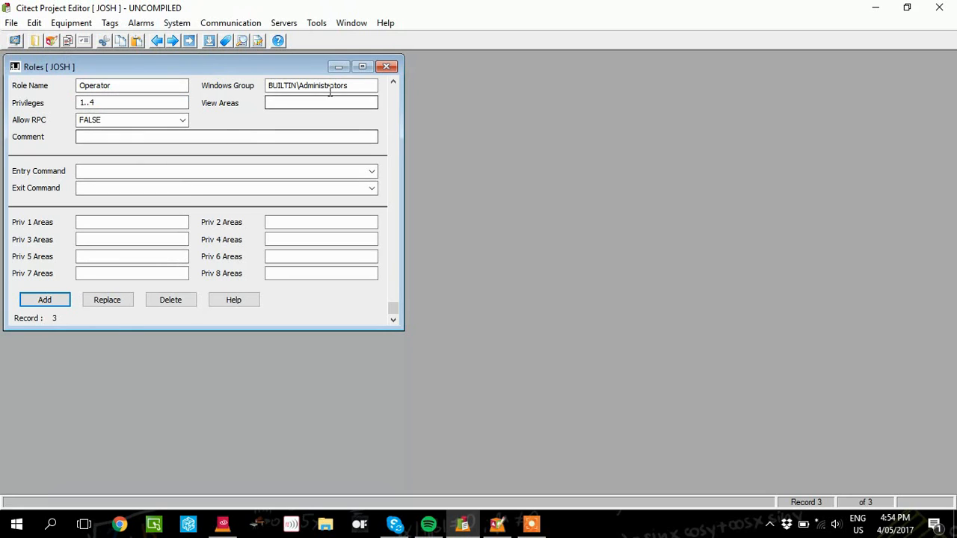
left_click(391, 64)
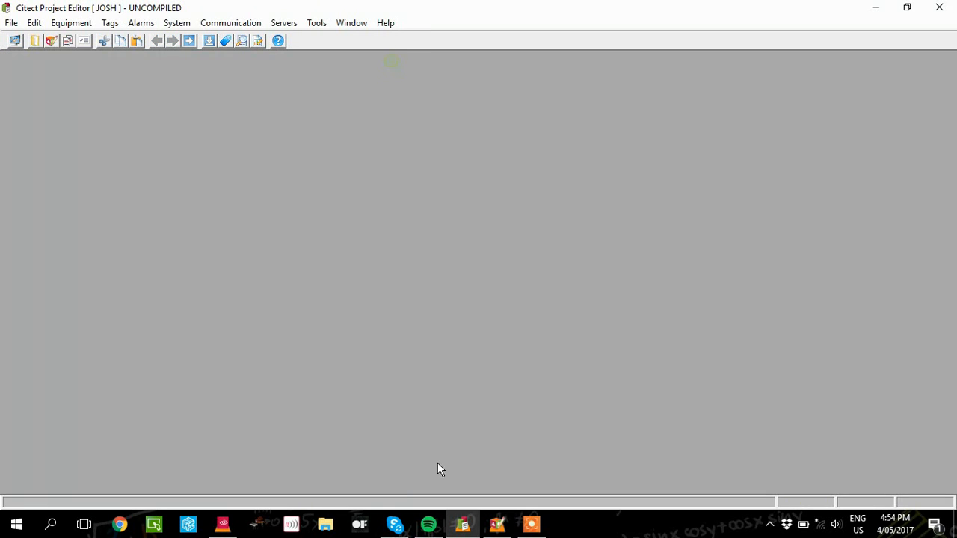
Step: Return to Citect Explorer, open the system Users and add a user with user name, full name, confirmed password and the Administrators role
left_click(223, 524)
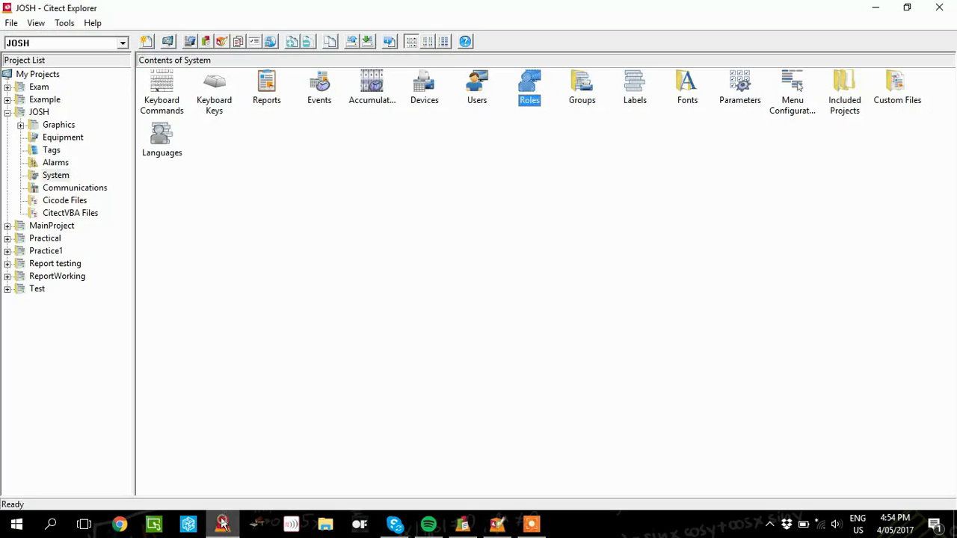
double_click(482, 86)
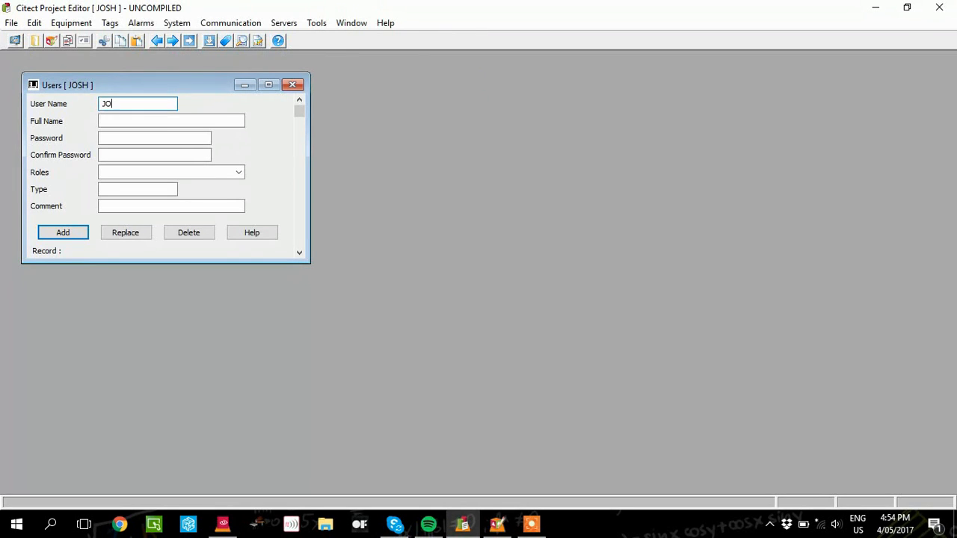
type("Josh")
key("Tab")
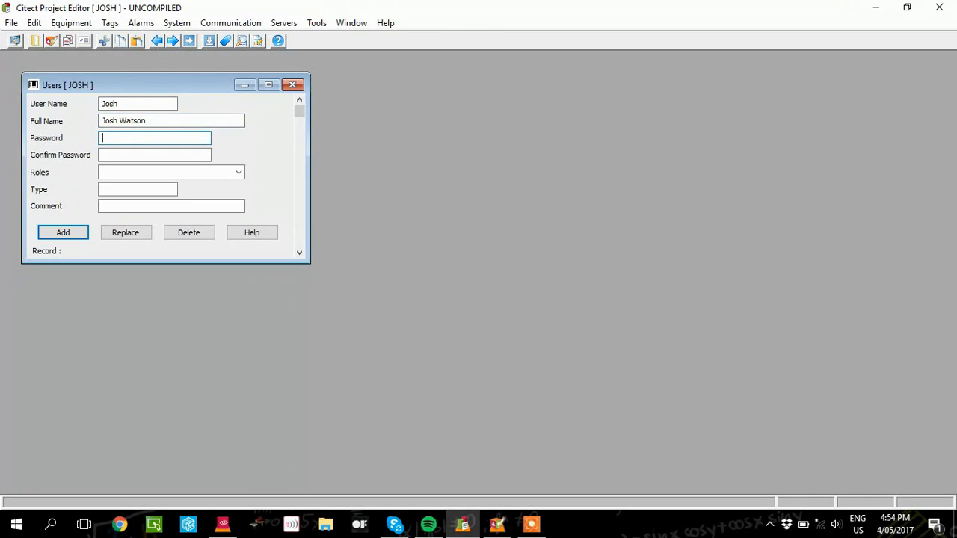
left_click(125, 172)
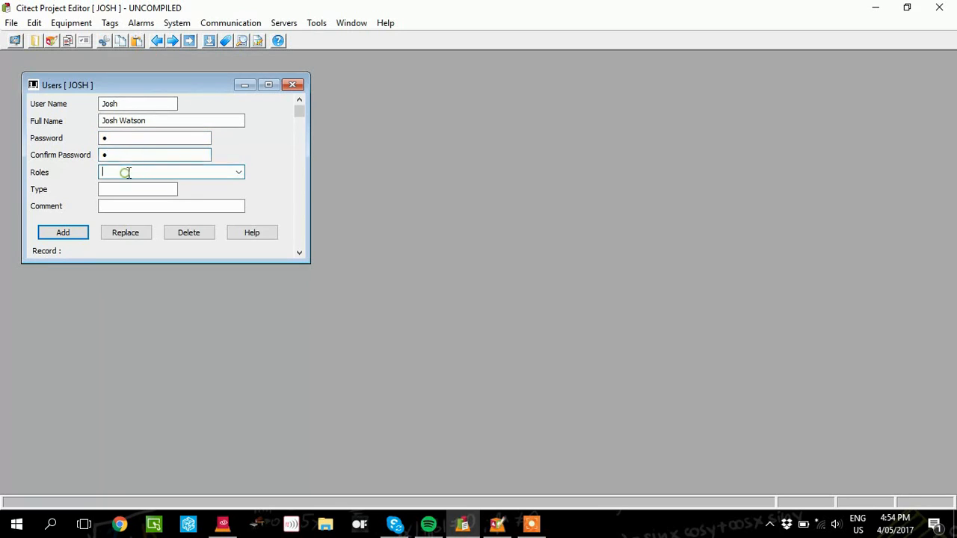
left_click(239, 172)
left_click(123, 185)
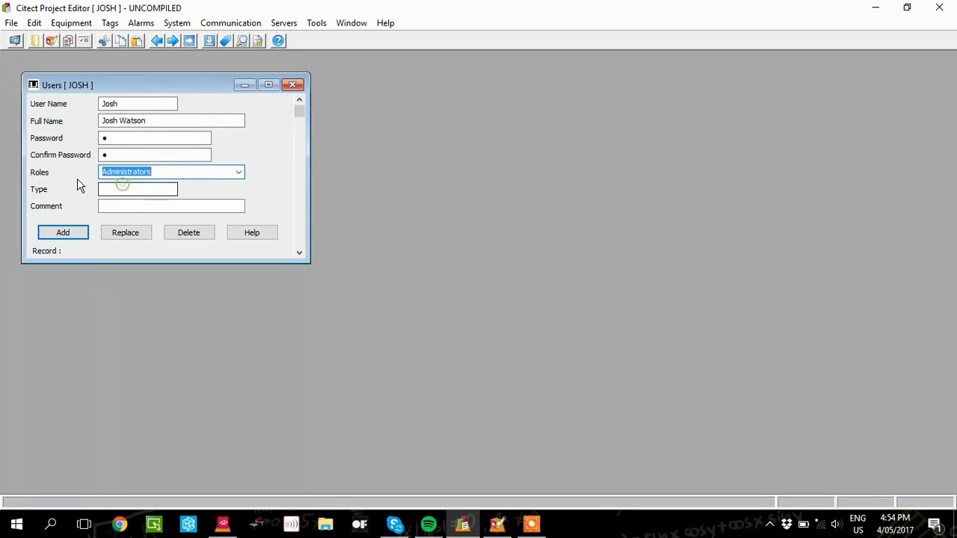
left_click(65, 234)
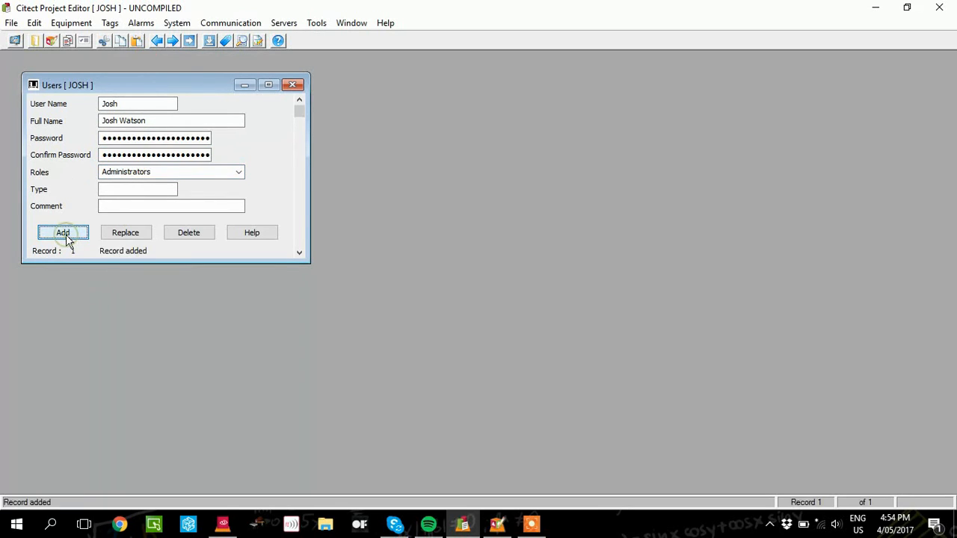
left_click(296, 83)
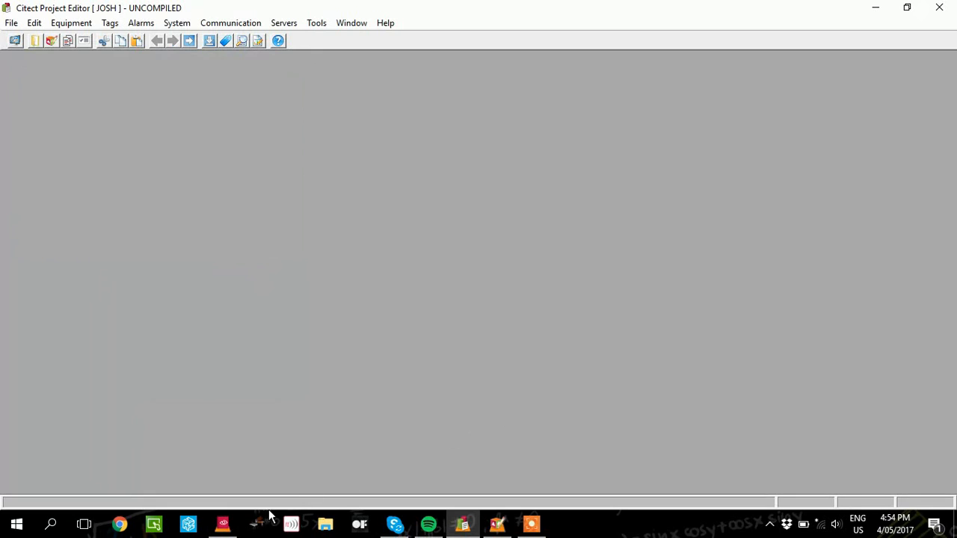
Step: Return to Citect Explorer, open the Pages folder under the project's Graphics and look over the Startup, ProcessAnalyst and Alarm pages
mouse_move(232, 515)
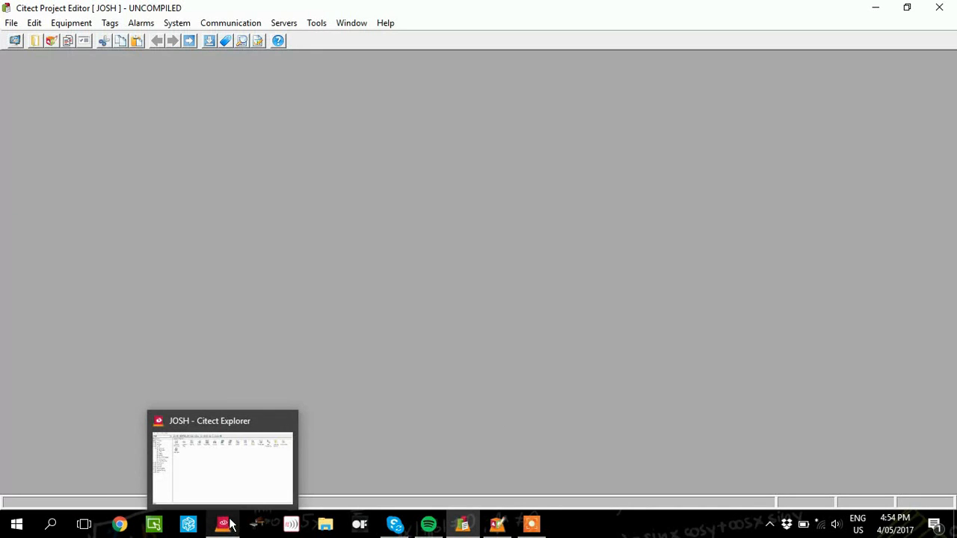
left_click(230, 526)
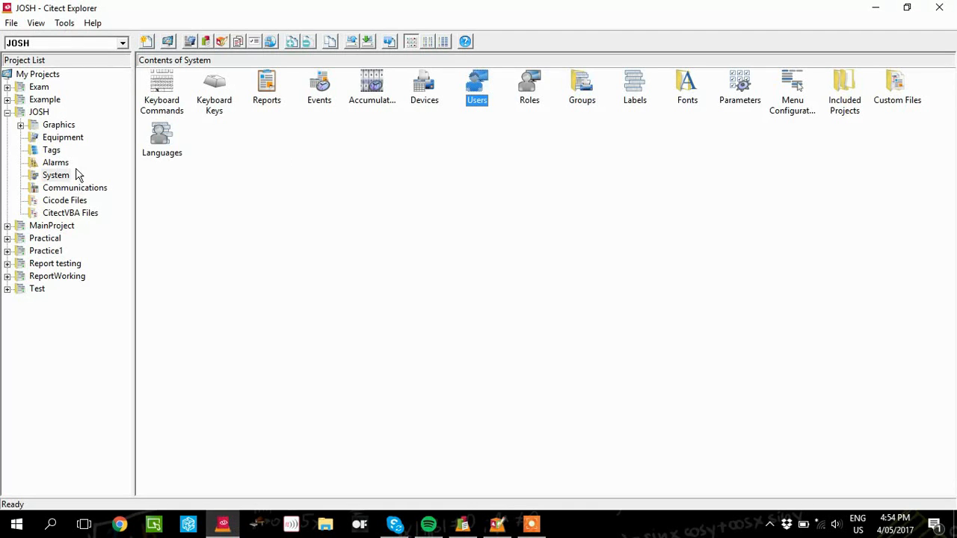
left_click(7, 112)
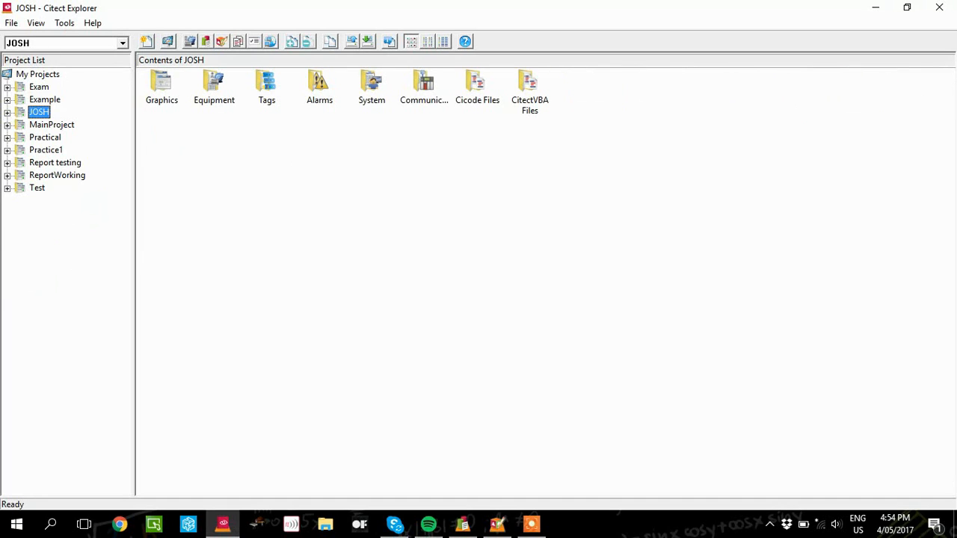
left_click(7, 112)
left_click(55, 138)
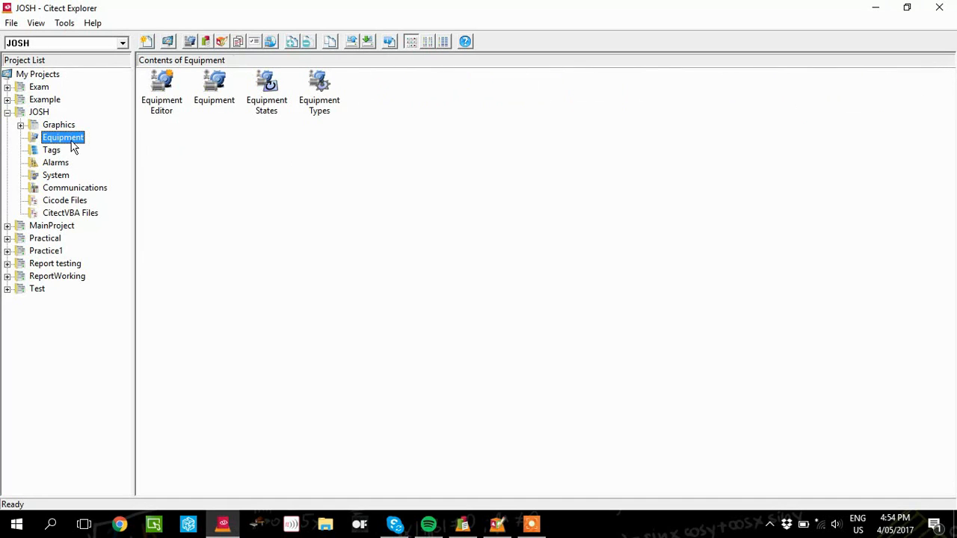
left_click(74, 125)
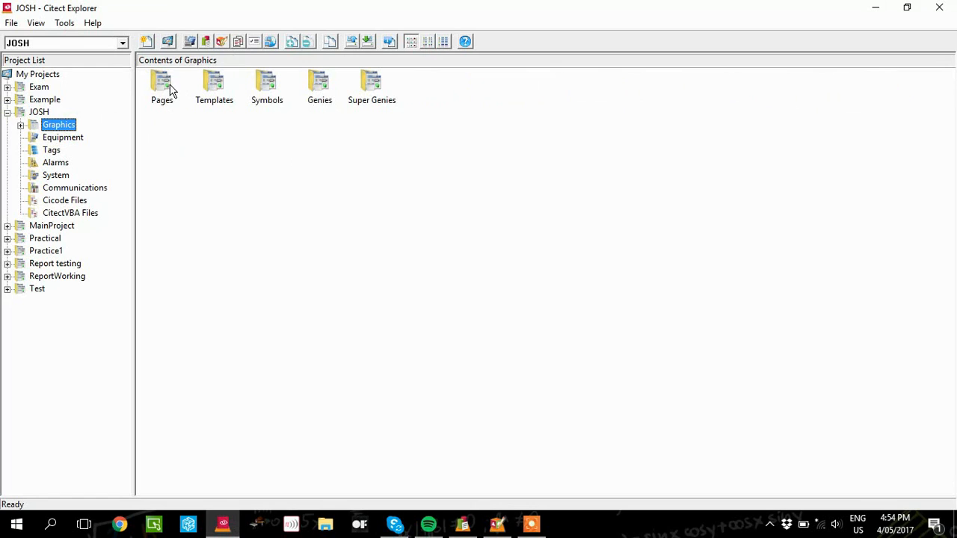
double_click(165, 93)
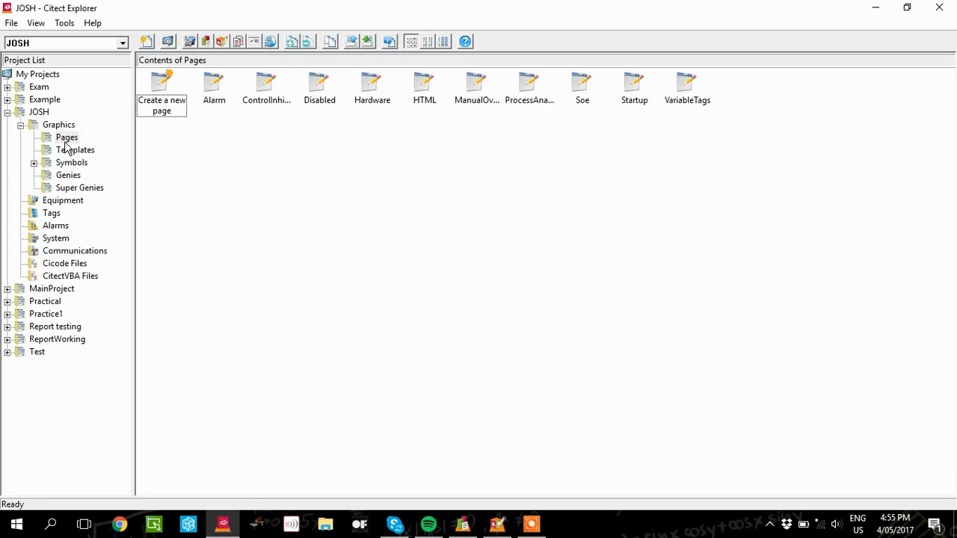
left_click(637, 79)
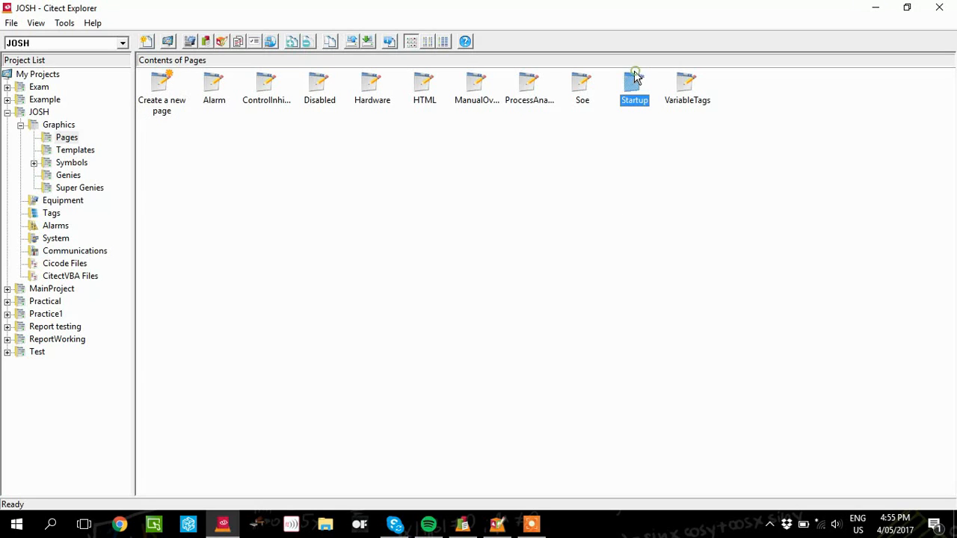
left_click(540, 95)
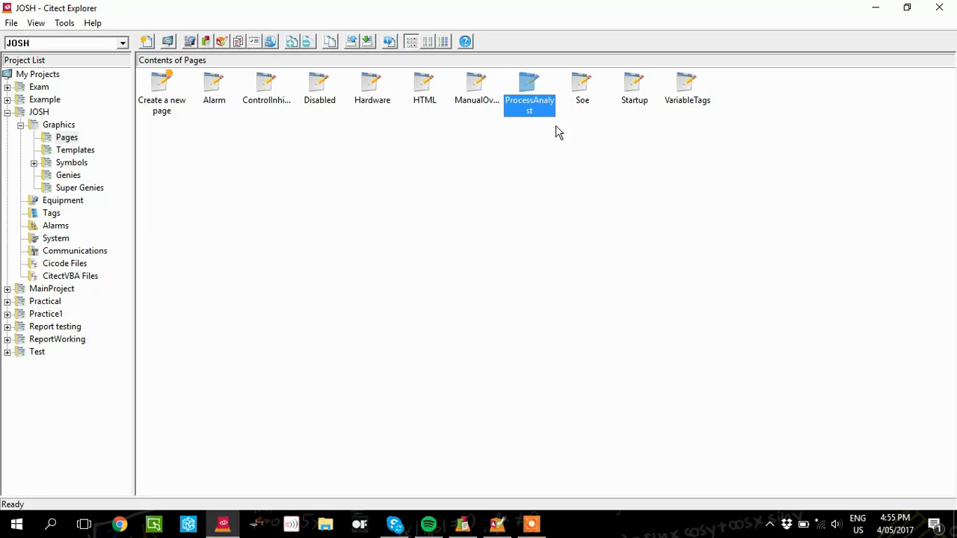
left_click(217, 90)
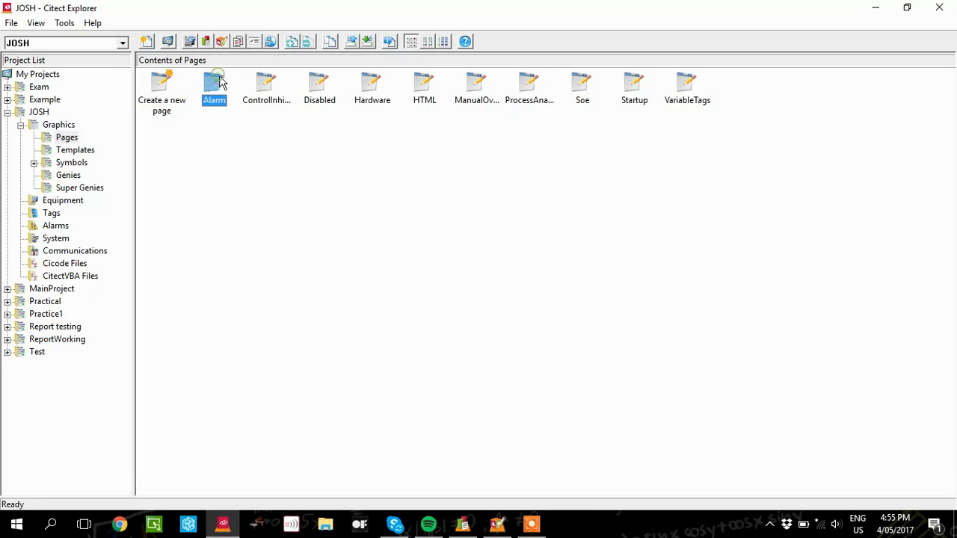
Step: Create a new graphics page from the normal template in sxw_style_1 at HD1080 (1920x1080, 16:9), linked and with title bar
left_click(166, 87)
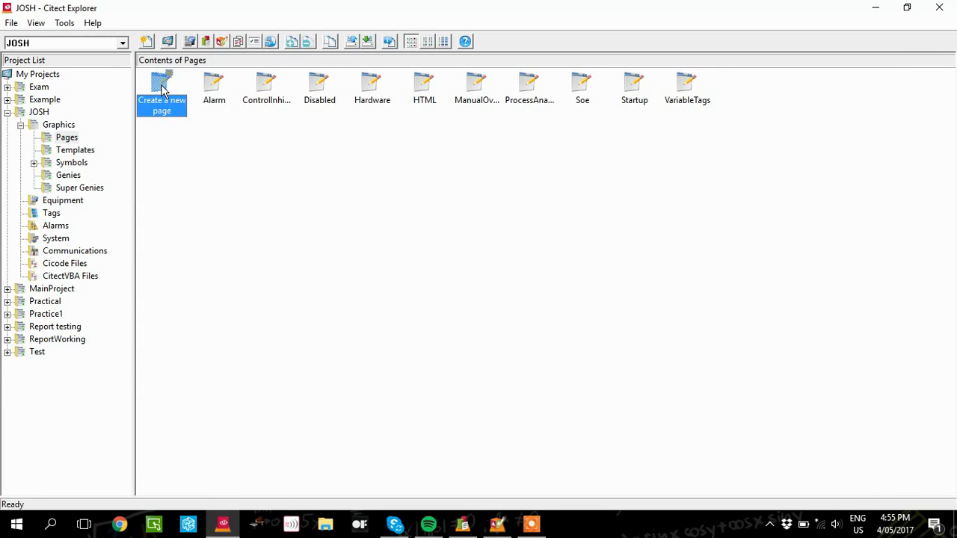
double_click(163, 89)
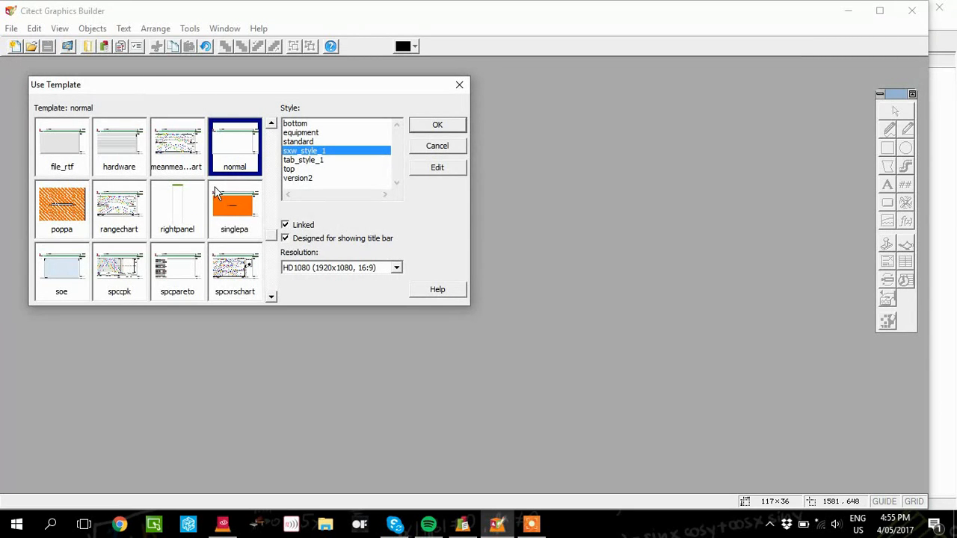
left_click(455, 127)
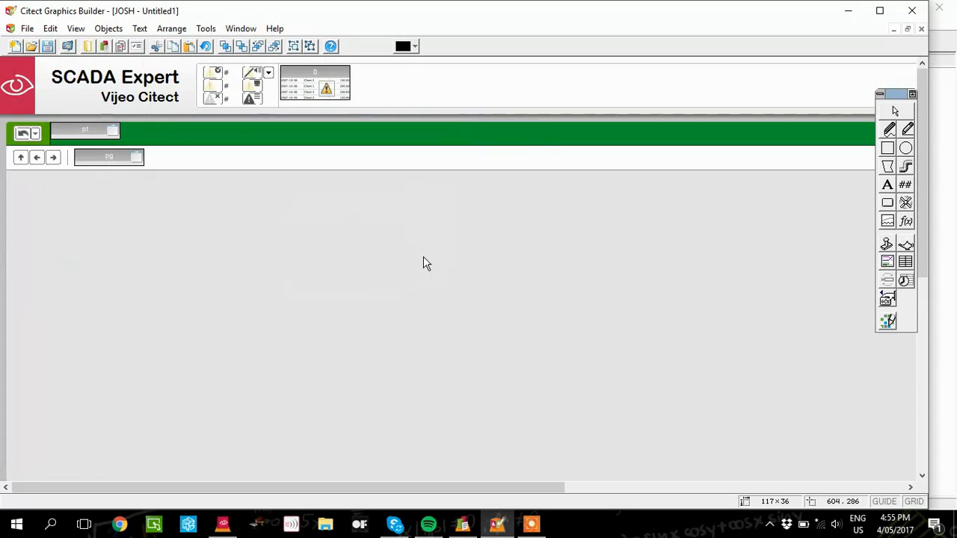
Step: Set the page color to light cyan in the appearance settings of the page properties and apply it
right_click(408, 215)
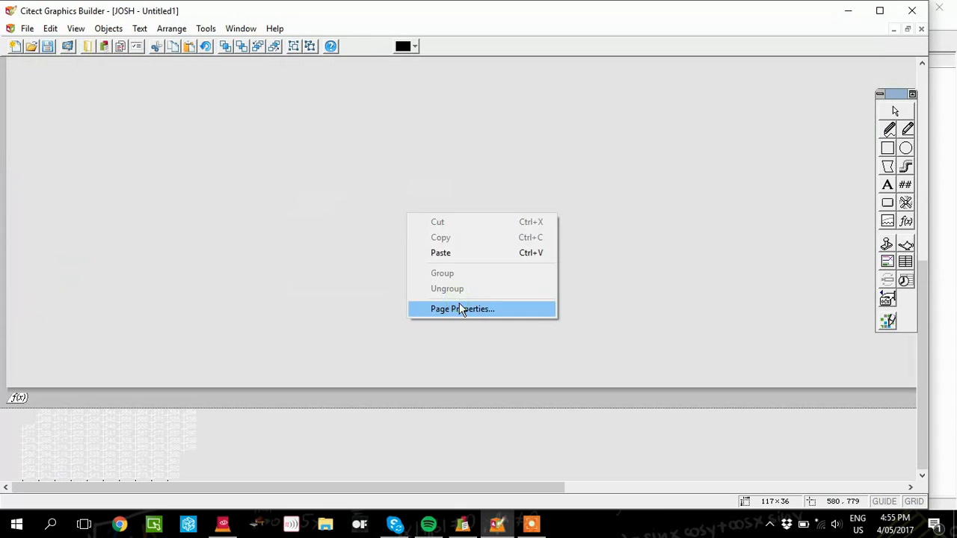
left_click(459, 305)
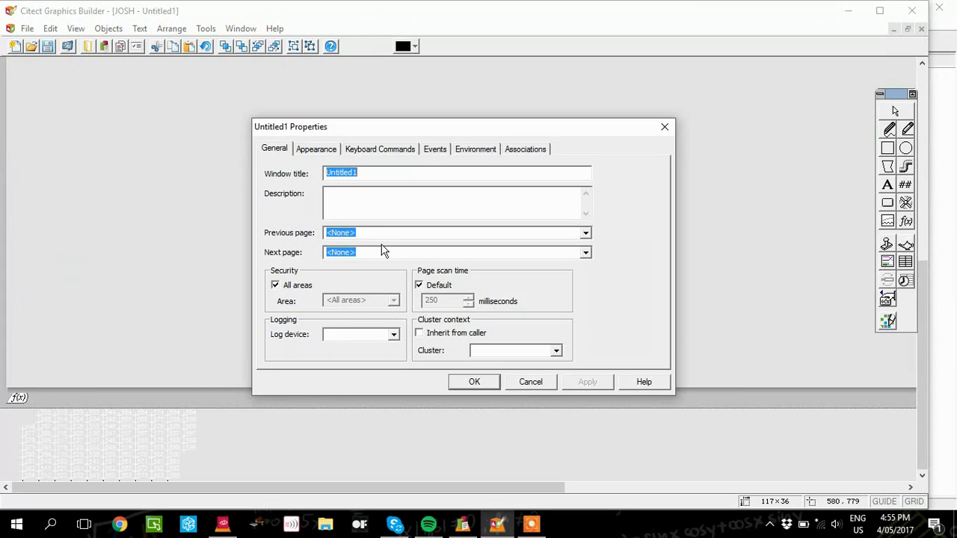
left_click(333, 152)
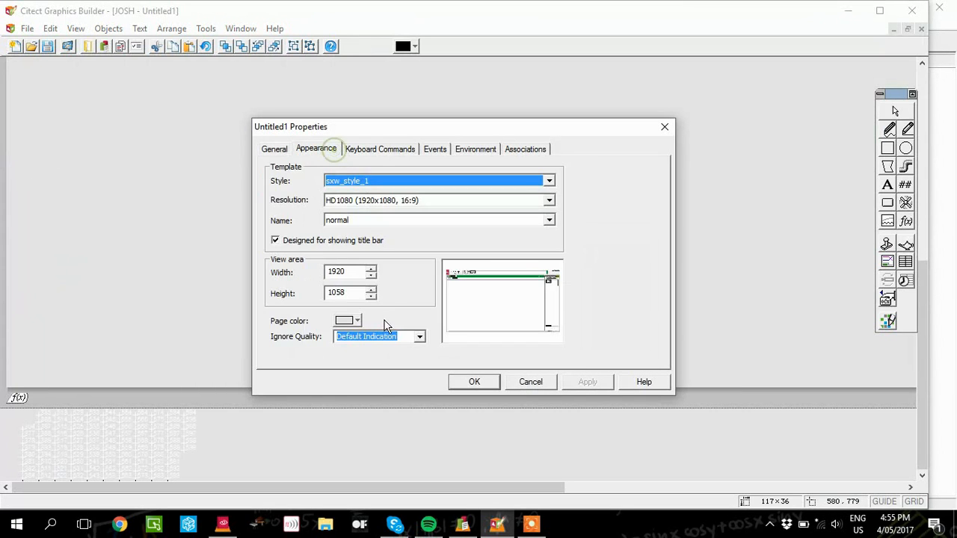
left_click(358, 321)
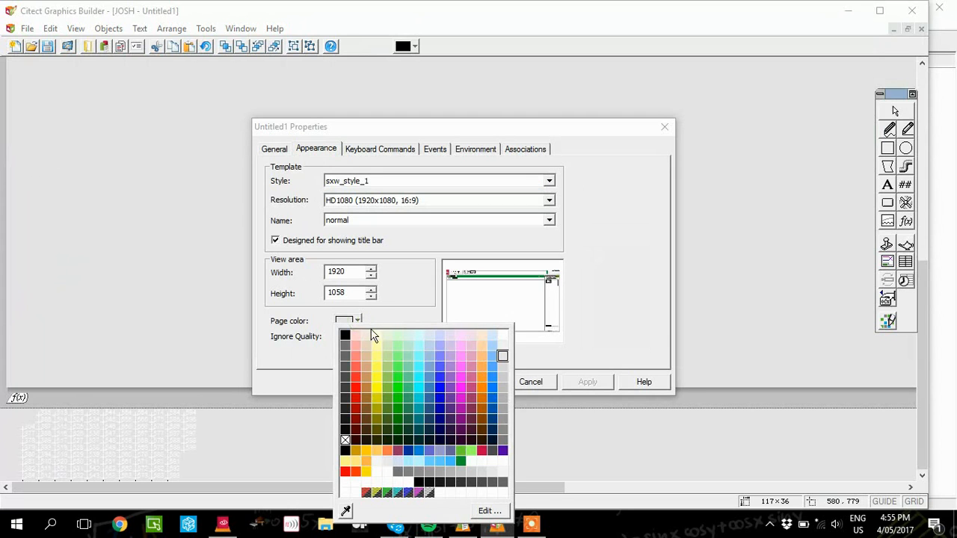
left_click(419, 365)
left_click(585, 383)
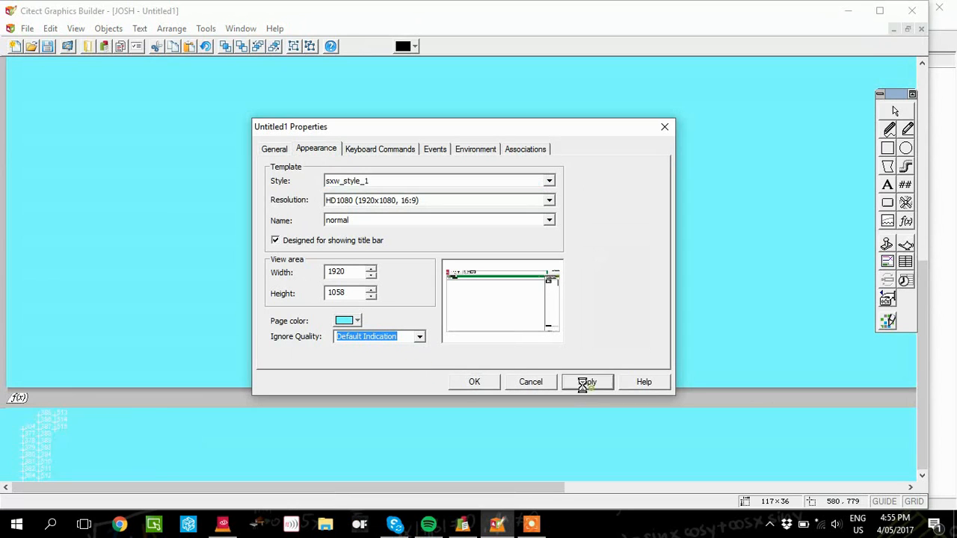
left_click(492, 384)
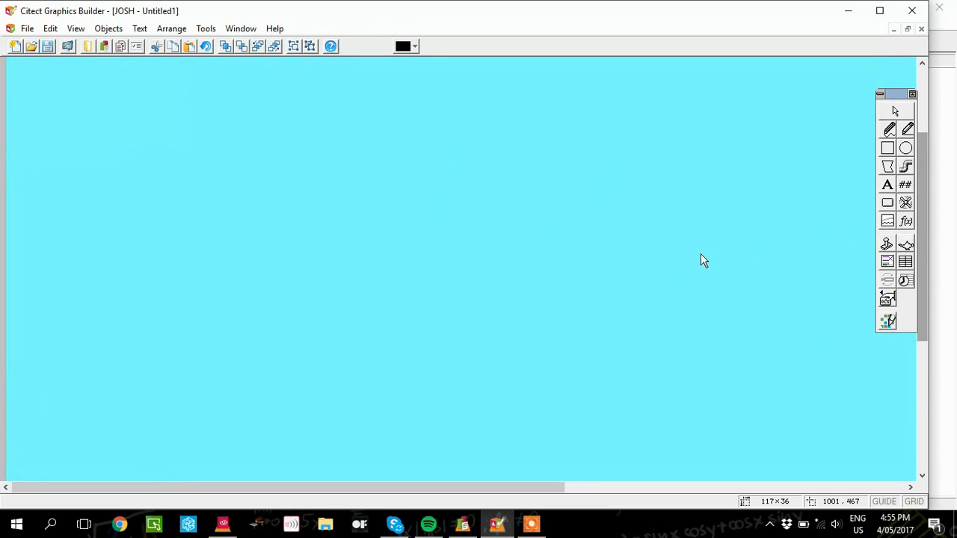
Step: Draw a rectangle about 174×55 in the left part of the page and fill it with grey
left_click(888, 148)
left_click_drag(255, 230, 384, 270)
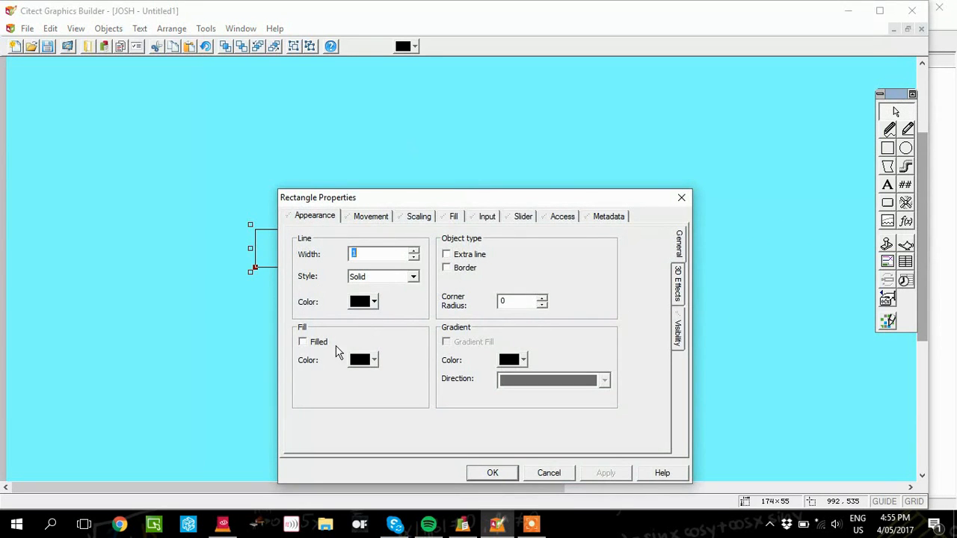
left_click(308, 343)
left_click(373, 360)
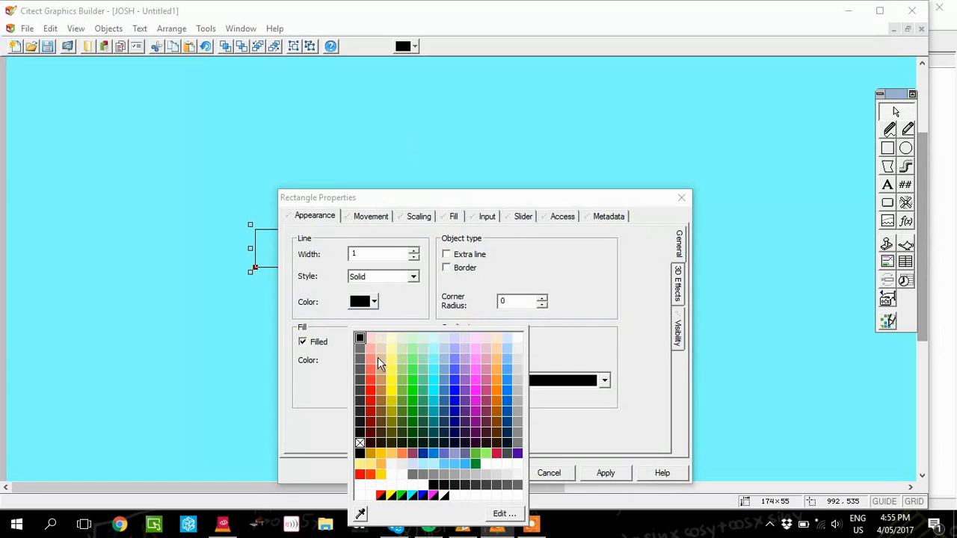
left_click(464, 480)
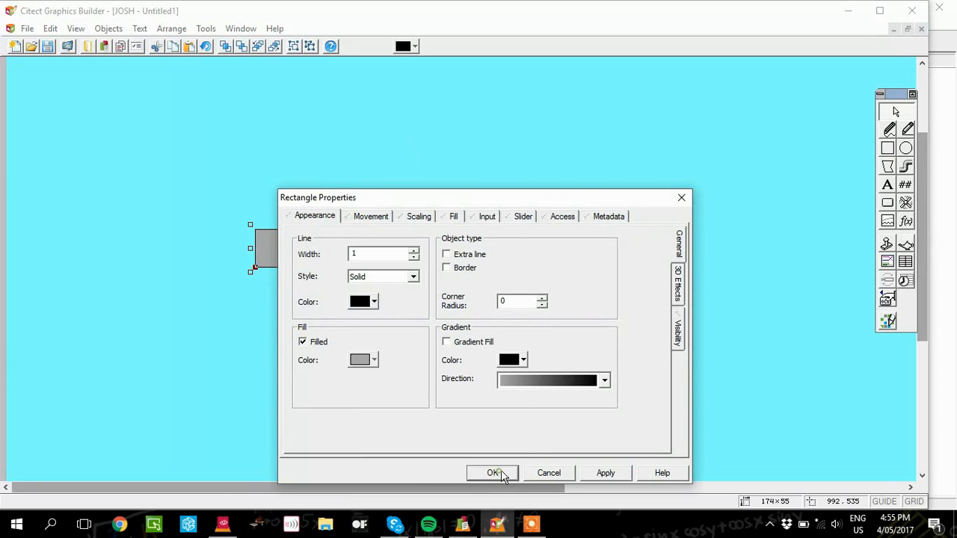
left_click(497, 474)
Step: Place a number object with format ####.# in the middle of the grey rectangle and deselect it
left_click(905, 185)
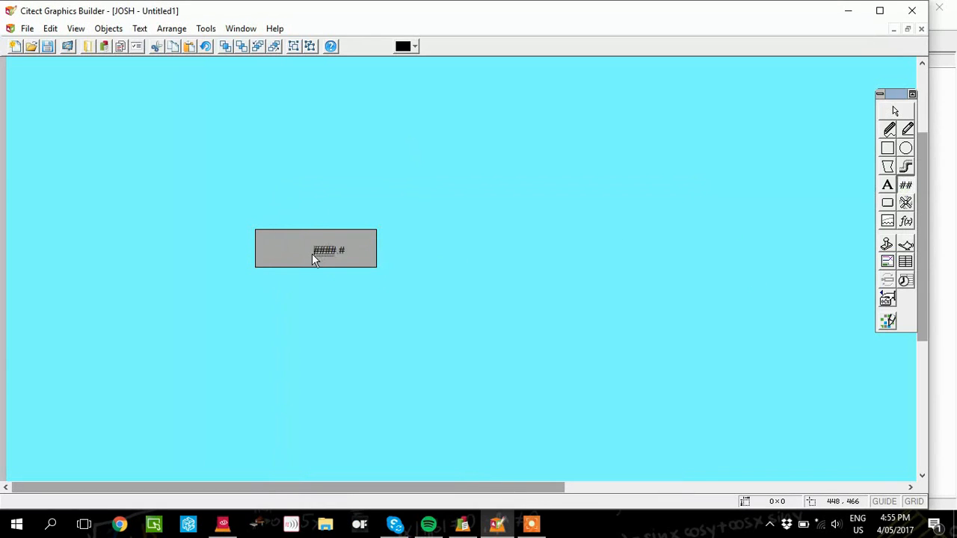
left_click(312, 254)
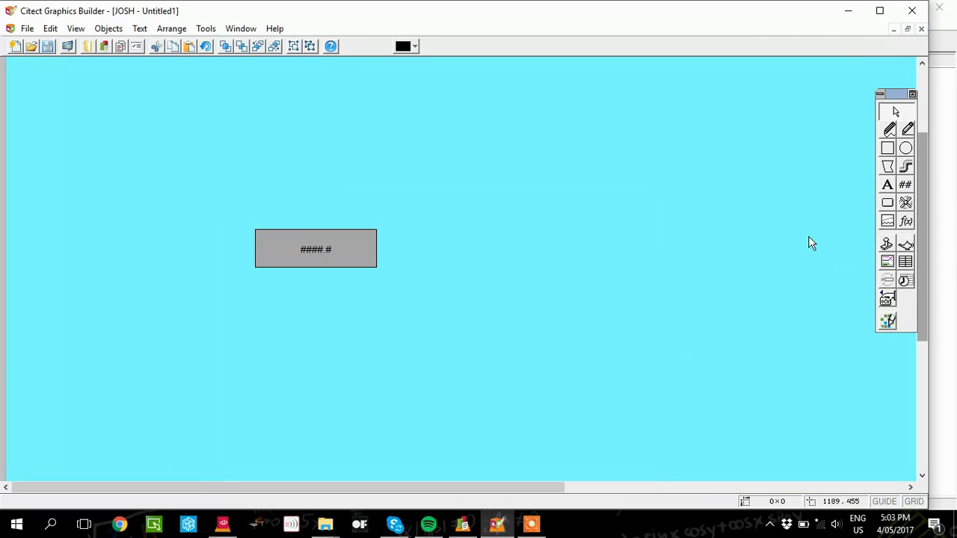
left_click(311, 250)
left_click(695, 268)
Step: Draw a text button about 175×40 just below the grey rectangle, keeping its default label and properties
left_click(888, 203)
left_click_drag(259, 280, 386, 311)
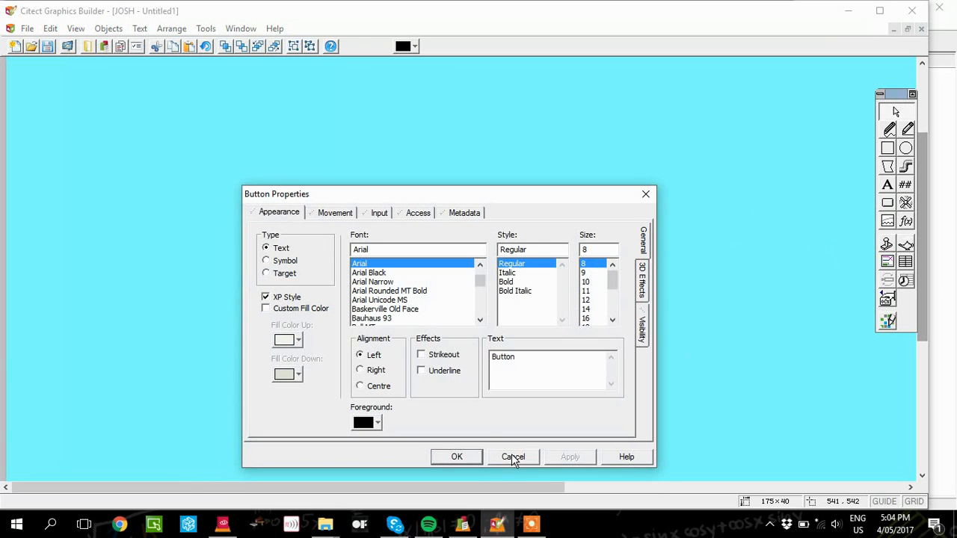
left_click(457, 457)
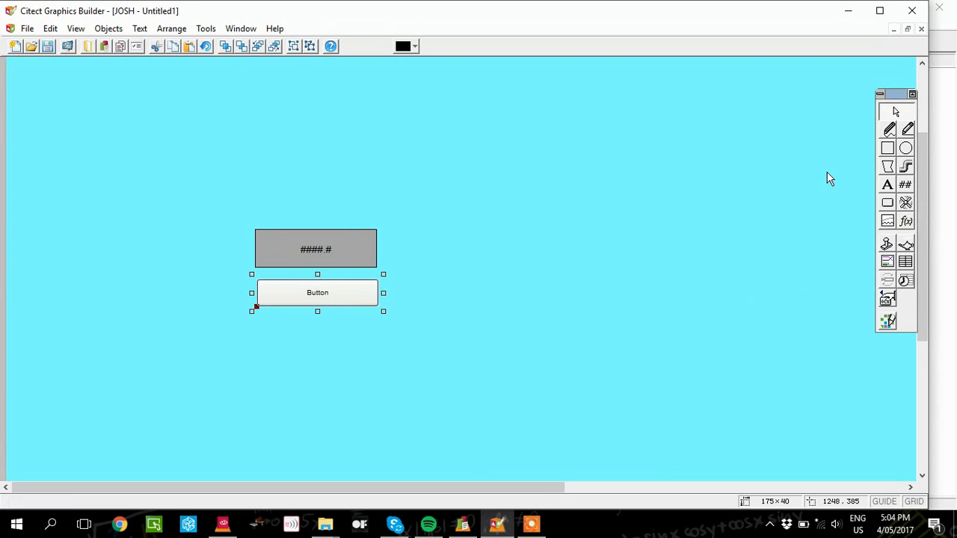
Step: Place a symbol set on the page just beside the lower-left corner of the grey rectangle
left_click(108, 30)
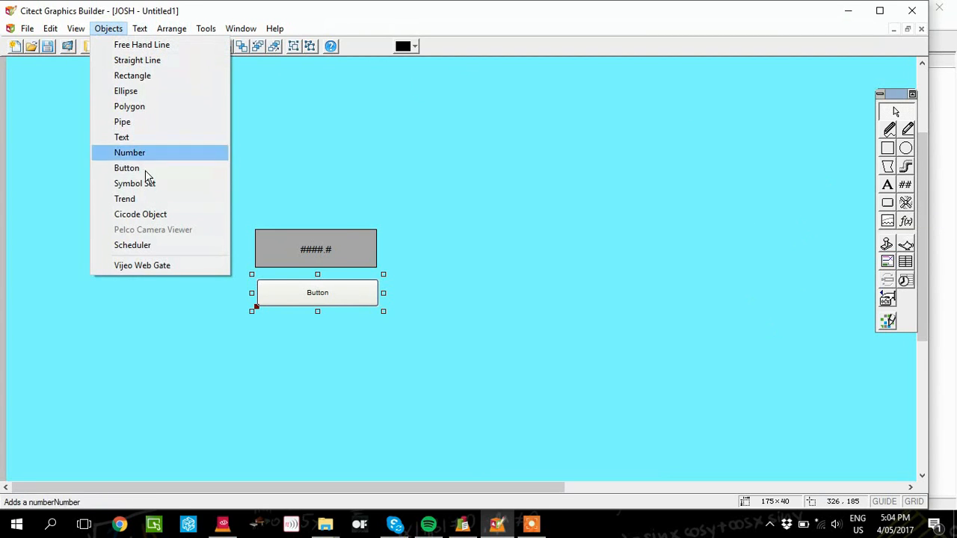
left_click(905, 203)
left_click(211, 277)
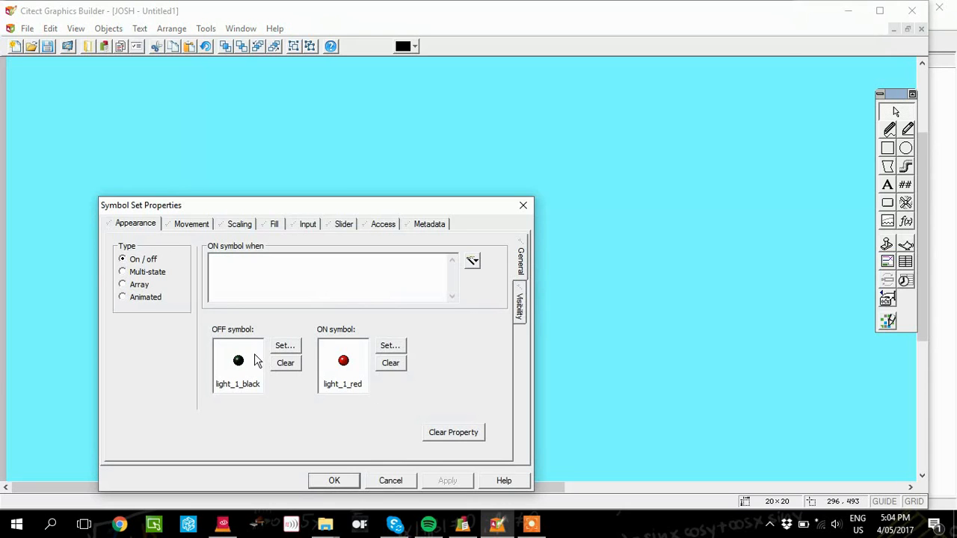
Step: Set the symbol set's OFF symbol to the large grey left-facing motor from the motor_flange library
left_click(285, 346)
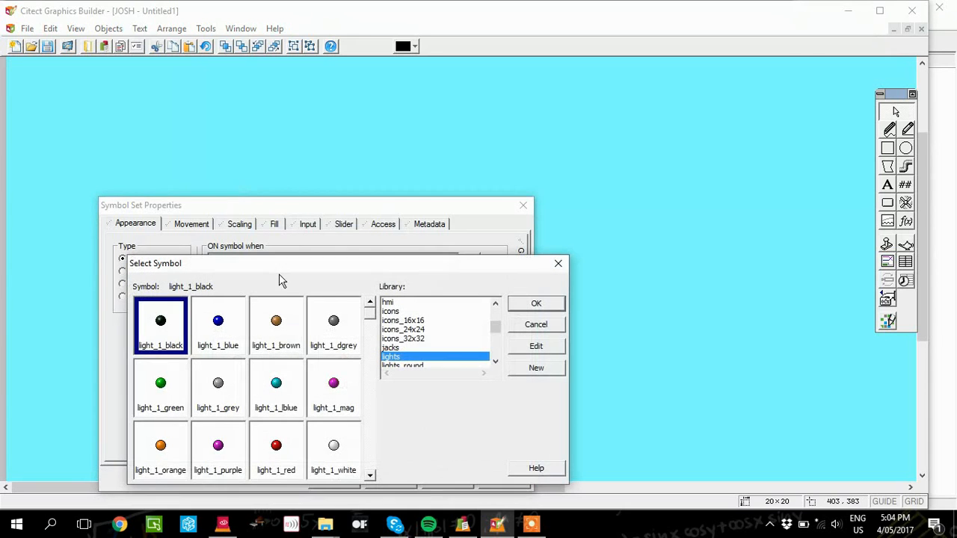
left_click(356, 308)
left_click(392, 311)
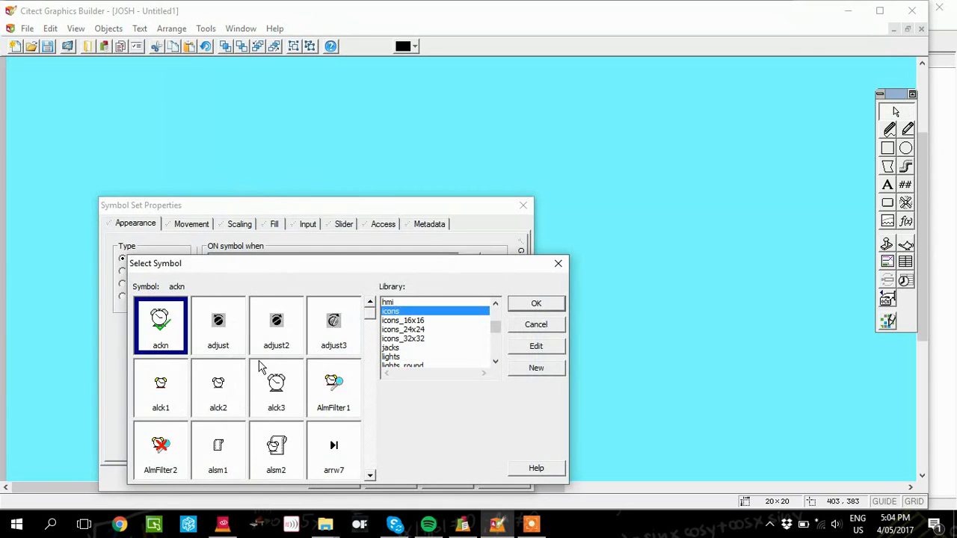
left_click(419, 340)
scroll(417, 343, "down", 3)
left_click(416, 341)
scroll(416, 362, "down", 4)
left_click(415, 355)
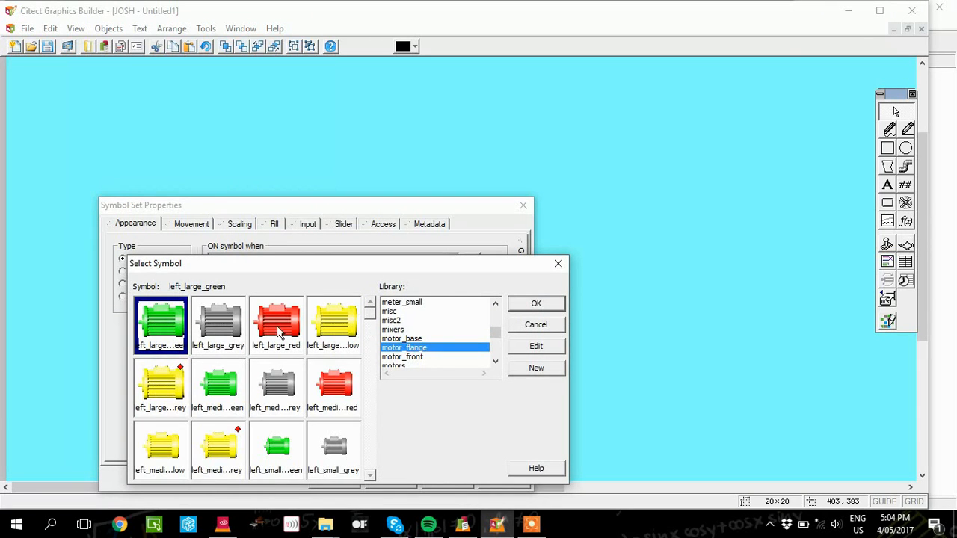
left_click(241, 321)
left_click(534, 307)
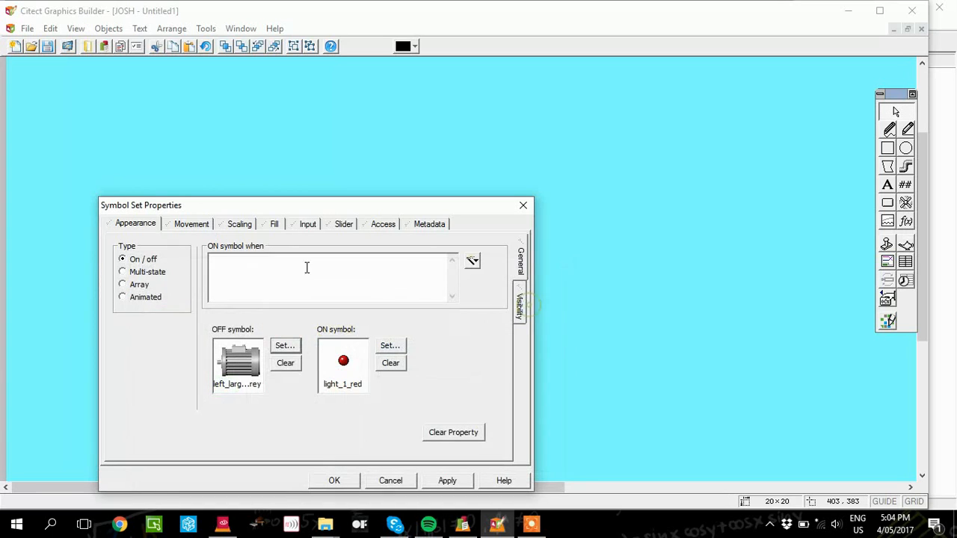
Step: Set the symbol set's ON symbol to left_large_green from the motor_base library
left_click(390, 346)
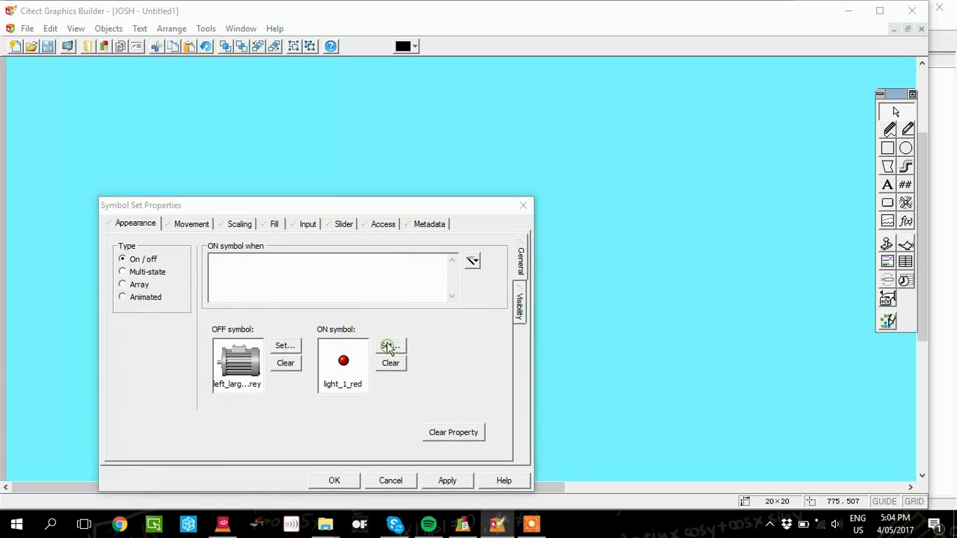
left_click(431, 329)
scroll(432, 337, "up", 1)
key("Down")
key("Down")
key("Down")
key("Down")
key("Down")
key("Down")
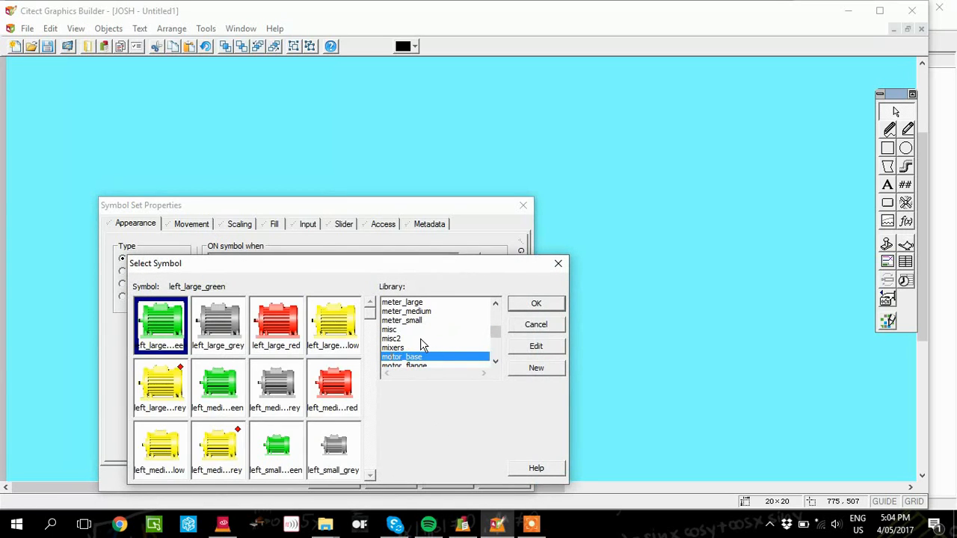
left_click(536, 308)
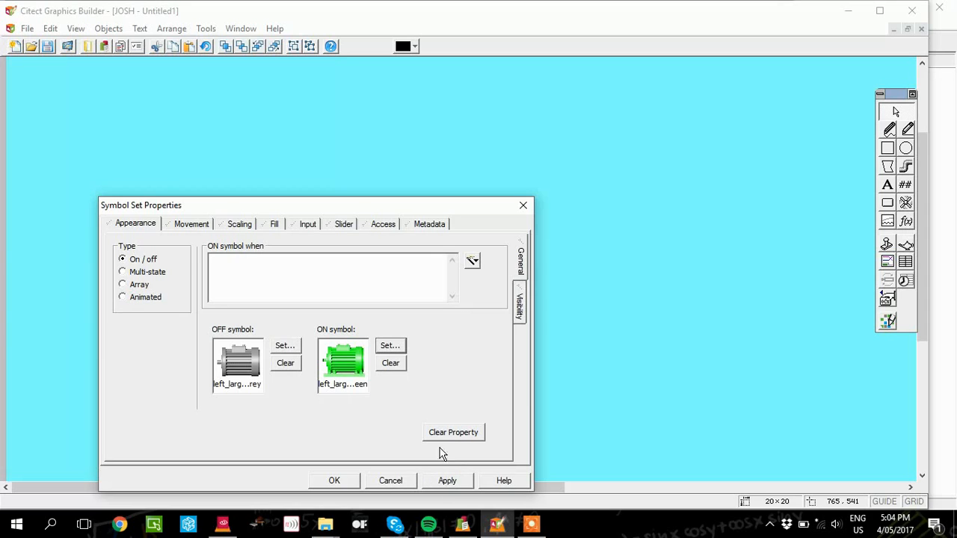
Step: Apply the symbol set properties and move the motor symbol so it sits centred above the grey rectangle
left_click(450, 480)
left_click(344, 485)
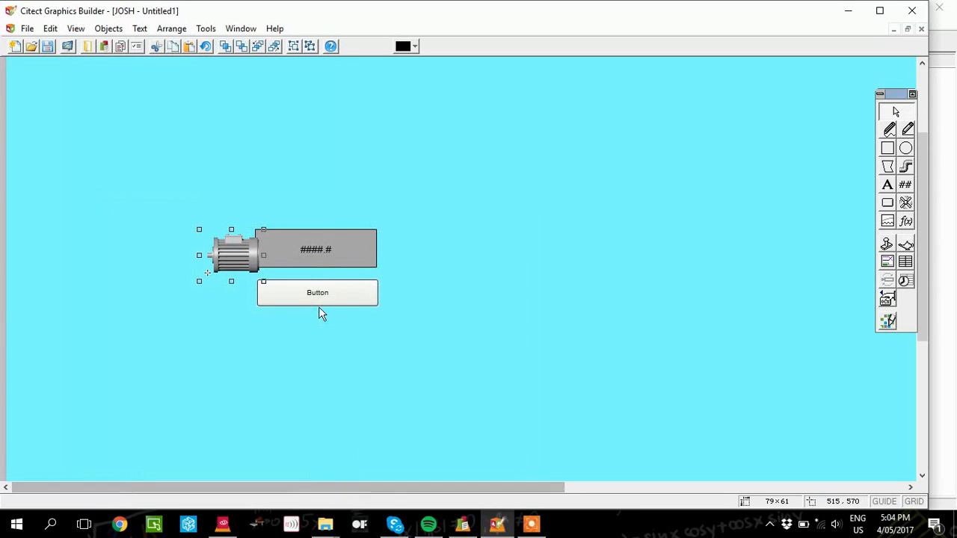
left_click_drag(231, 261, 316, 184)
left_click(403, 228)
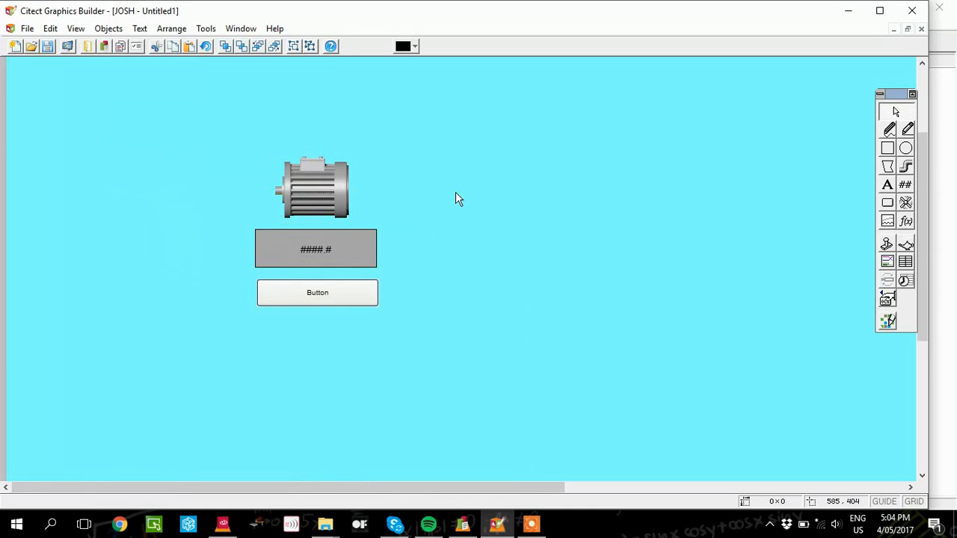
Step: Save the page in the current project under the name GUI
left_click(28, 29)
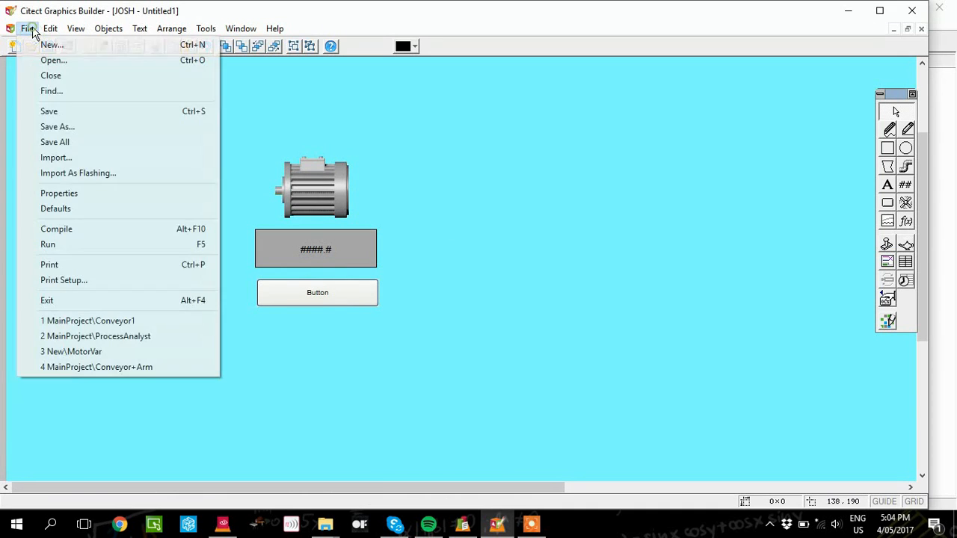
left_click(75, 141)
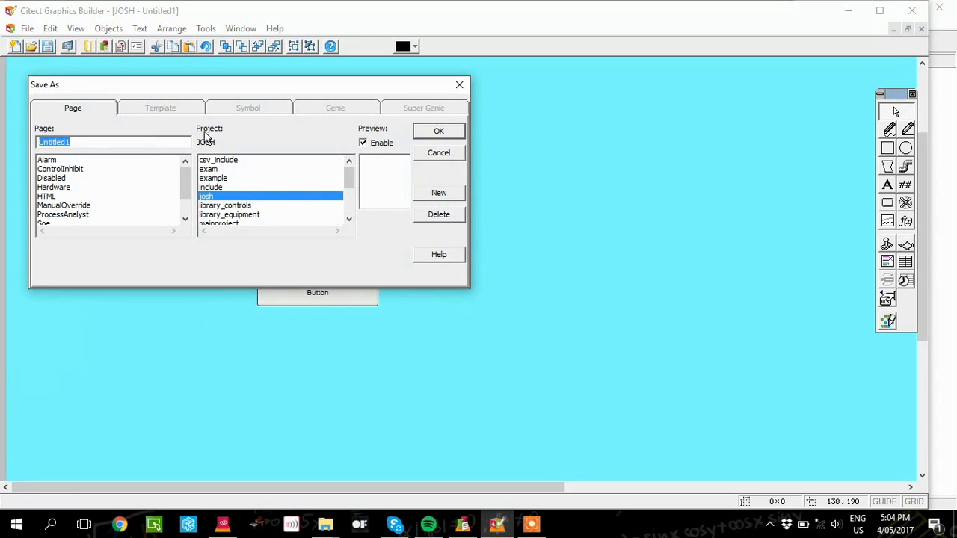
key("BackSpace")
left_click(440, 132)
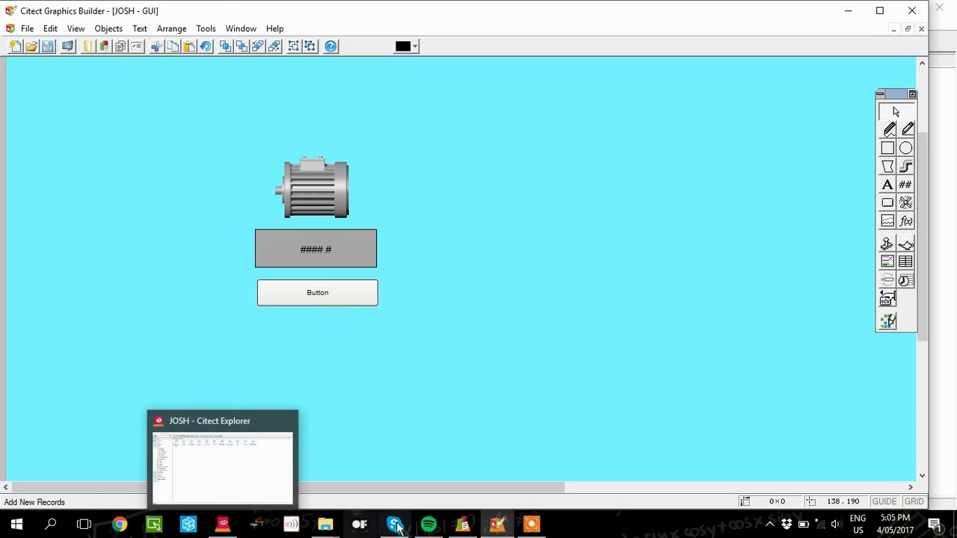
Step: Switch to Citect Project Editor and open the Equipment Editor
left_click(463, 528)
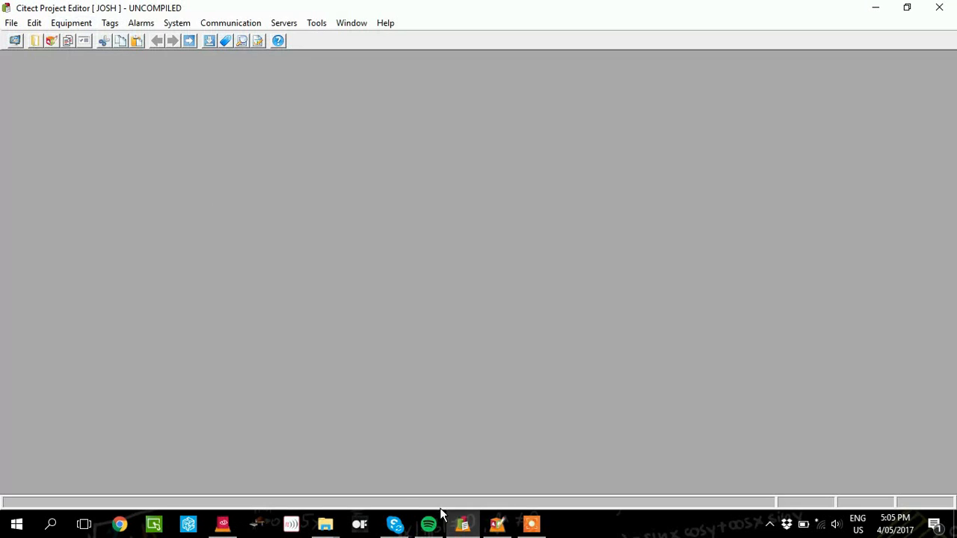
left_click(80, 30)
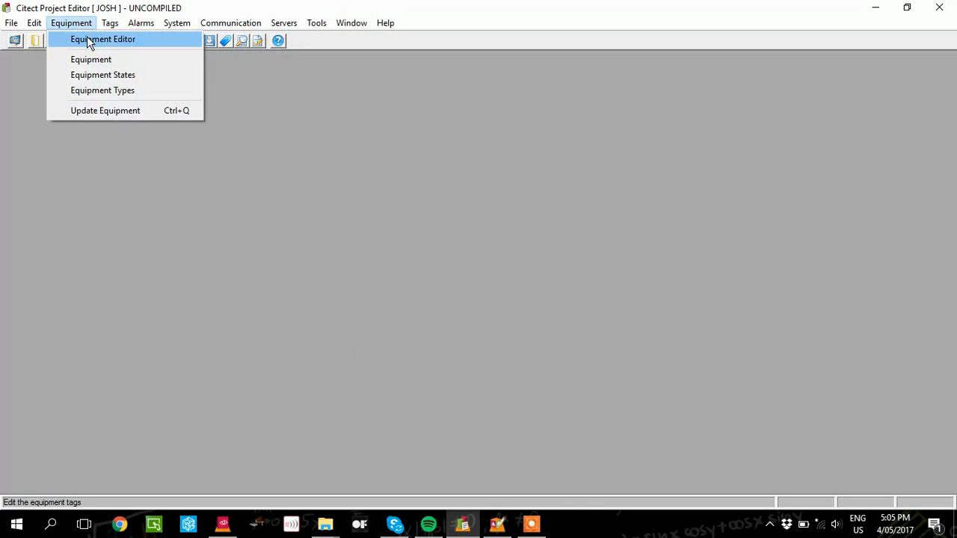
left_click(93, 44)
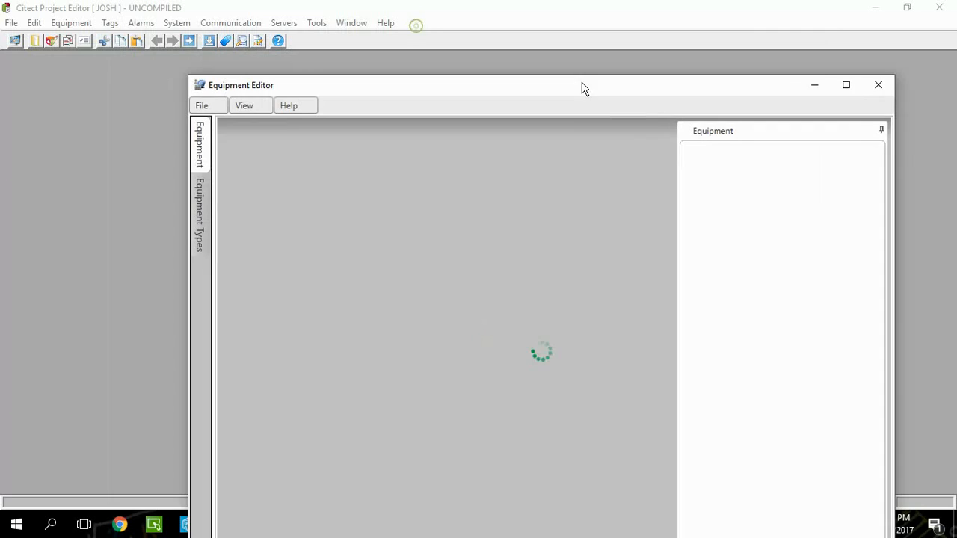
left_click_drag(585, 89, 602, 91)
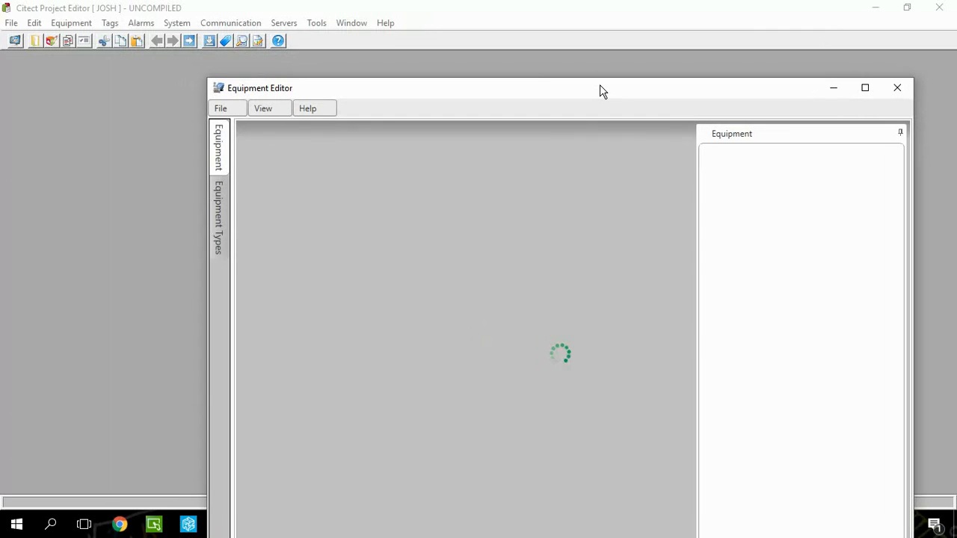
Step: Look over the fields of the blank variable tags form and close it
left_click(111, 24)
left_click(154, 39)
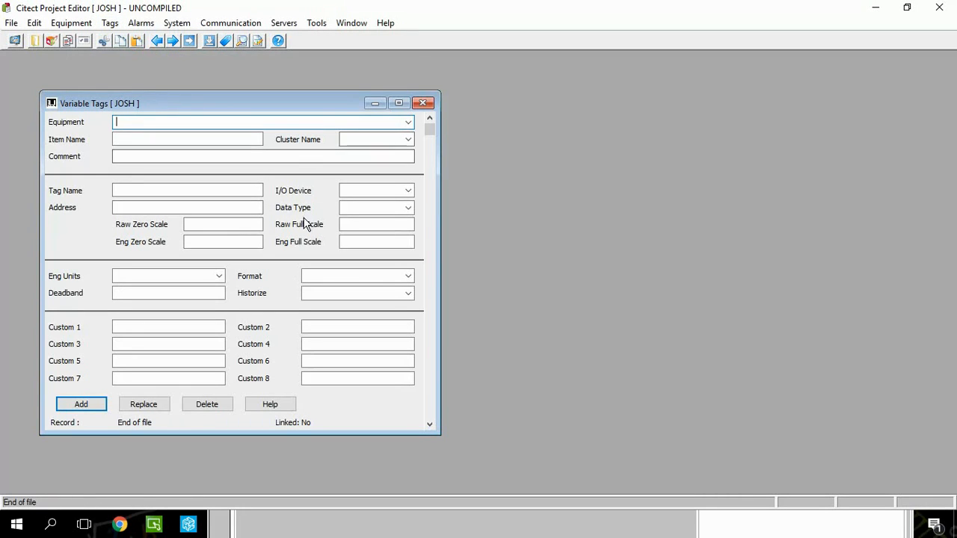
left_click(423, 103)
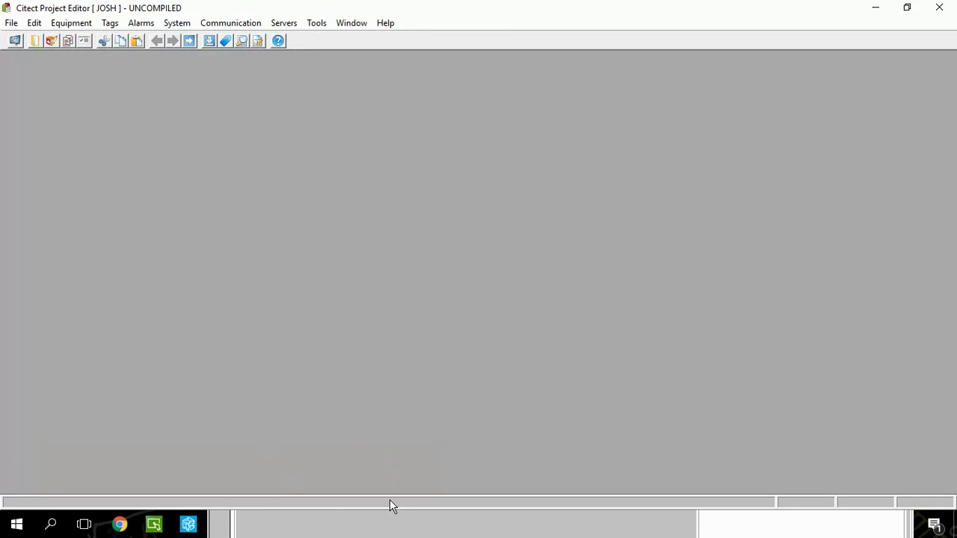
Step: Return to the Equipment Editor, reposition its window and show the equipment types
left_click(78, 22)
left_click(111, 58)
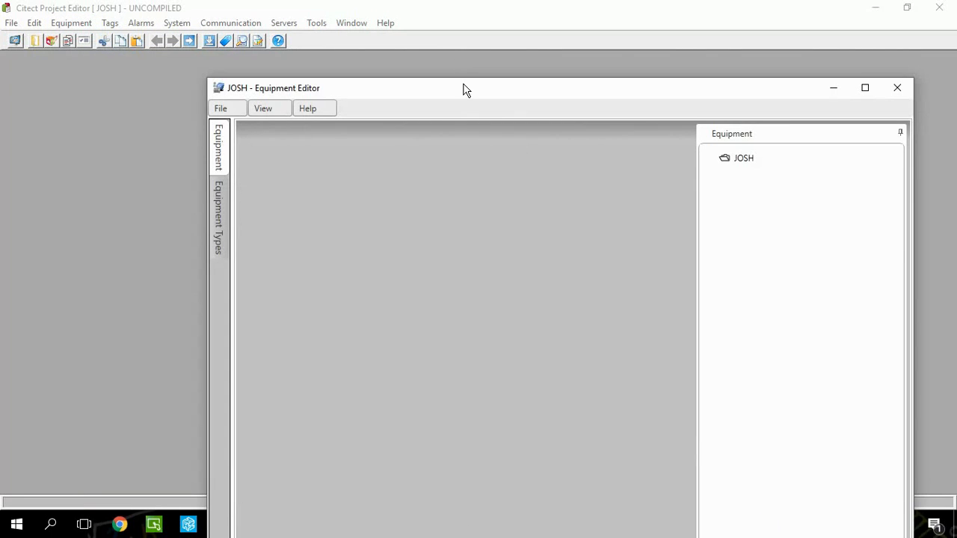
left_click_drag(463, 90, 380, 26)
left_click(132, 150)
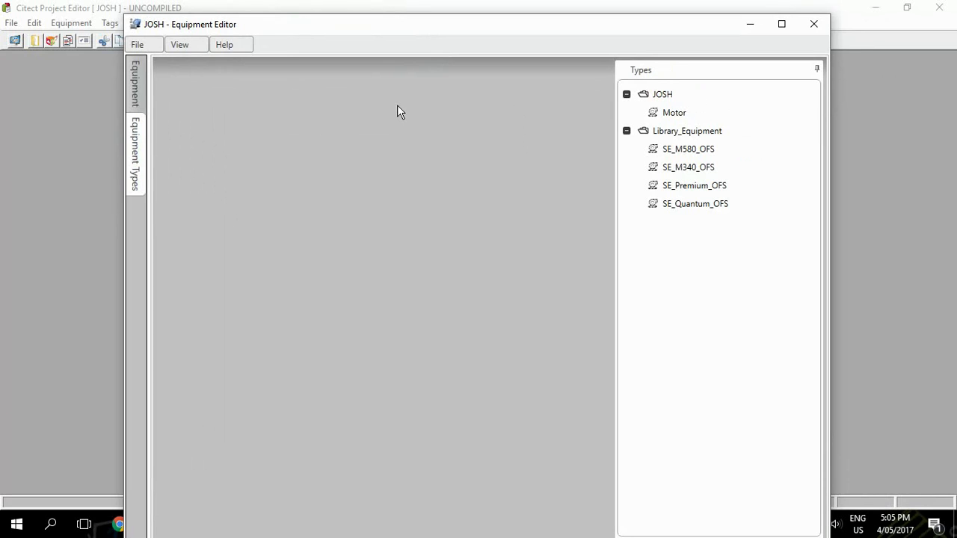
Step: Delete the existing Motor equipment type from the project and confirm the deletion
left_click(677, 114)
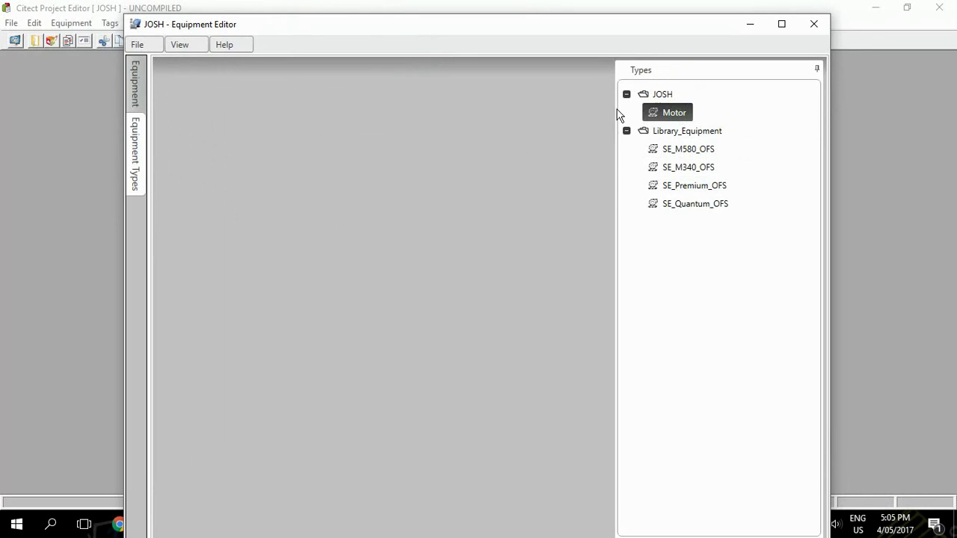
right_click(671, 116)
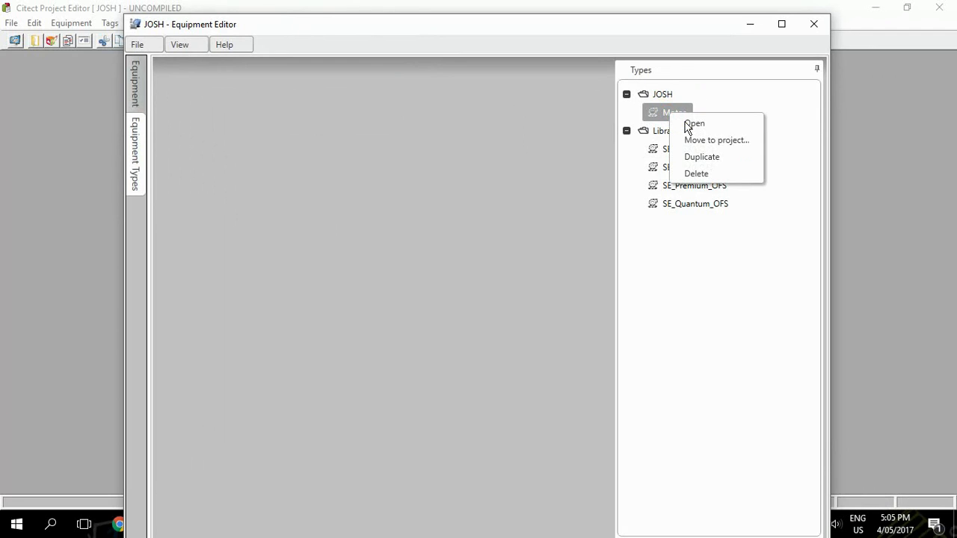
left_click(703, 173)
left_click(488, 309)
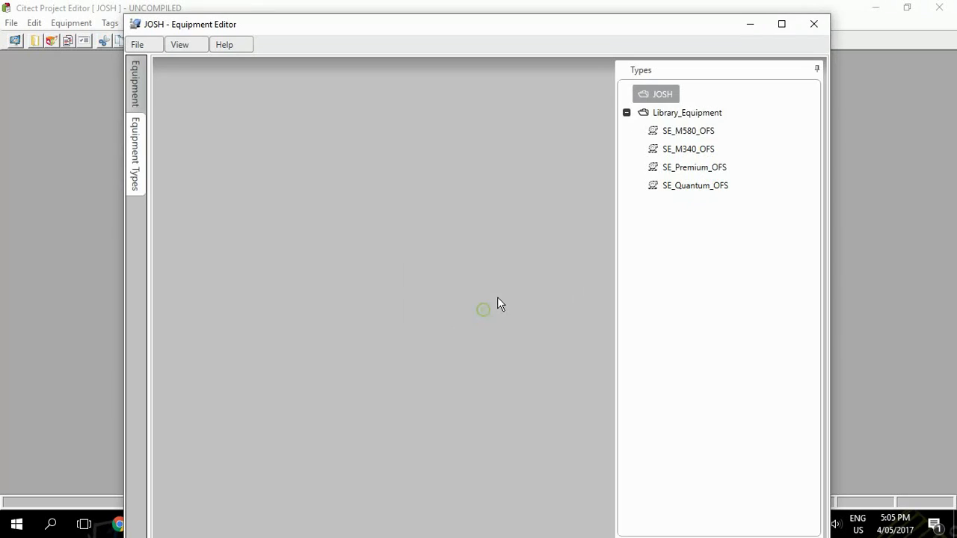
Step: Add a new equipment type named Motor to the current project
right_click(662, 97)
left_click(678, 114)
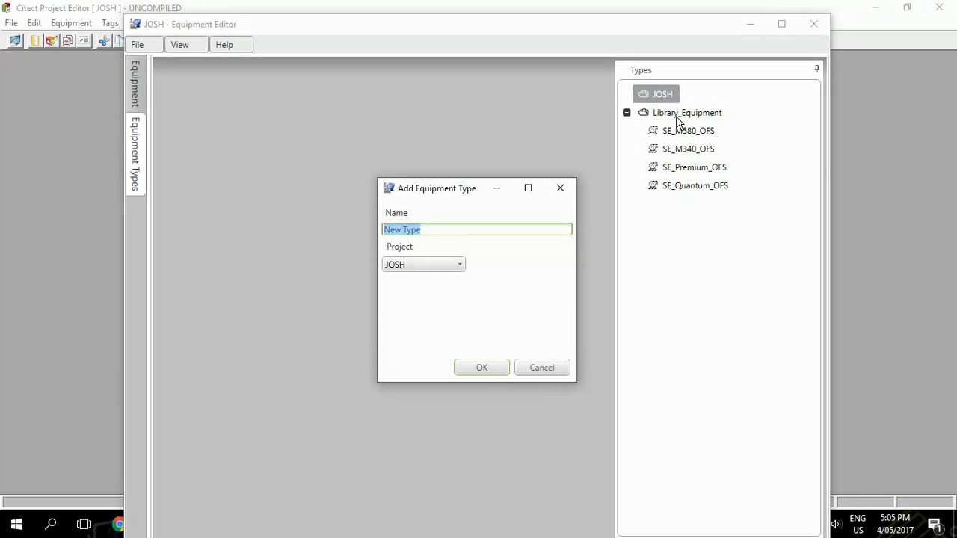
key("BackSpace")
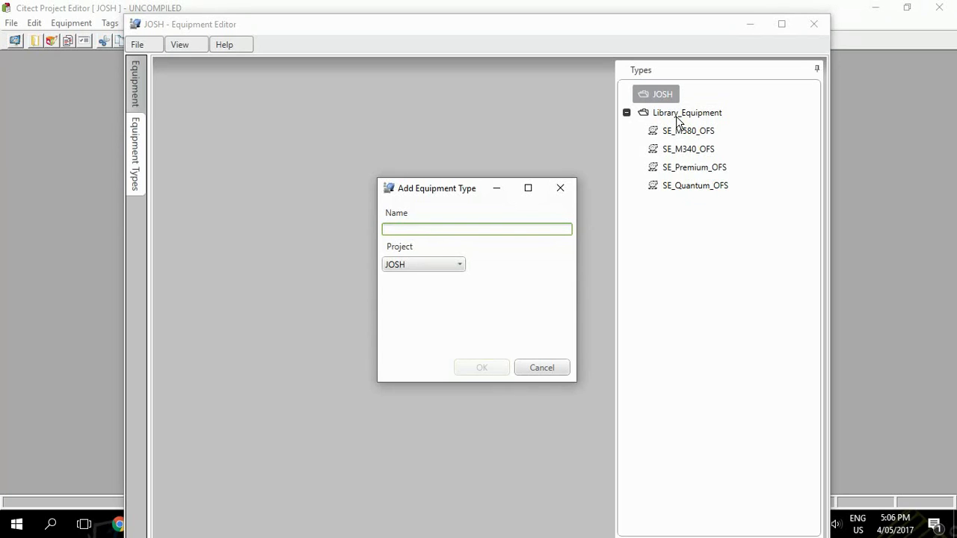
type("MC=")
key("BackSpace")
key("BackSpace")
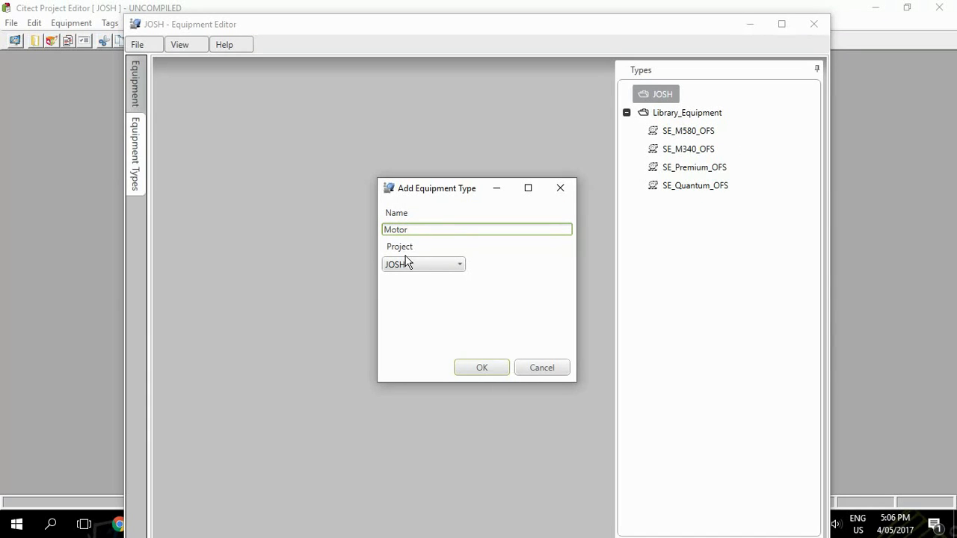
left_click(484, 373)
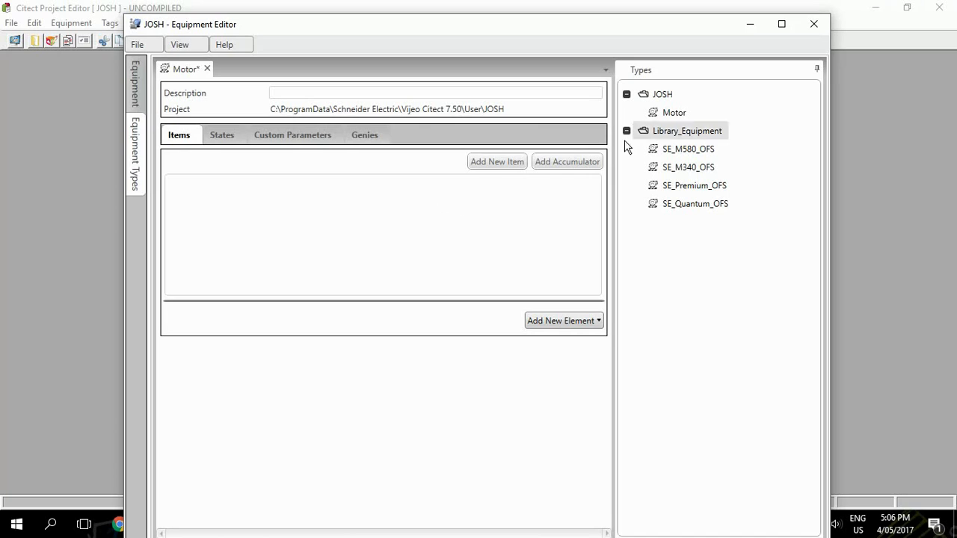
Step: Add a new item named Count to the Motor equipment type
left_click(498, 171)
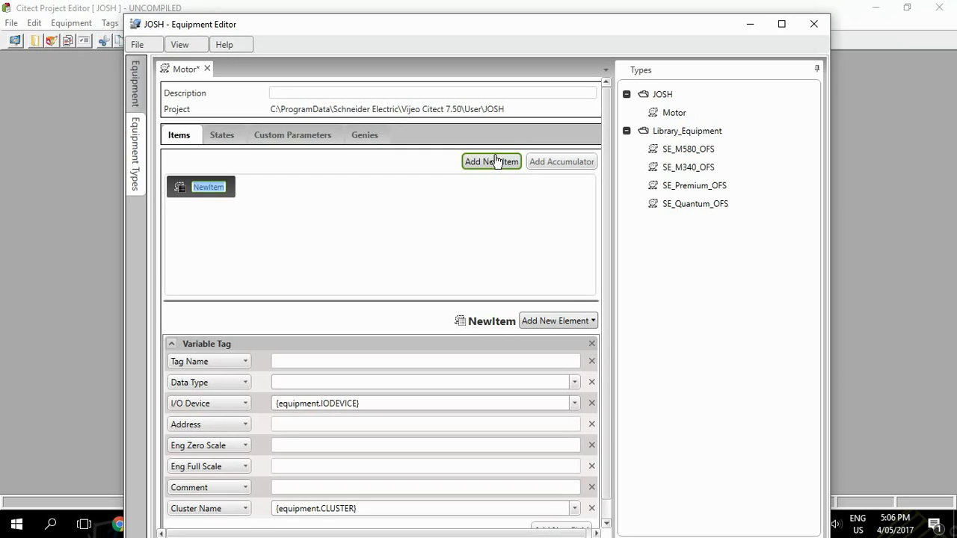
type("C")
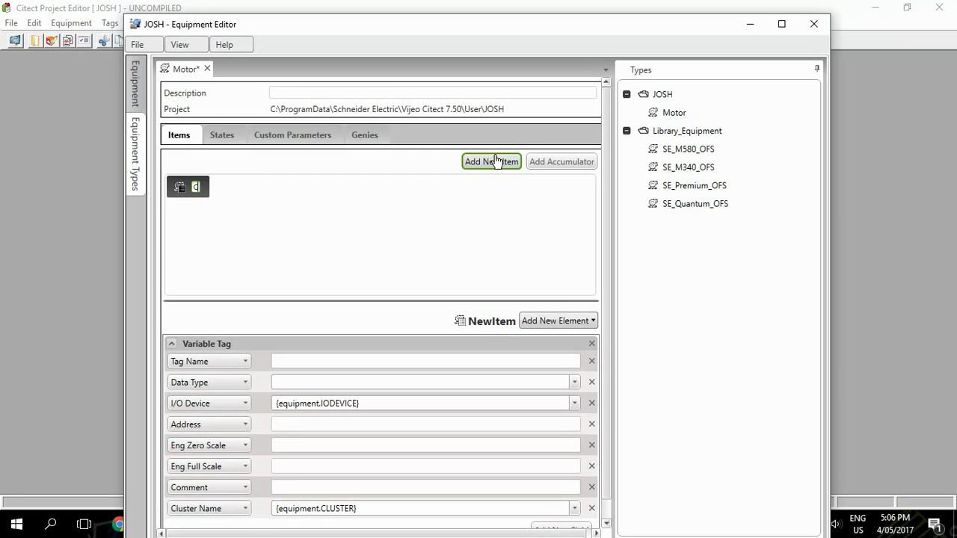
type("ount")
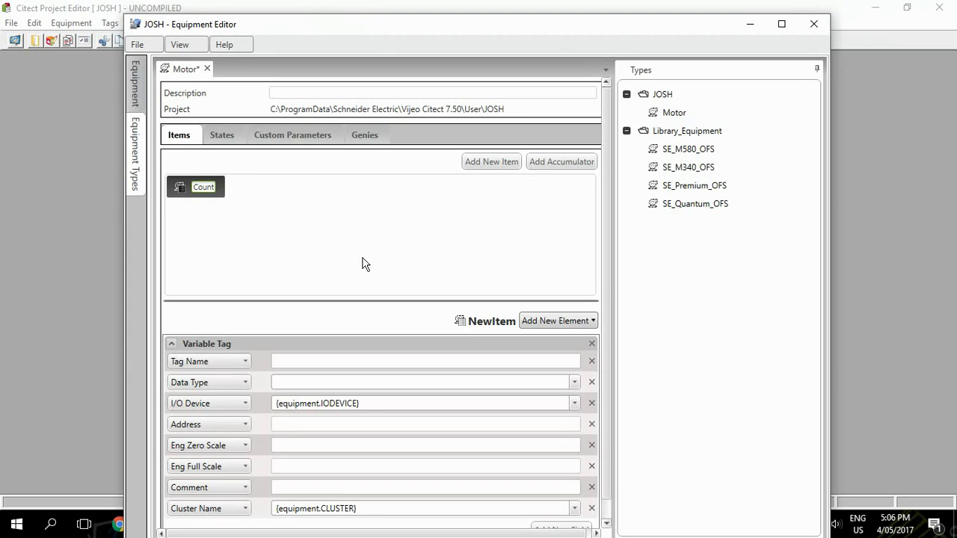
key("Return")
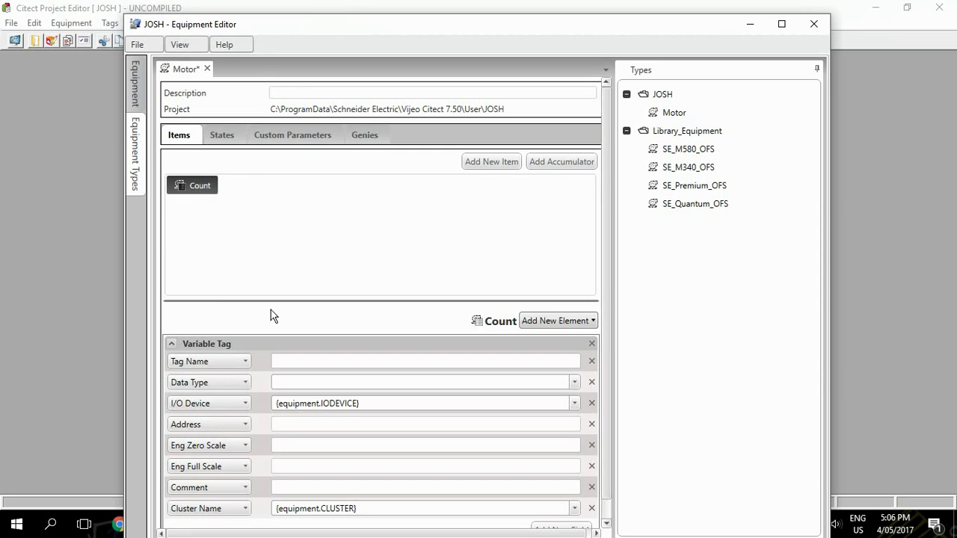
Step: Name the Count item's variable tag {equipment.IODEVICE}_Count
left_click(244, 362)
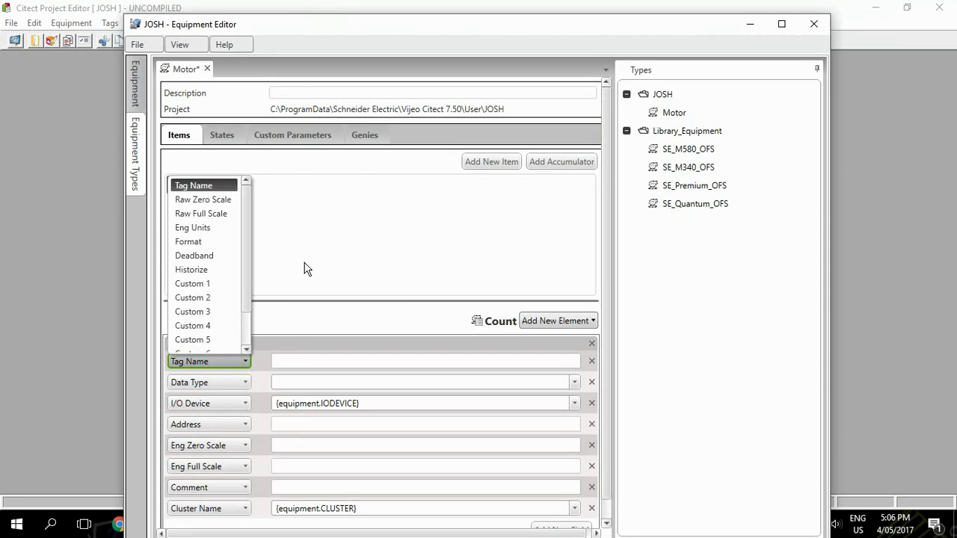
left_click(305, 270)
left_click(303, 359)
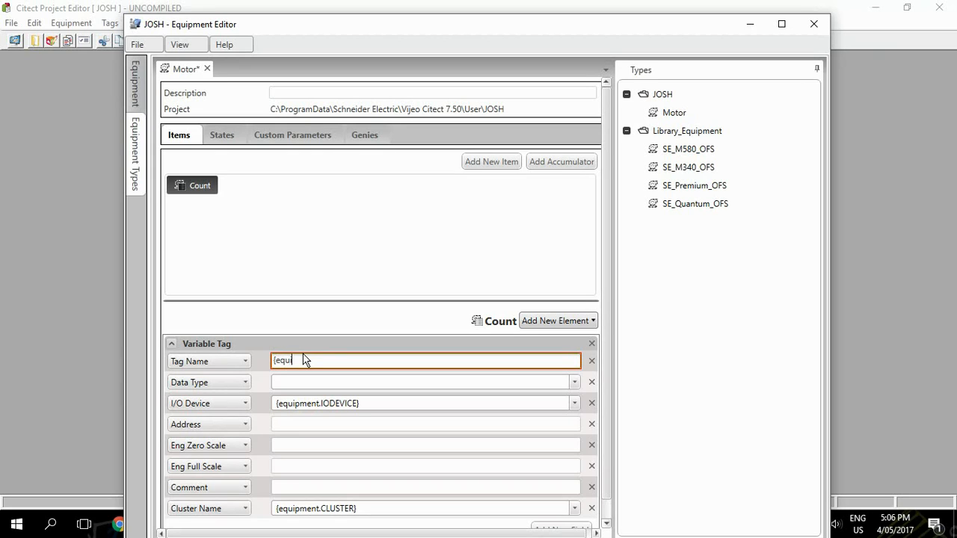
type("{equipment.IODEVICE}_Count")
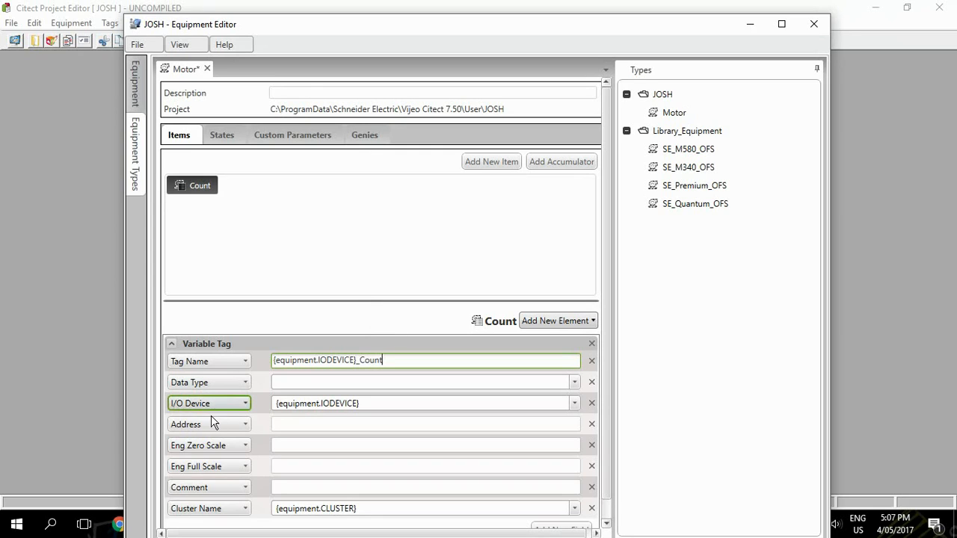
Step: Set the Count variable tag's data type to INT and its I/O device to Internal
left_click(292, 386)
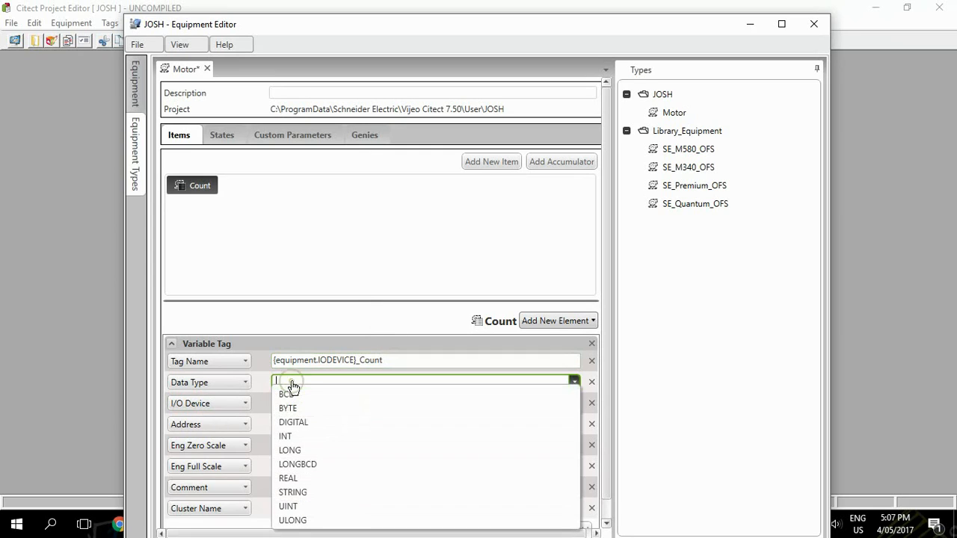
left_click(292, 438)
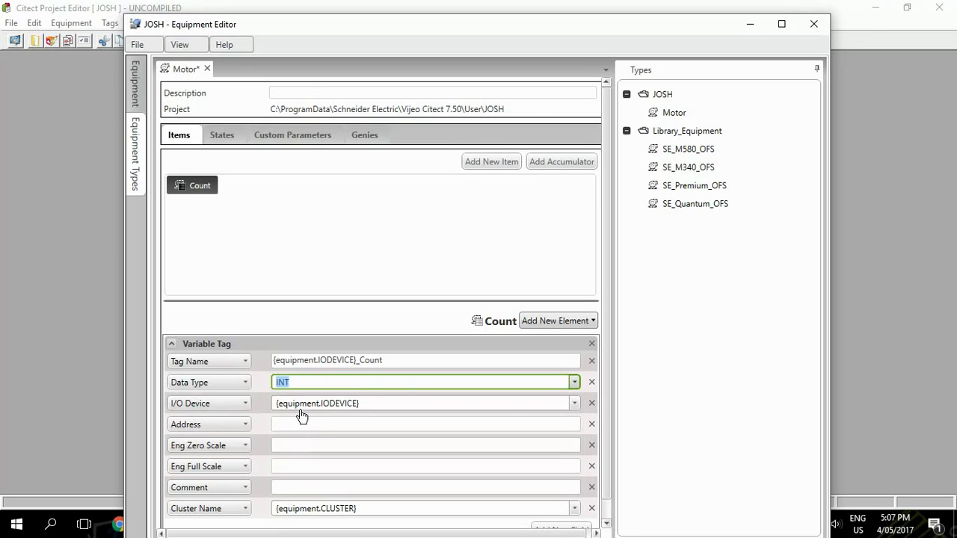
left_click(387, 404)
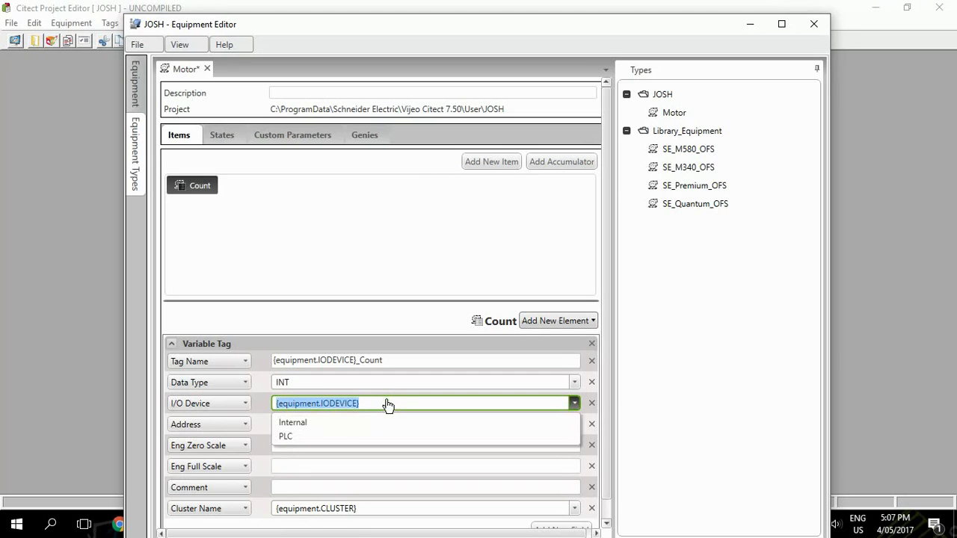
left_click(293, 424)
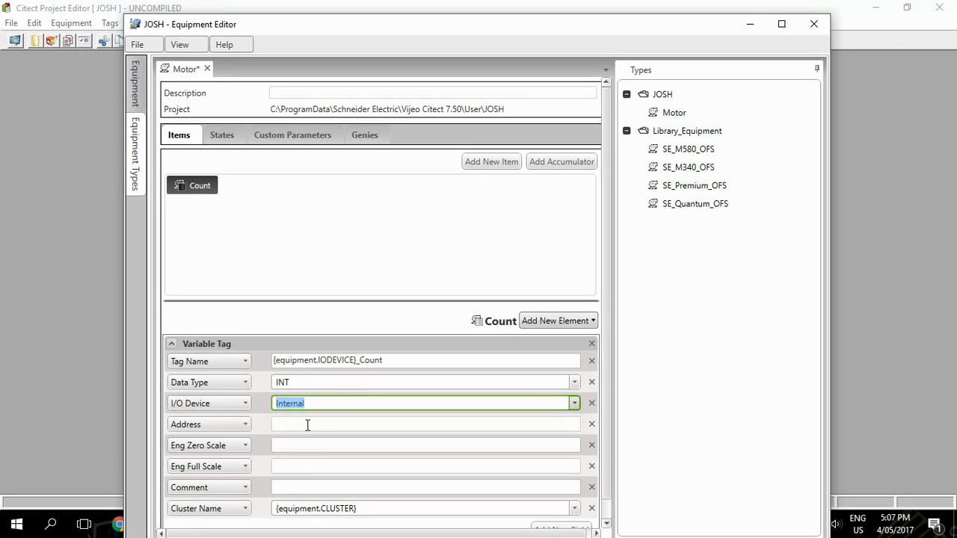
Step: Enter 400008 as the address of the Count variable tag
left_click(323, 424)
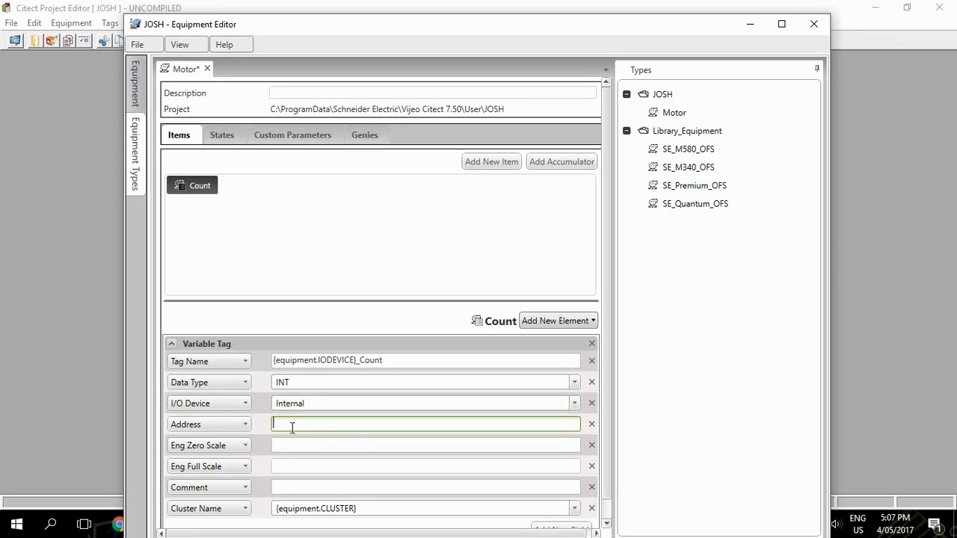
type("400008")
left_click_drag(306, 426, 270, 425)
left_click(323, 428)
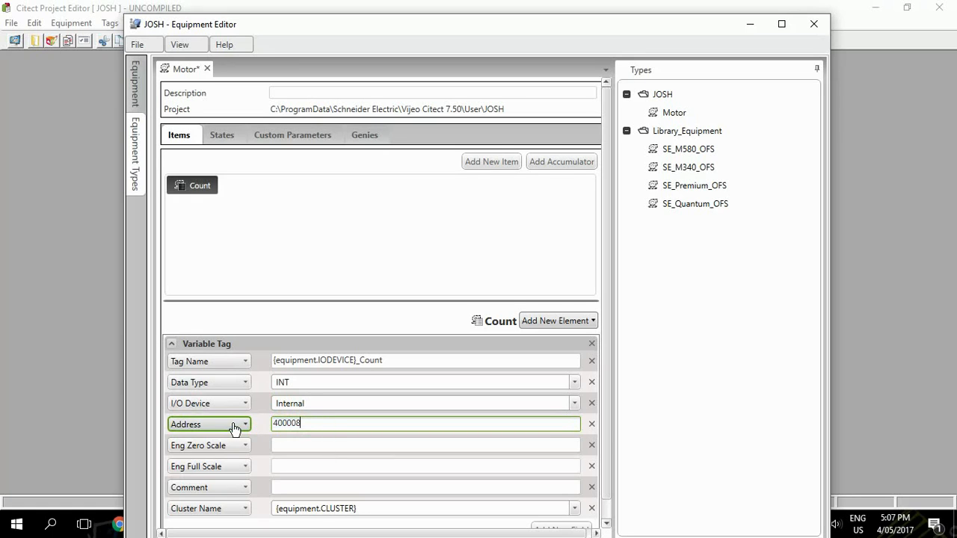
Step: Set the Count variable tag's engineering zero scale to 0 and full scale to 100
scroll(272, 386, "down", 1)
left_click(304, 426)
type("0")
left_click(306, 443)
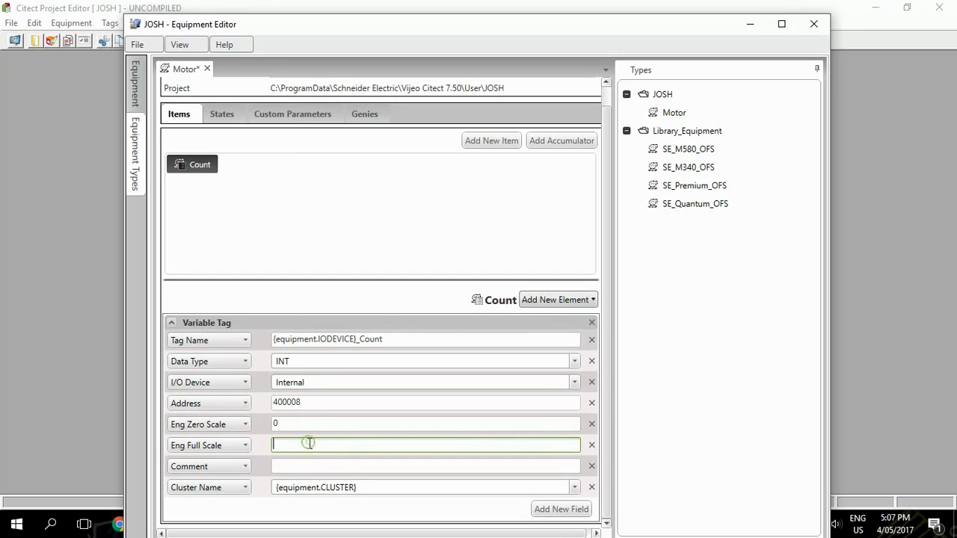
type("100")
Step: Add a Trend Tag element to the Count item and name it {equipment.IODEVICE}_CountTrend, based on the copied variable tag name
left_click(561, 303)
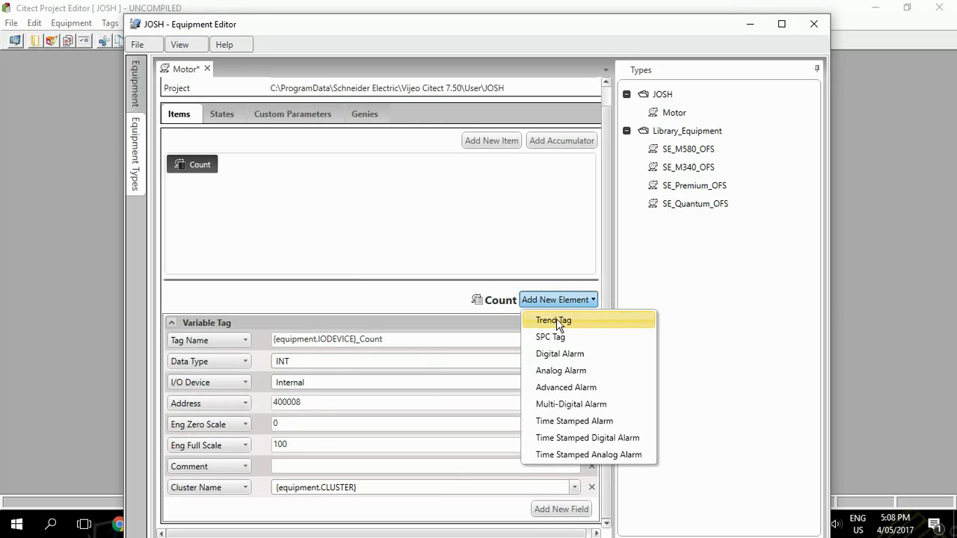
left_click(557, 320)
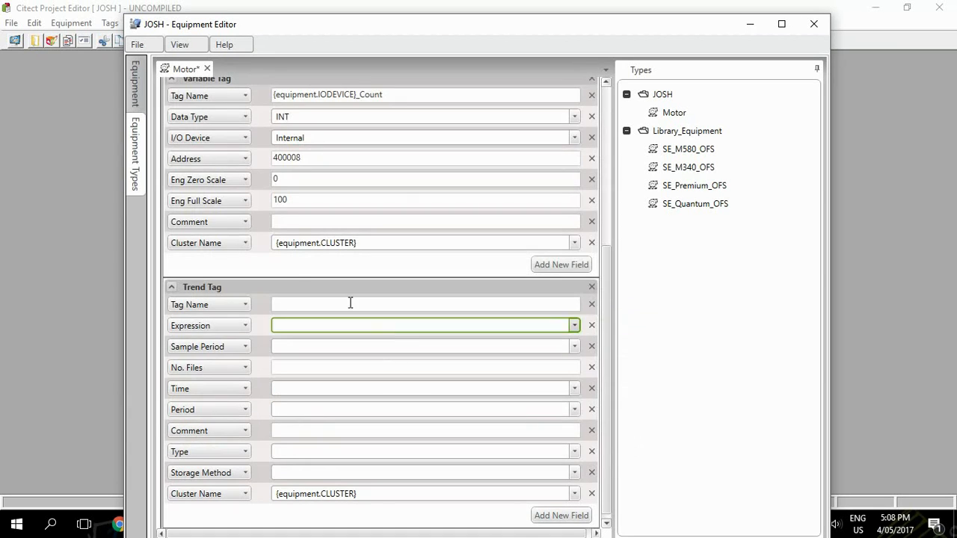
scroll(364, 321, "up", 4)
scroll(347, 313, "down", 3)
scroll(322, 334, "up", 1)
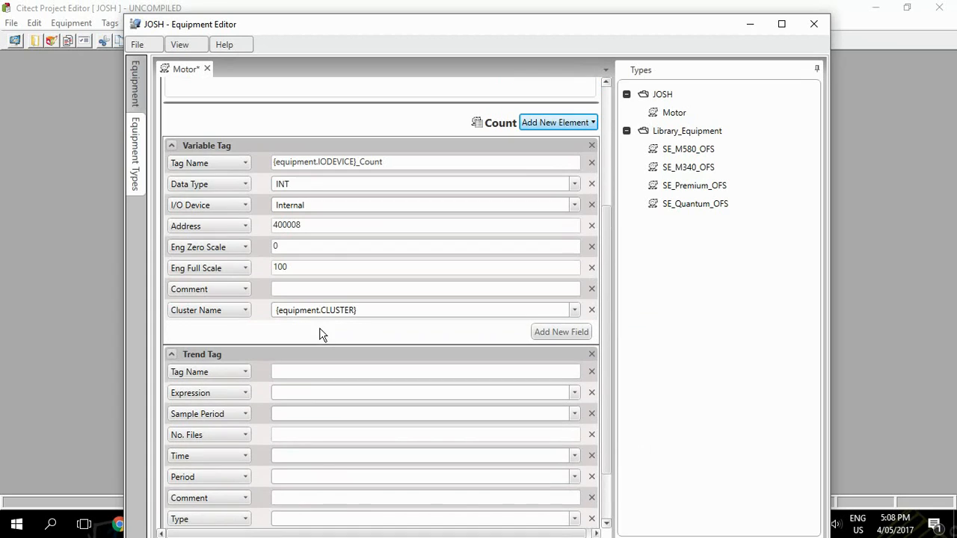
left_click_drag(414, 163, 261, 169)
key("ctrl+c")
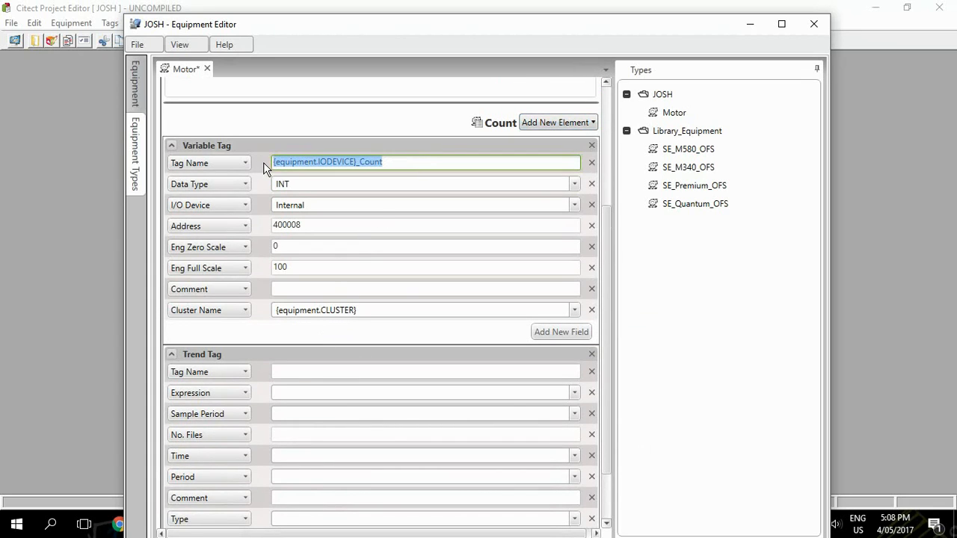
left_click(316, 371)
key("ctrl+v")
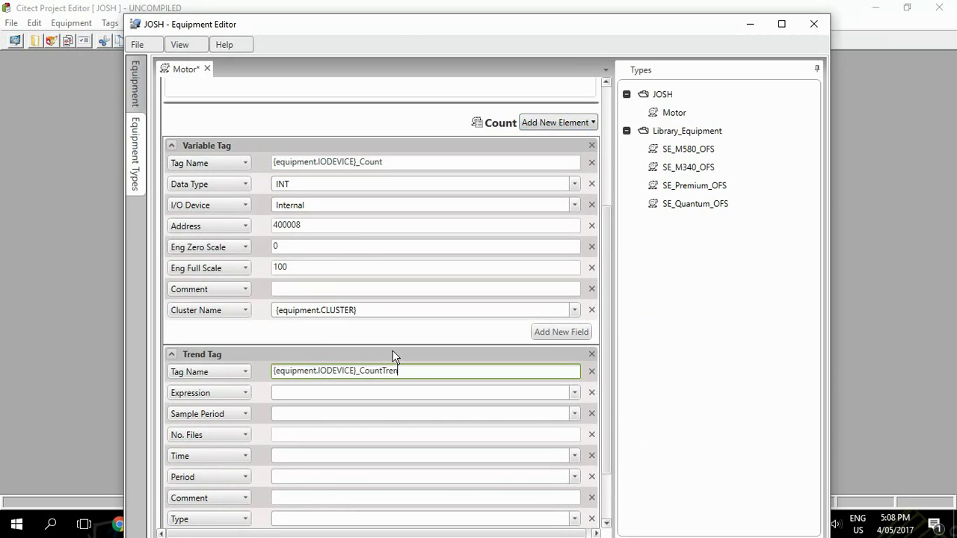
Step: Copy the variable tag name {equipment.IODEVICE}_Count into the trend tag's expression
left_click(326, 396)
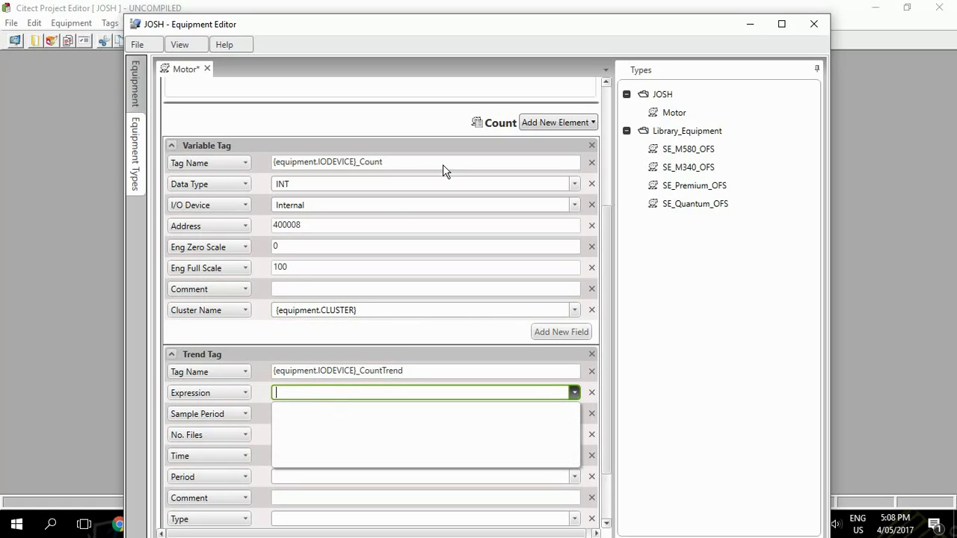
left_click(417, 158)
left_click_drag(396, 163, 247, 163)
key("ctrl+c")
left_click(338, 395)
key("ctrl+v")
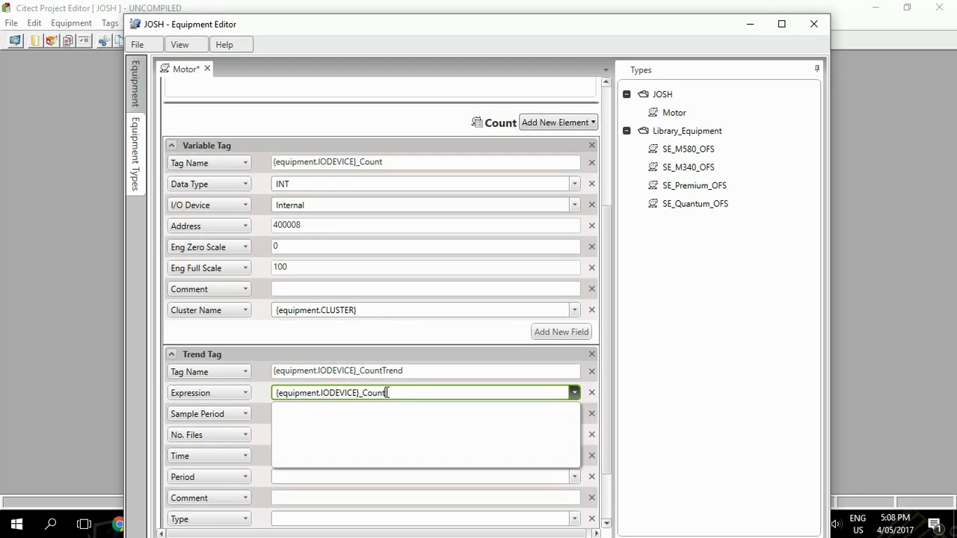
left_click(421, 347)
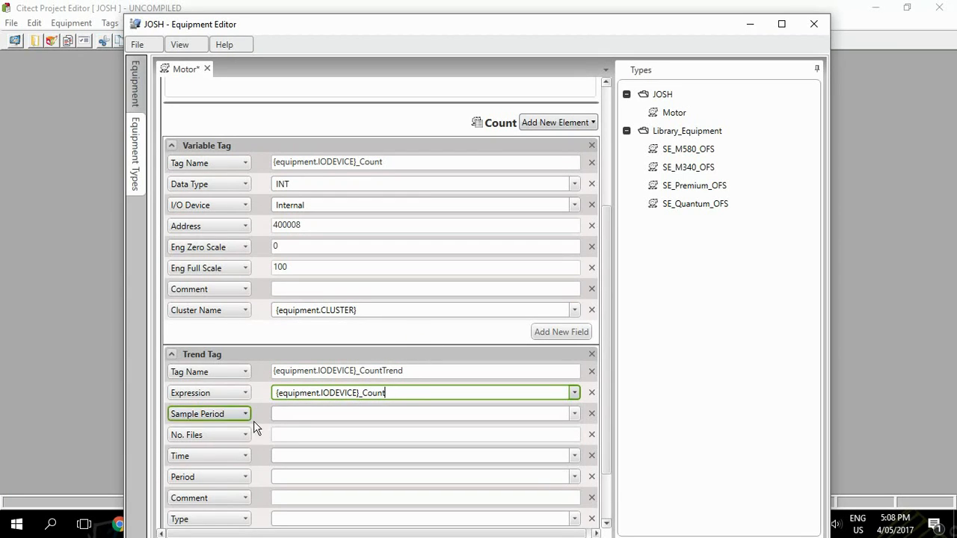
Step: Set the trend tag's sample period to 00:00:01
scroll(291, 421, "down", 2)
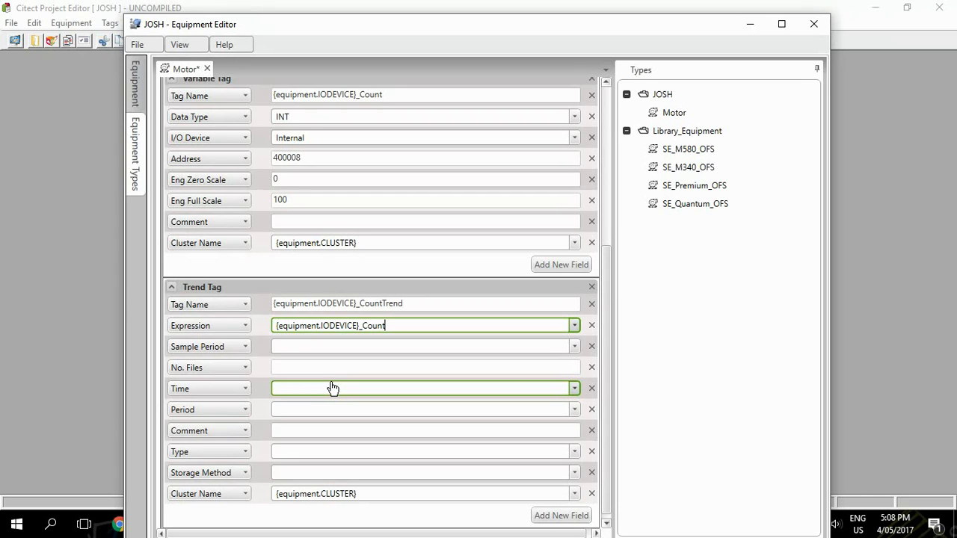
left_click(309, 349)
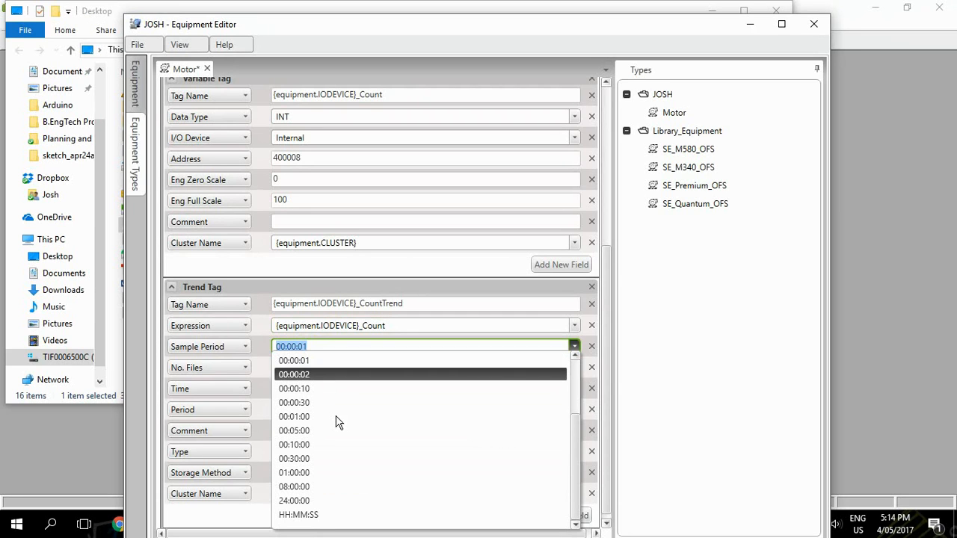
key("Escape")
Step: Assign the Count variable tag to Cluster1
left_click(359, 245)
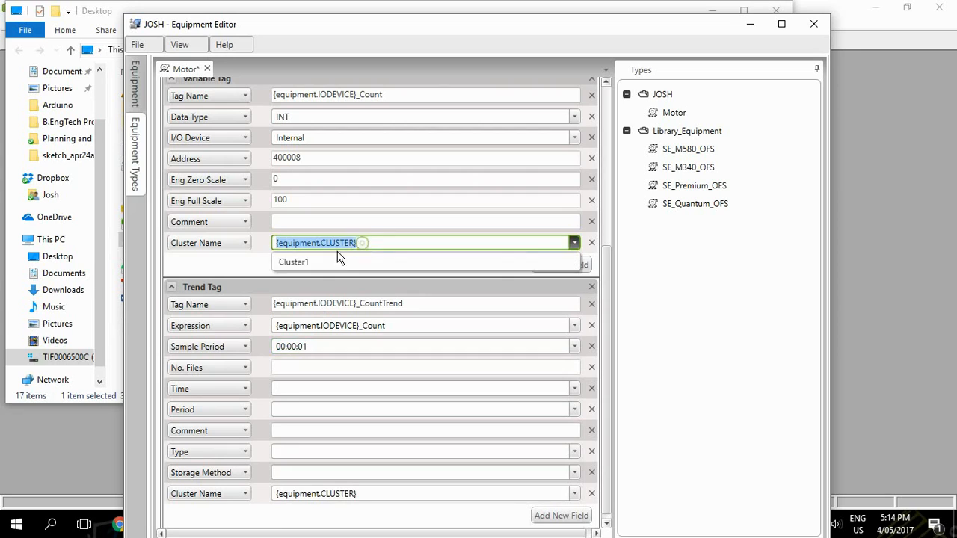
left_click(335, 263)
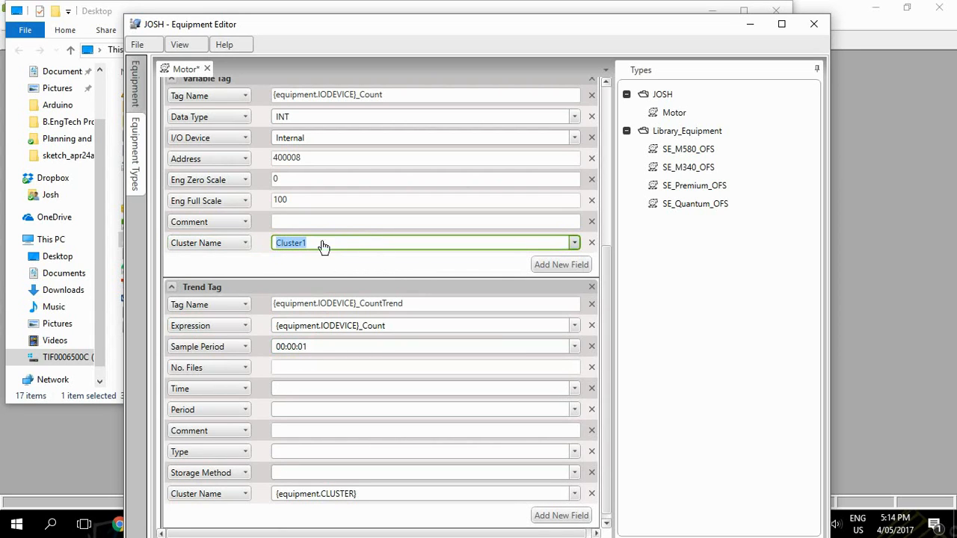
left_click(354, 270)
Step: Set the trend tag's type to TRN_PERIODIC
left_click(314, 389)
left_click(282, 452)
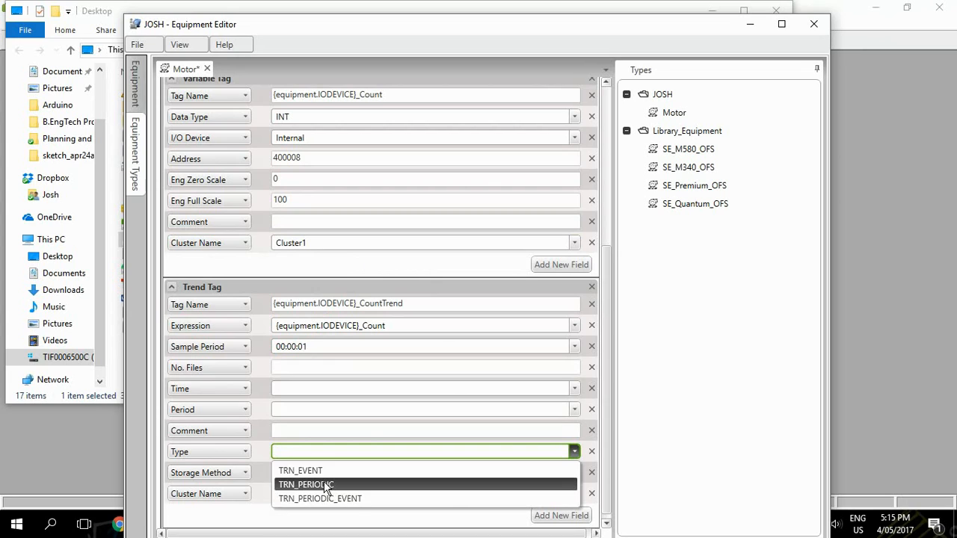
left_click(326, 485)
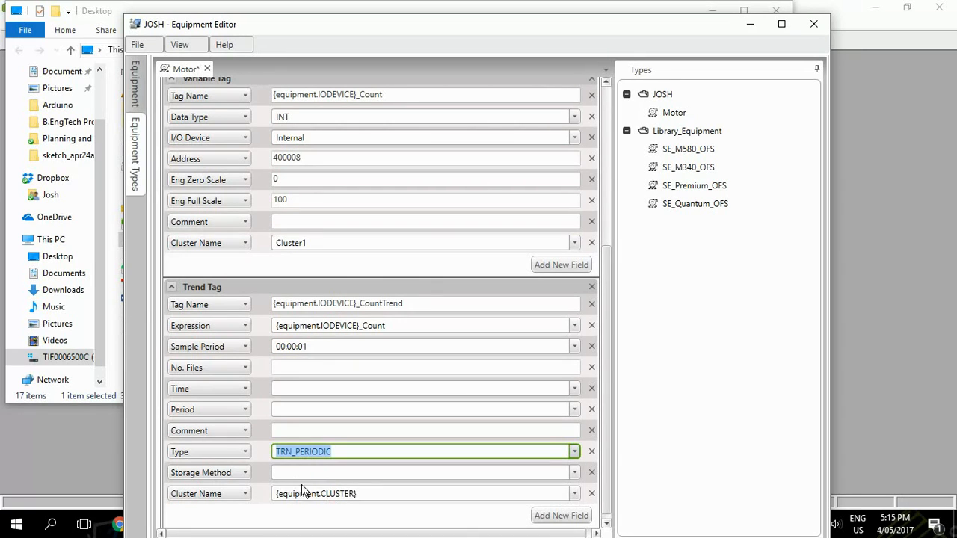
Step: Assign the trend tag to Cluster1 and set its storage method to Scaled (2-byte samples)
left_click(320, 497)
left_click(373, 497)
left_click(437, 492)
left_click(353, 514)
left_click(343, 475)
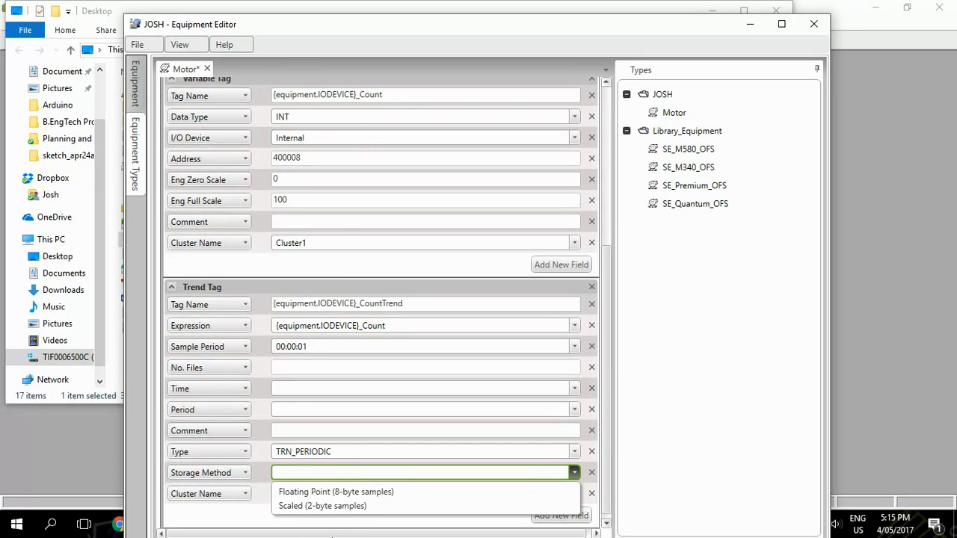
left_click(323, 506)
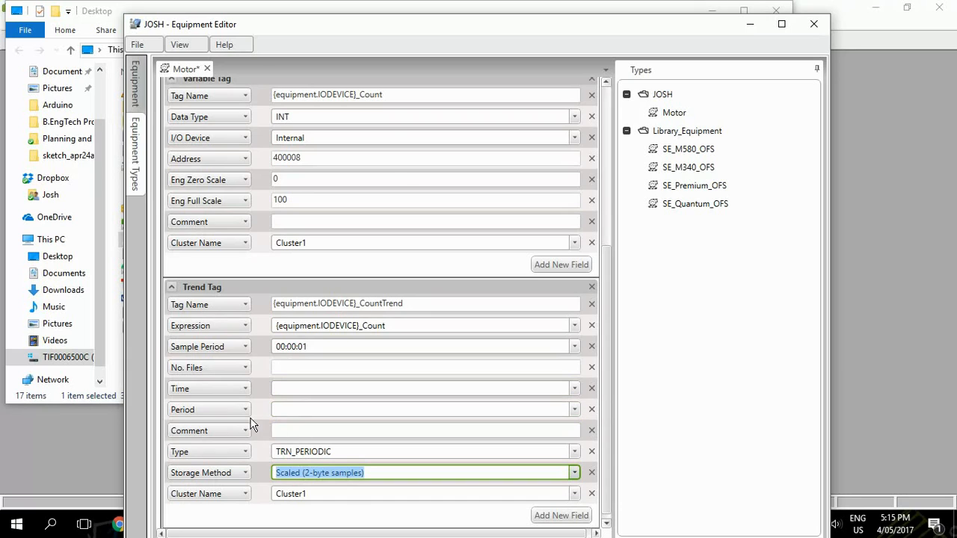
Step: Save the Motor equipment type changes and update the equipment, confirming the dialogs
scroll(308, 358, "down", 1)
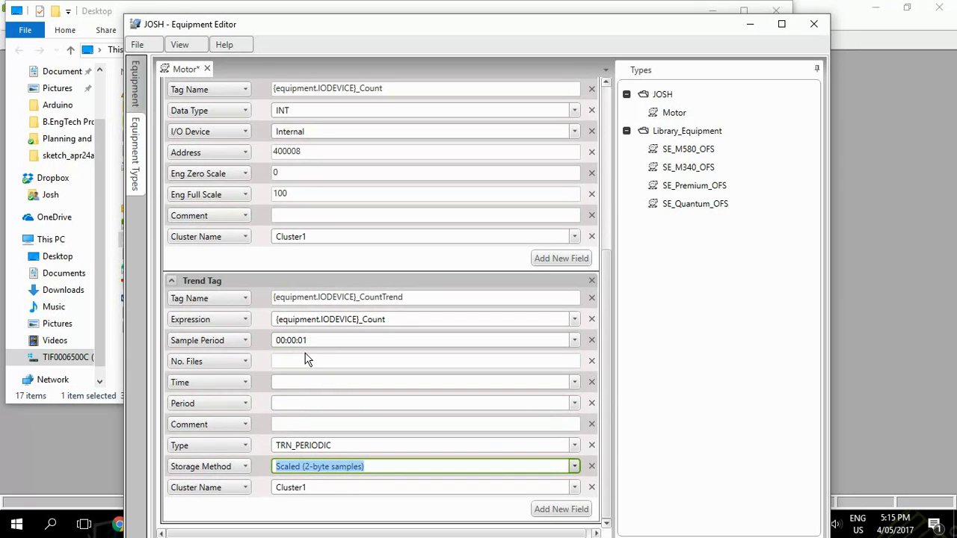
left_click(154, 50)
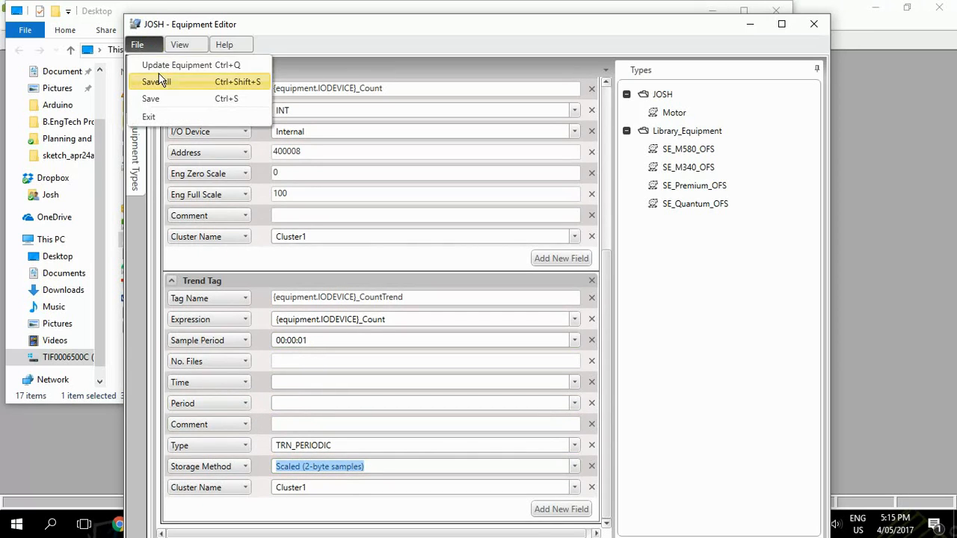
left_click(175, 69)
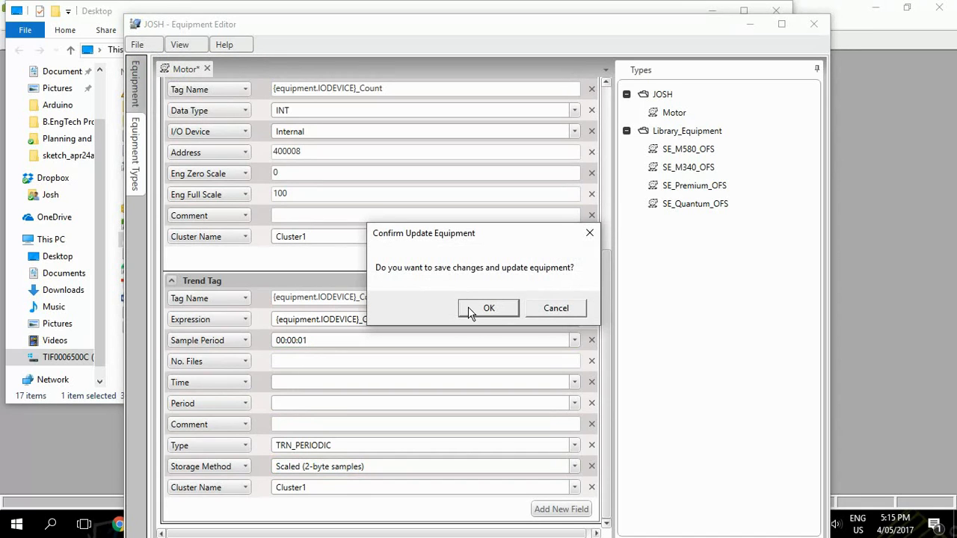
left_click(488, 308)
left_click(137, 44)
left_click(179, 65)
left_click(523, 293)
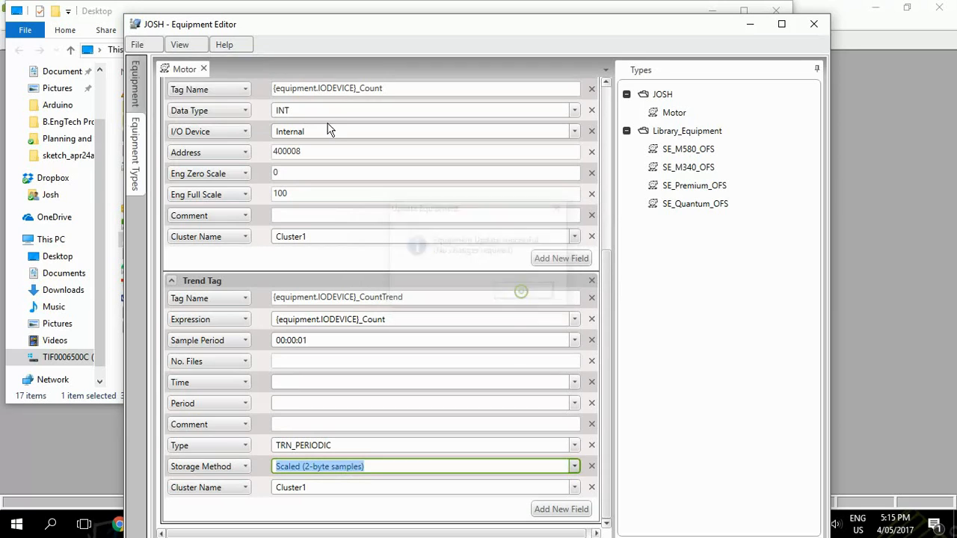
Step: Run the equipment update once more and close its result message
left_click(152, 44)
left_click(166, 63)
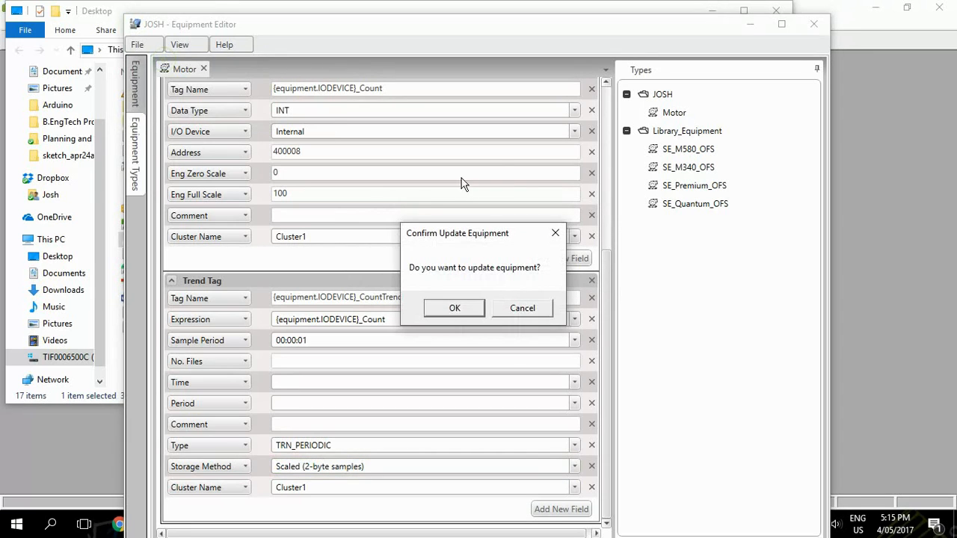
left_click(452, 311)
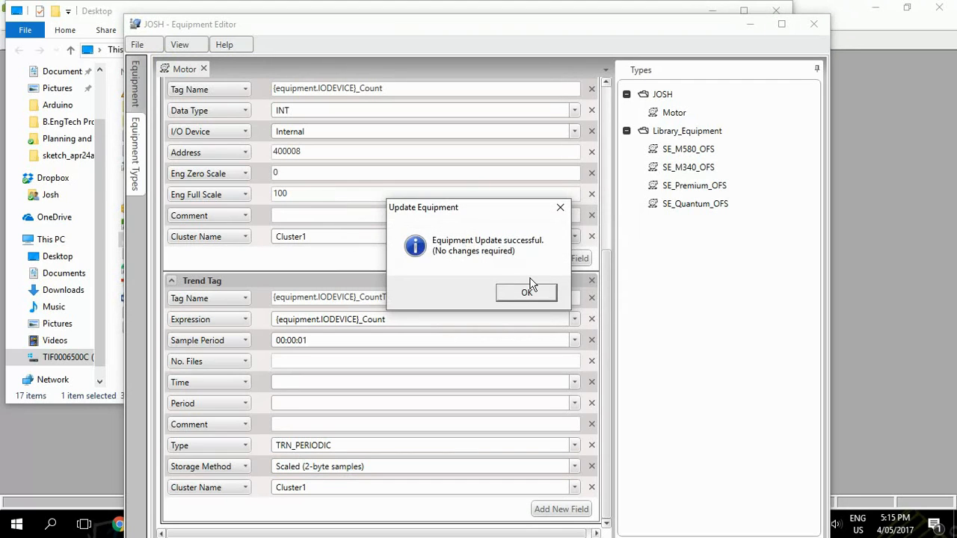
left_click(527, 291)
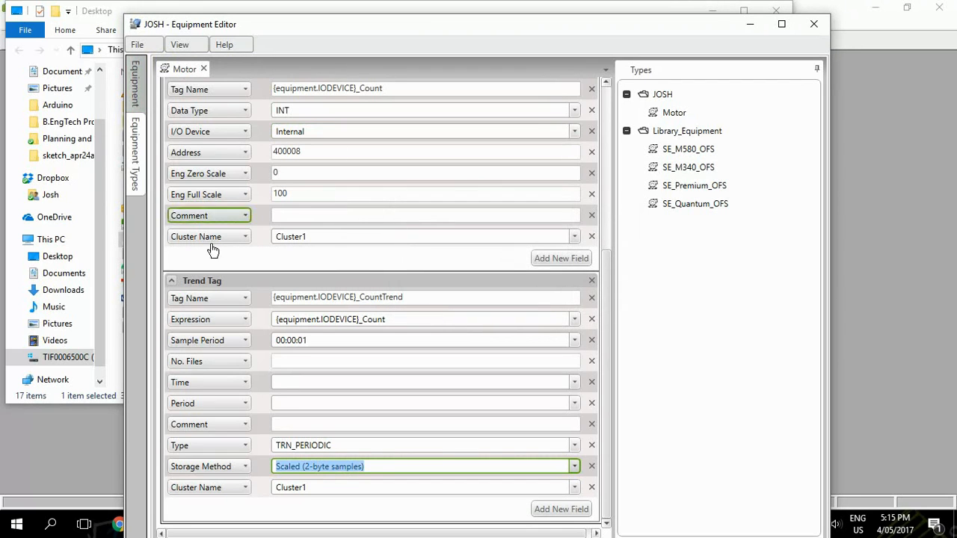
Step: Check the JOSH project's equipment list, then return to the Motor equipment type definition
left_click(136, 84)
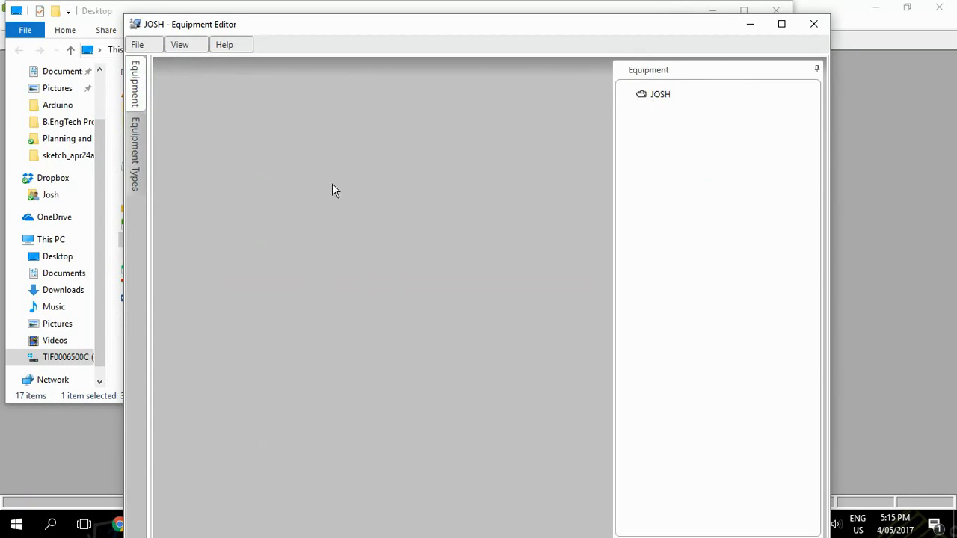
left_click(142, 142)
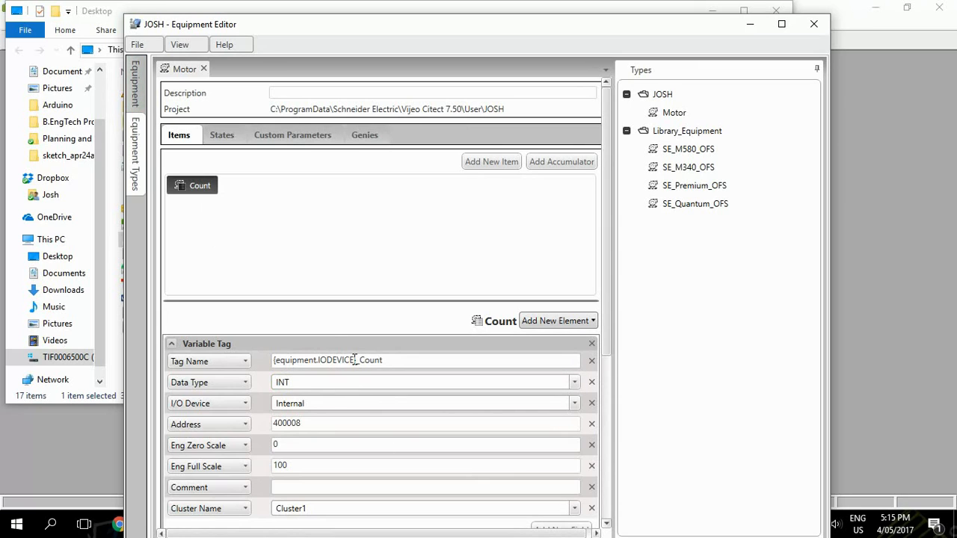
Step: Add a new equipment named Motor of type Motor to the JOSH project
left_click(140, 83)
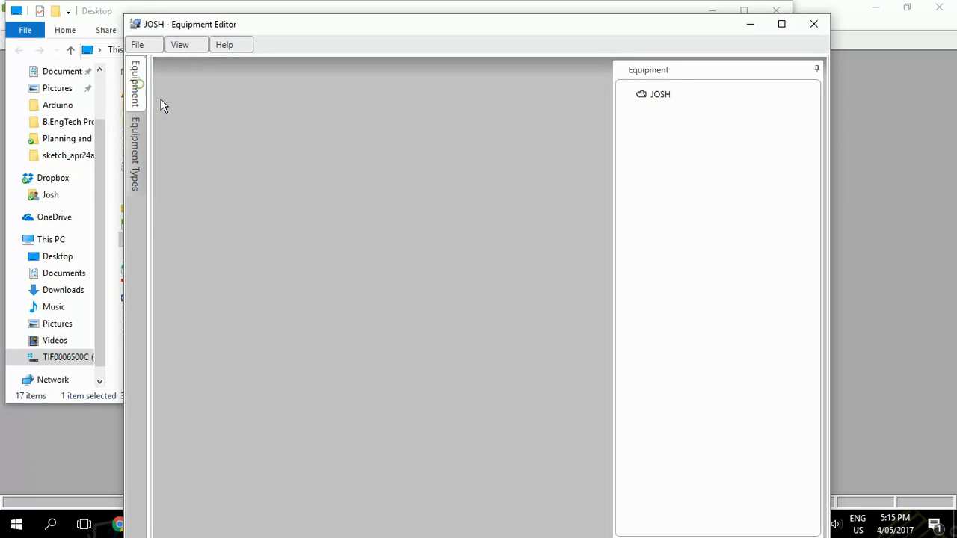
right_click(661, 97)
key("Down")
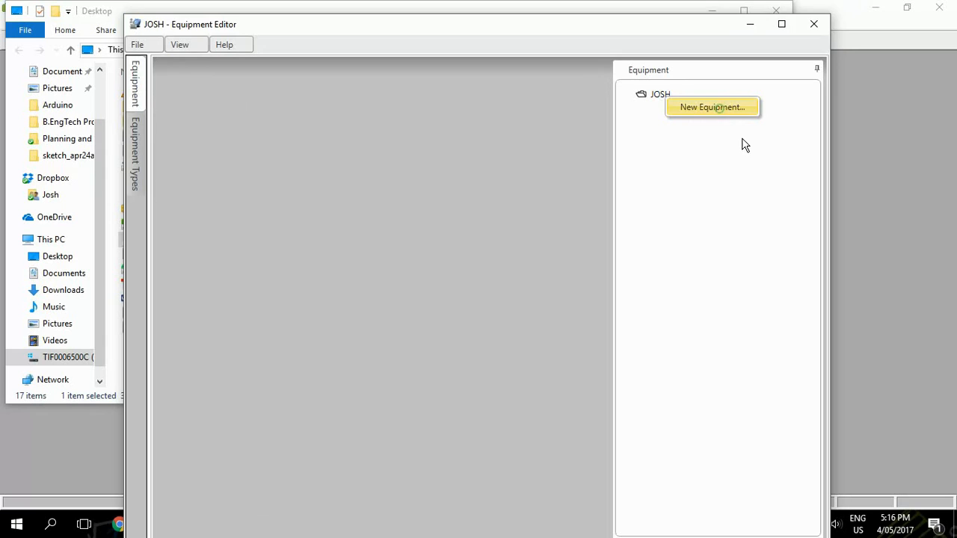
key("Return")
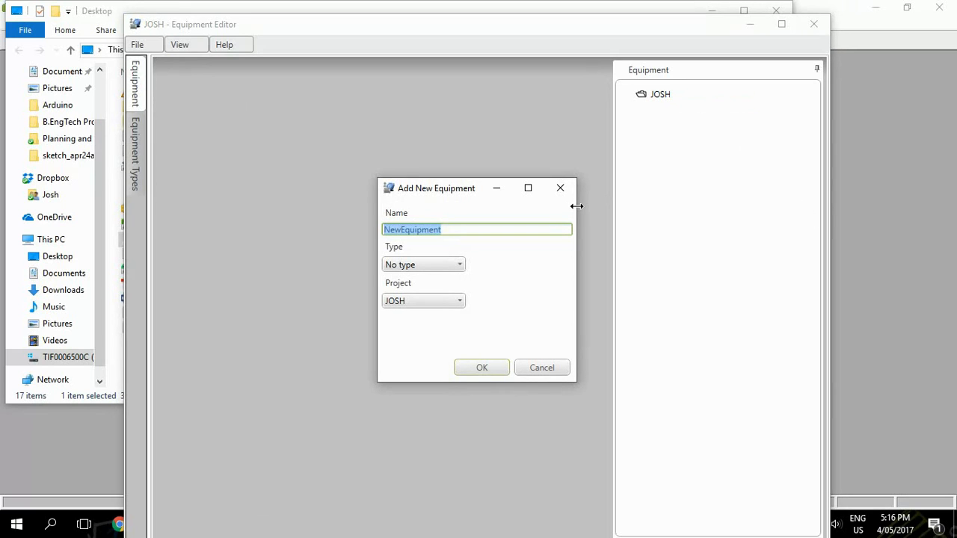
type("Mo")
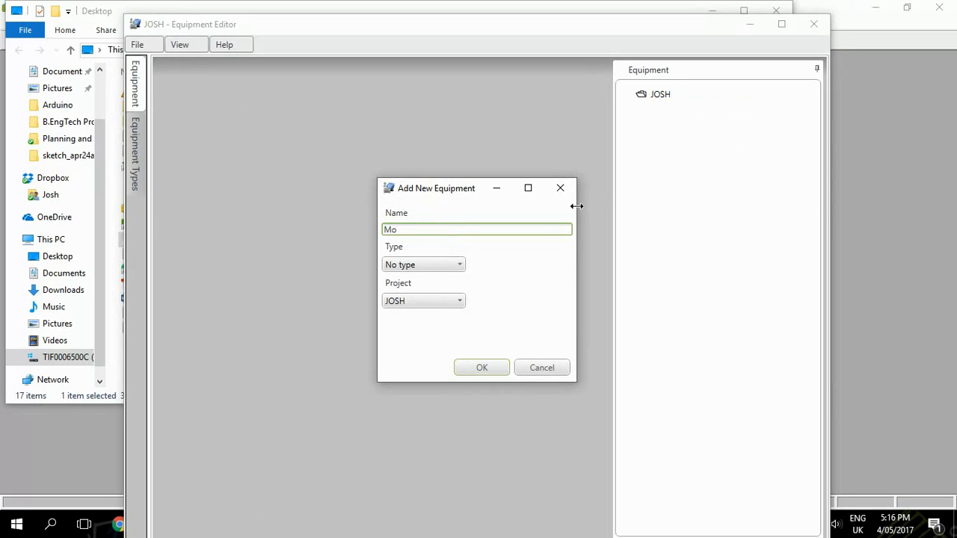
left_click(413, 262)
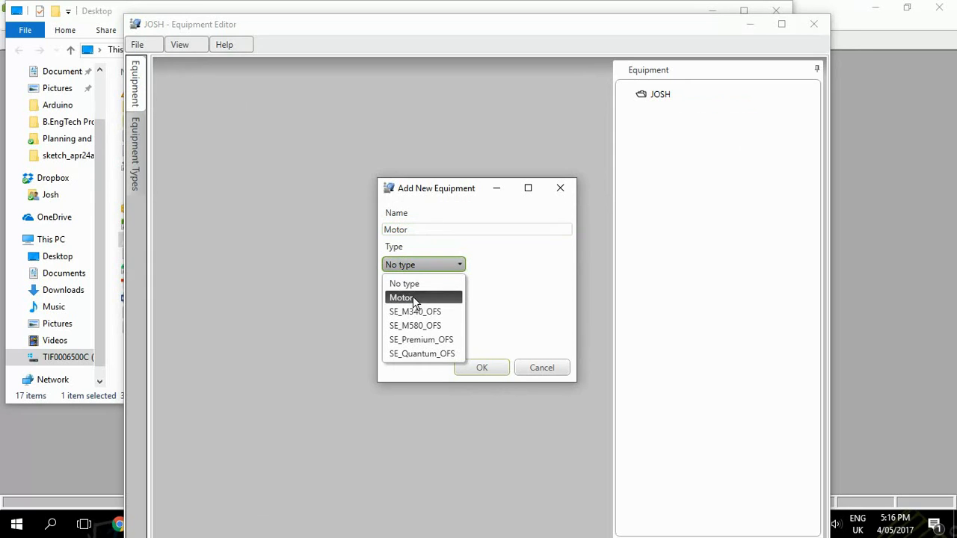
left_click(413, 298)
left_click(420, 267)
left_click(422, 297)
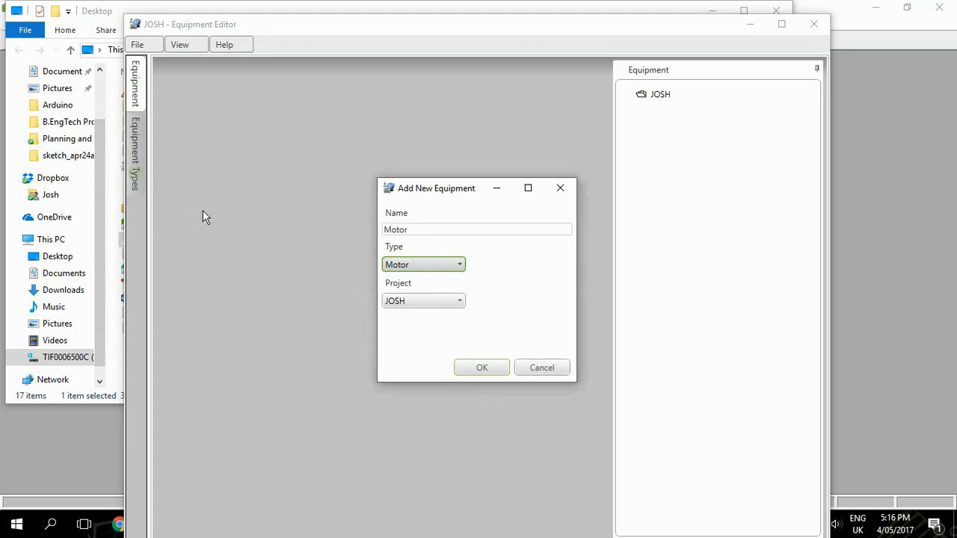
key("Return")
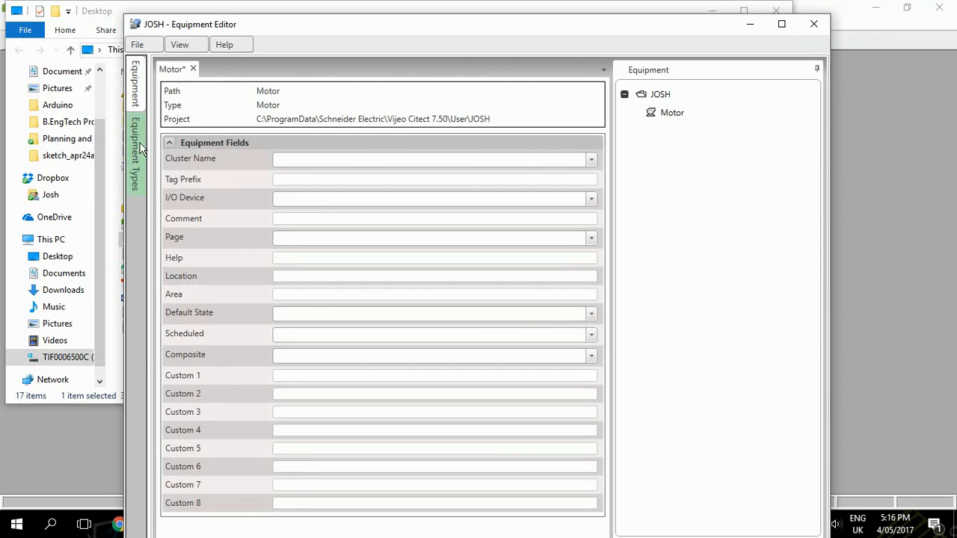
Step: Set the Motor equipment's cluster name to Cluster1 and its tag prefix to Motor
left_click(140, 149)
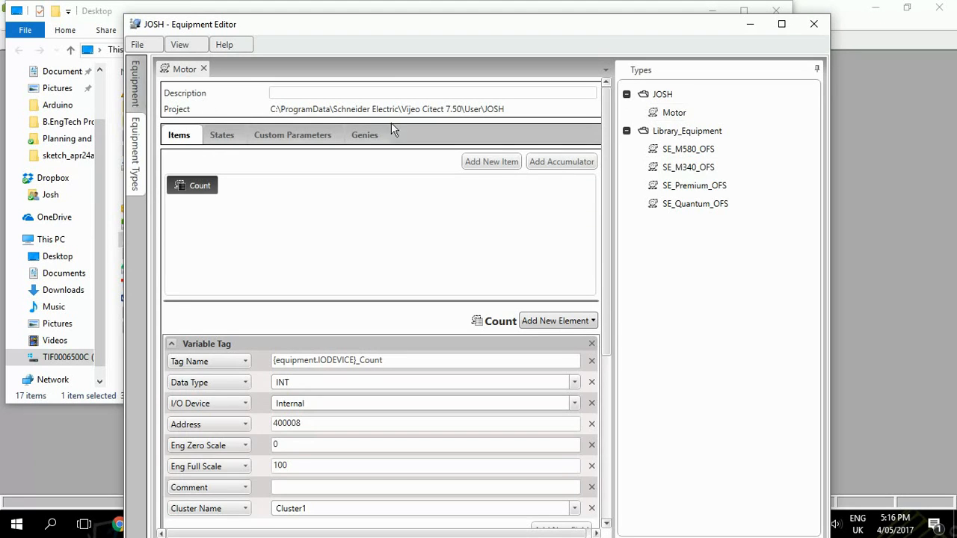
left_click(137, 93)
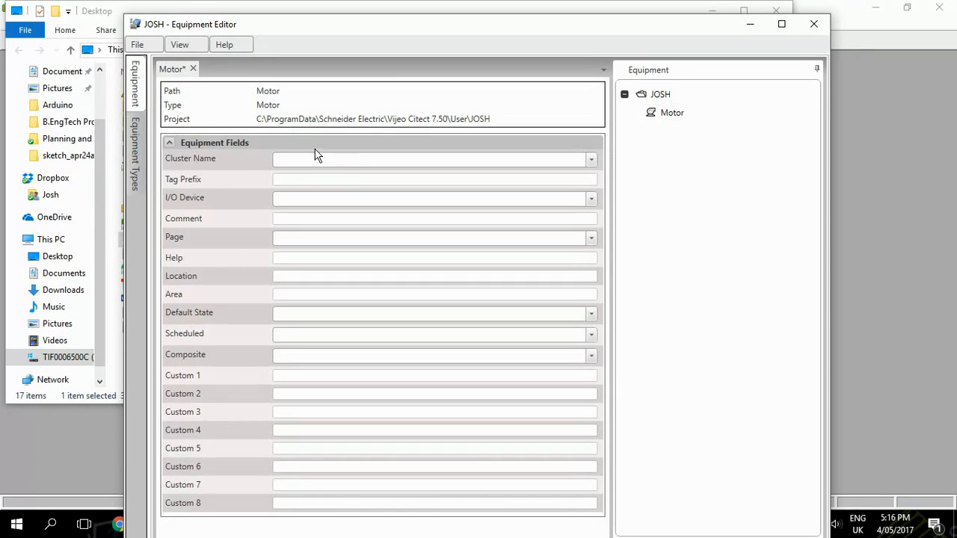
left_click(479, 163)
left_click(420, 180)
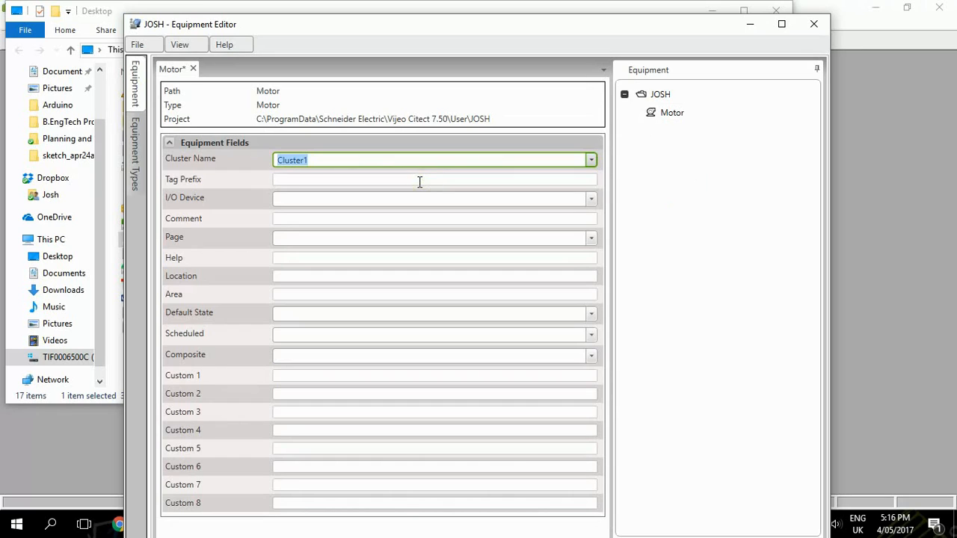
left_click(423, 178)
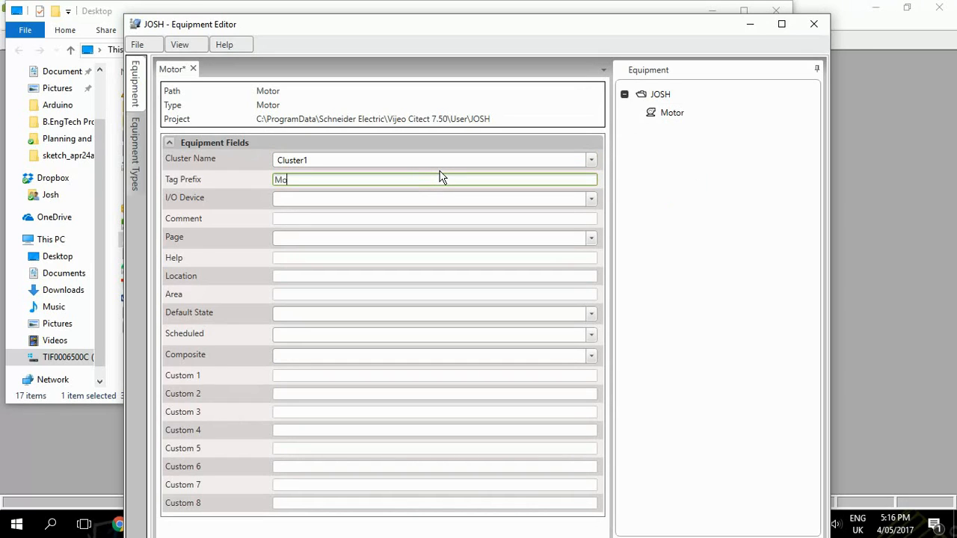
type("Motor")
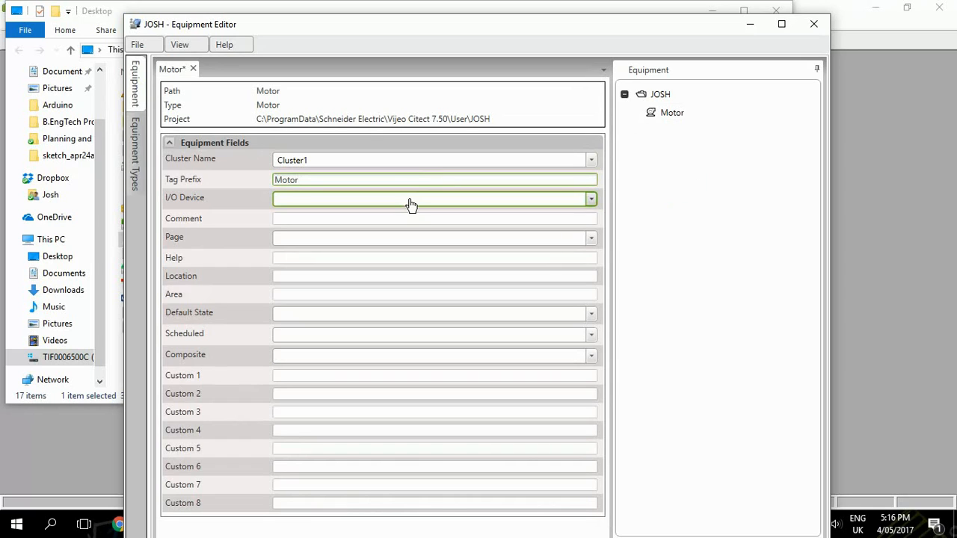
Step: Assign the Internal I/O device to the Motor equipment
left_click(407, 198)
left_click(322, 213)
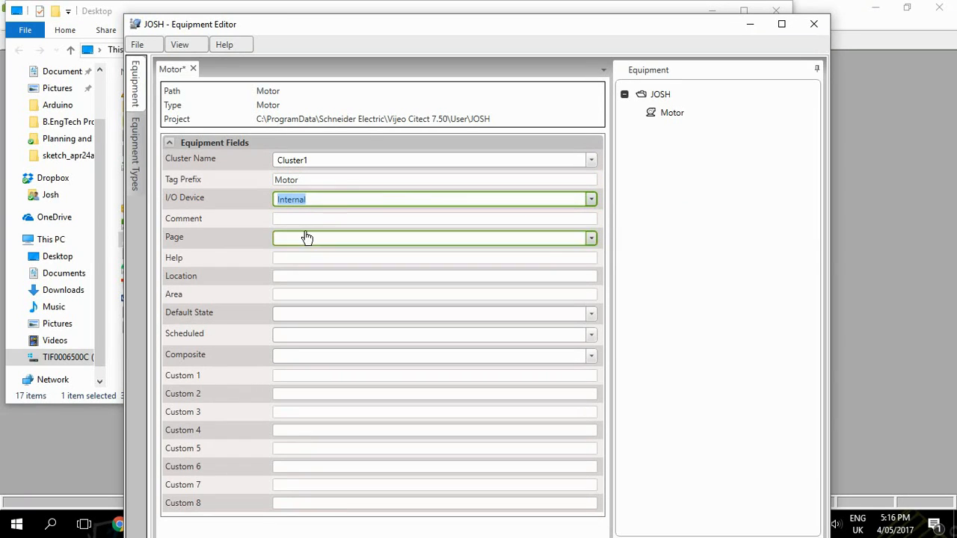
left_click(317, 219)
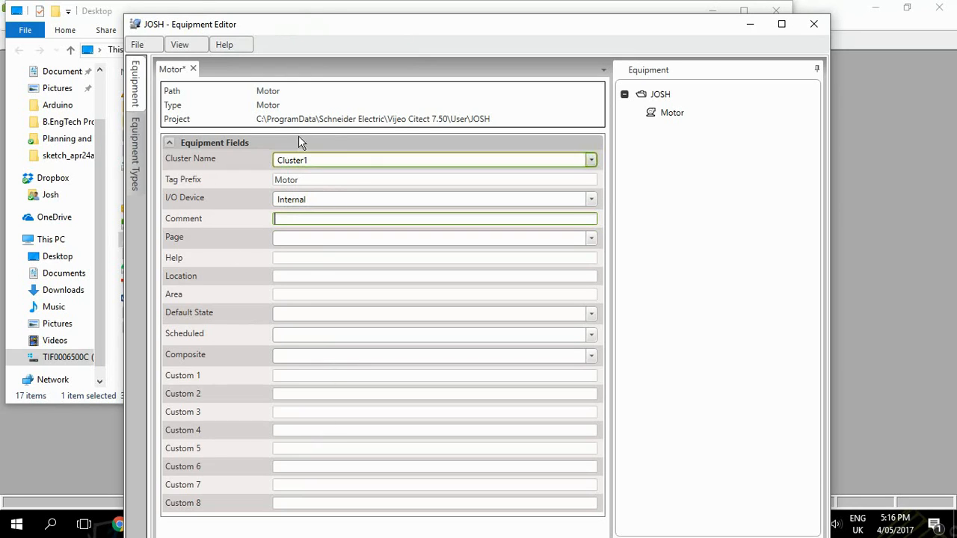
left_click(306, 199)
left_click(320, 202)
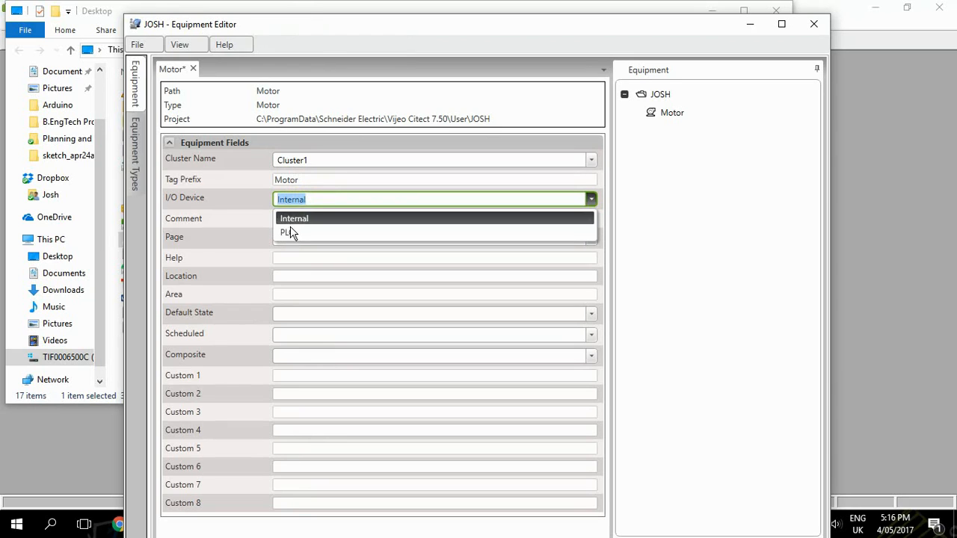
left_click(294, 218)
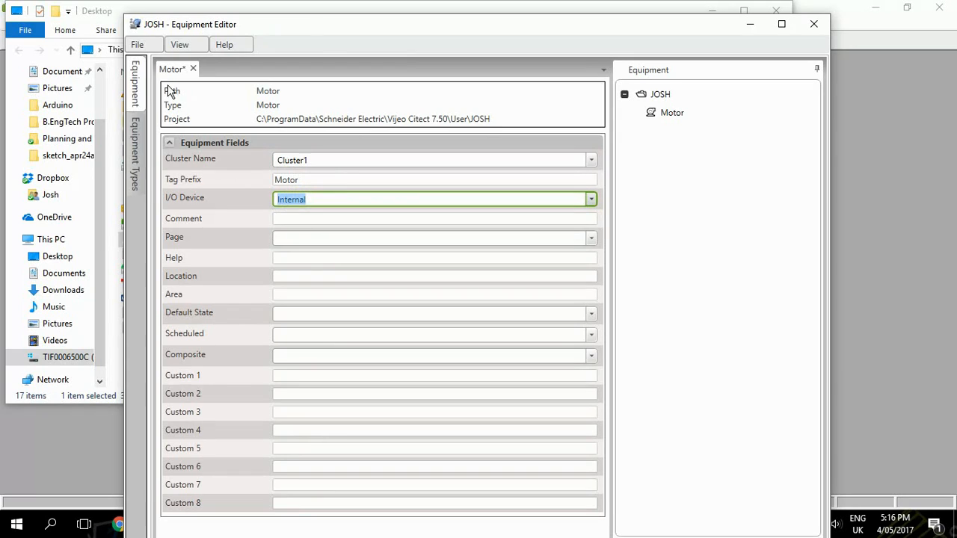
Step: Save all equipment changes, update the equipment with confirmation, and close the Equipment Editor
left_click(140, 46)
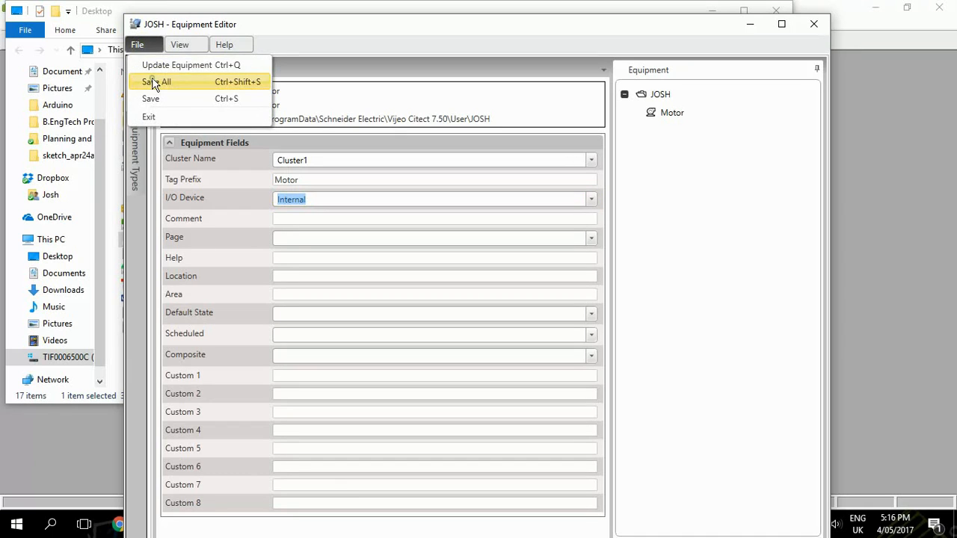
left_click(154, 82)
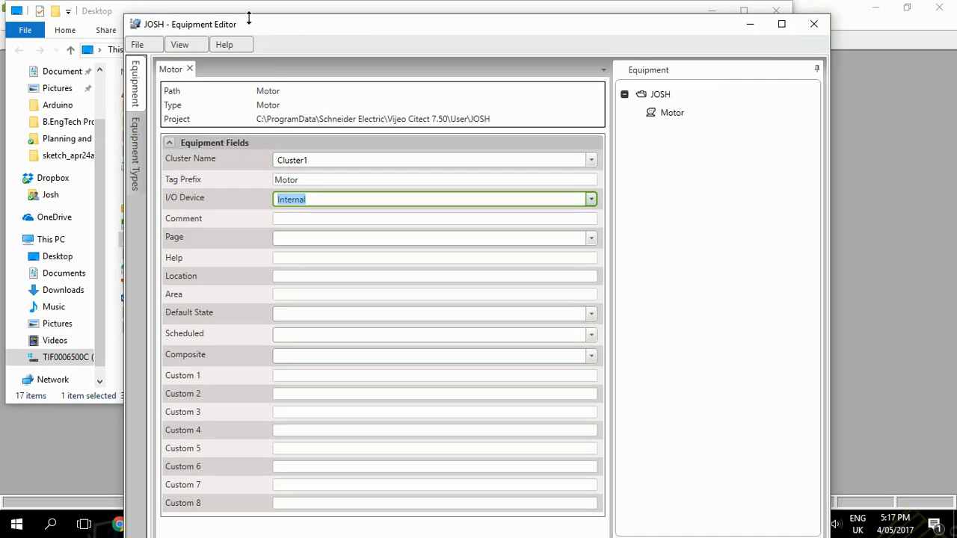
left_click(142, 45)
left_click(150, 66)
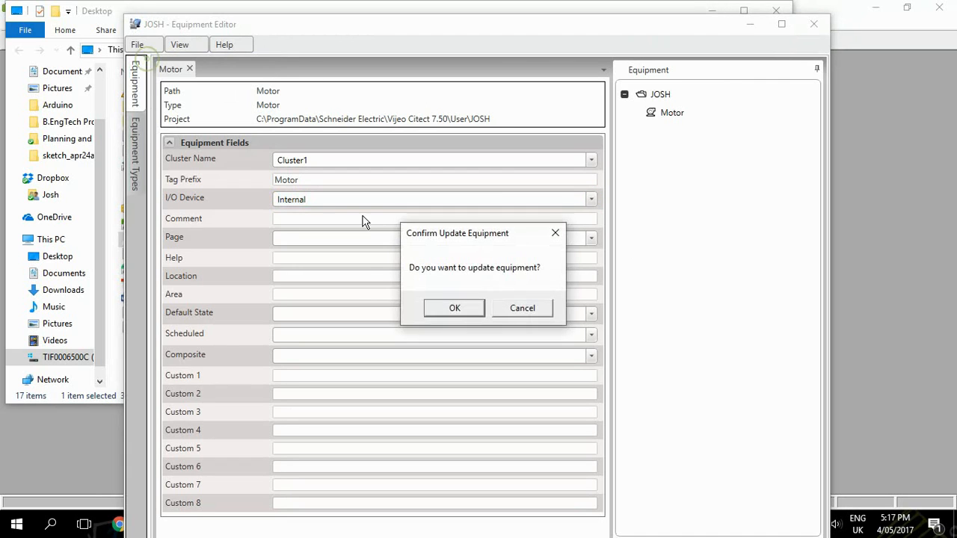
left_click(429, 304)
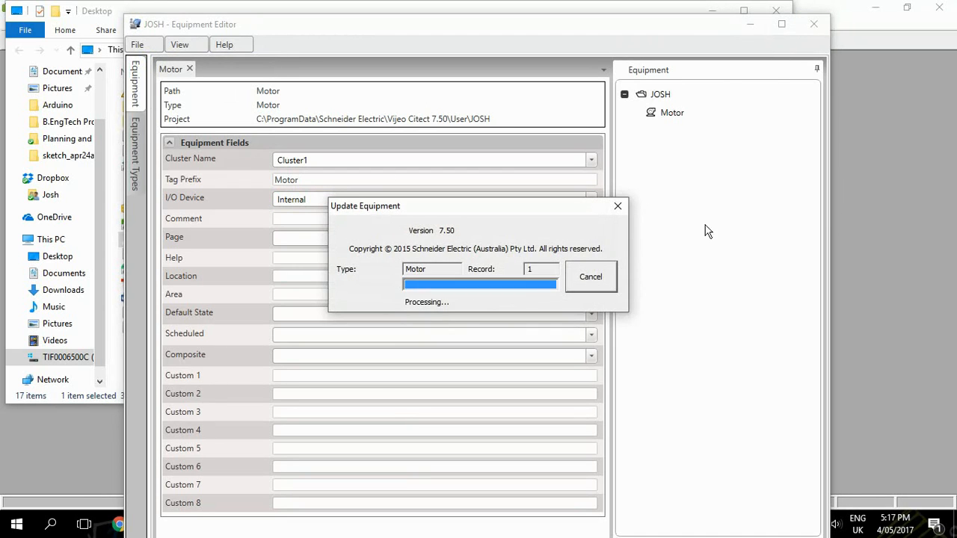
left_click(527, 292)
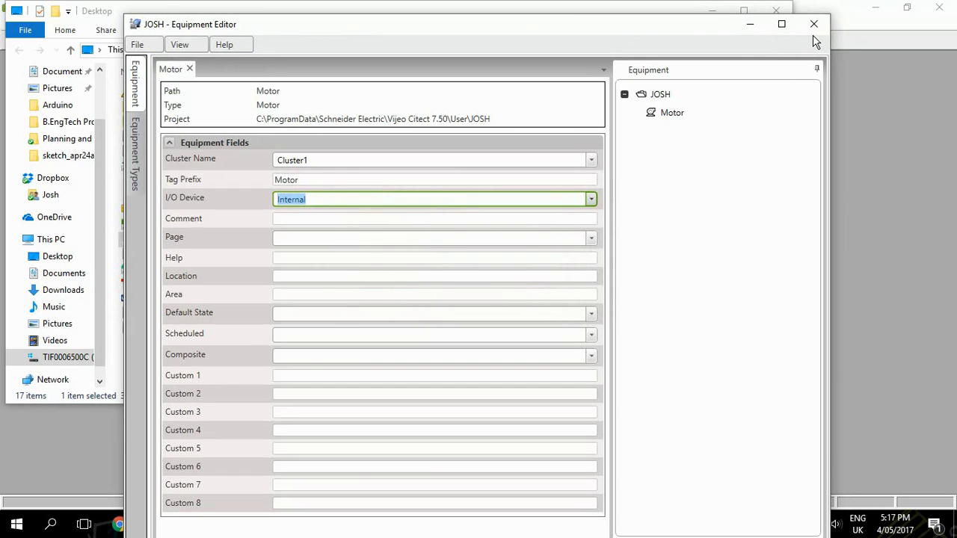
left_click(815, 25)
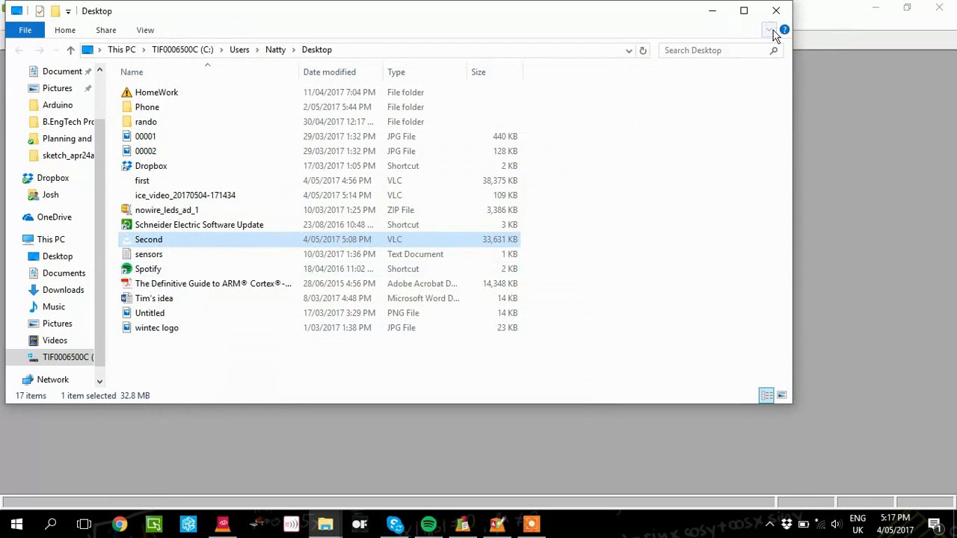
Step: Close and relaunch Citect Explorer, minimizing the file windows that cover the screen
left_click(712, 11)
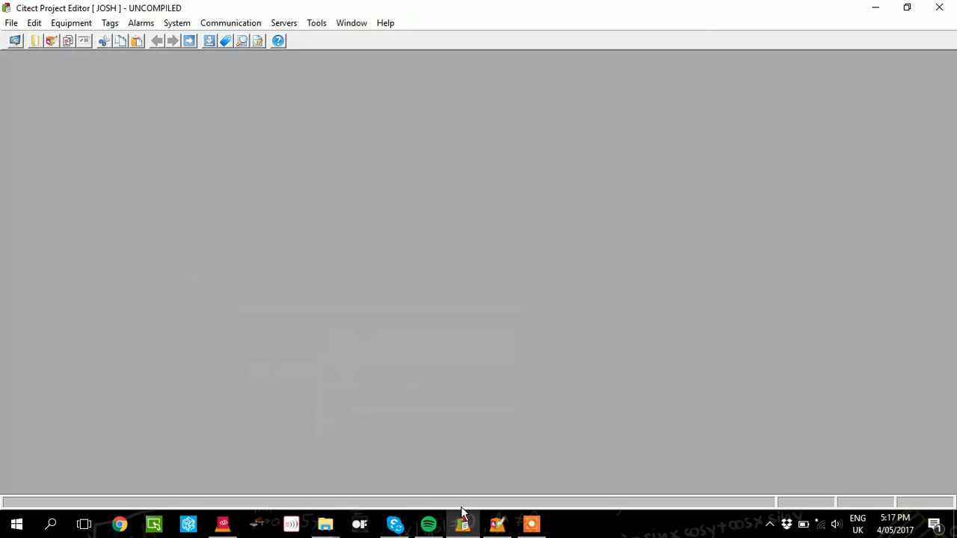
left_click(222, 524)
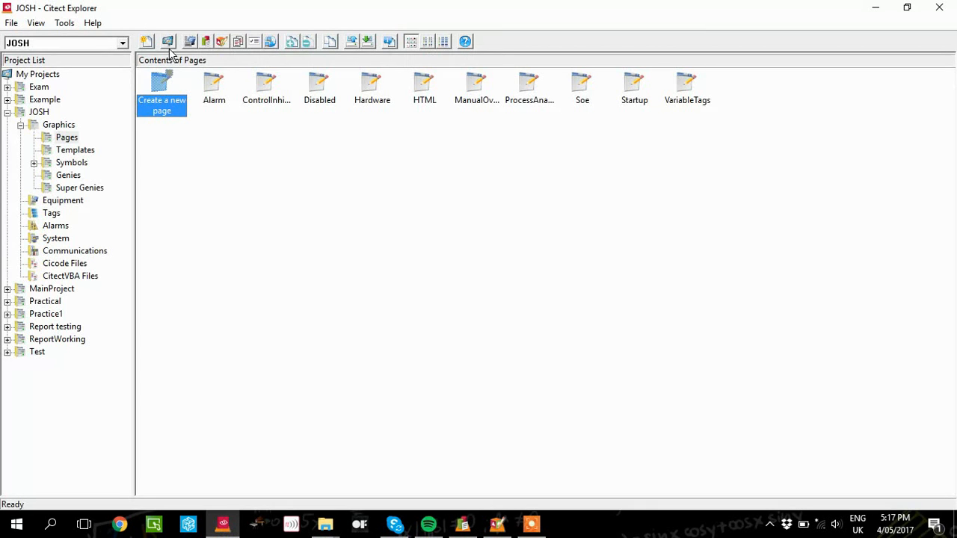
left_click(939, 8)
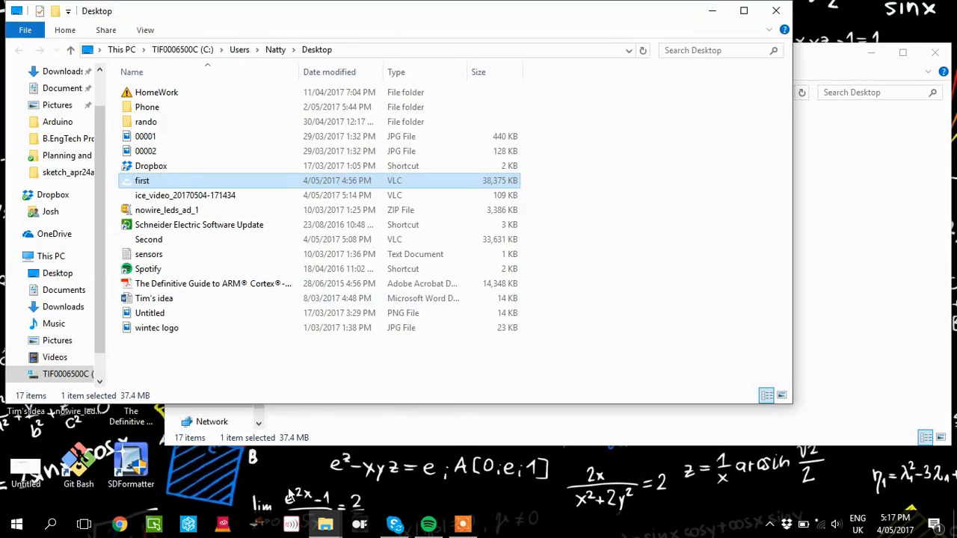
left_click(222, 528)
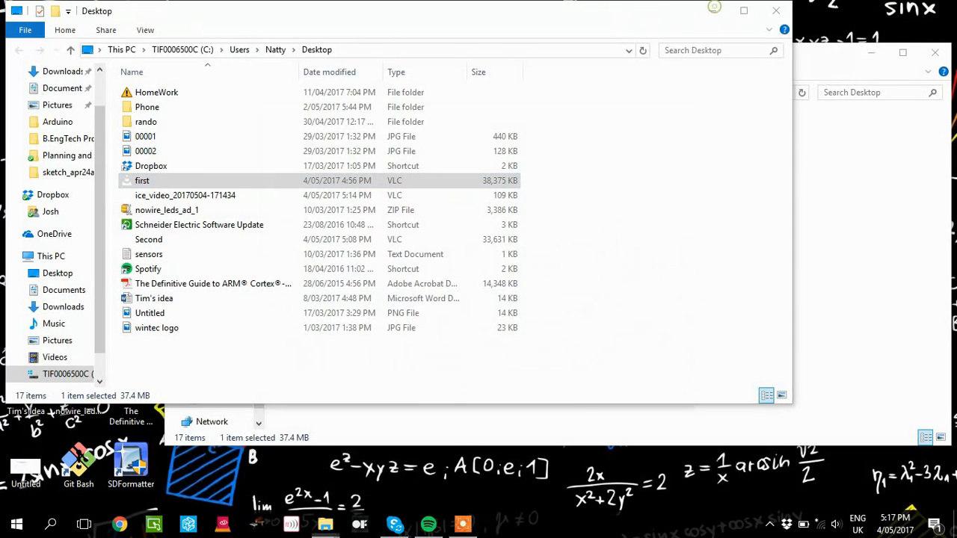
left_click(711, 11)
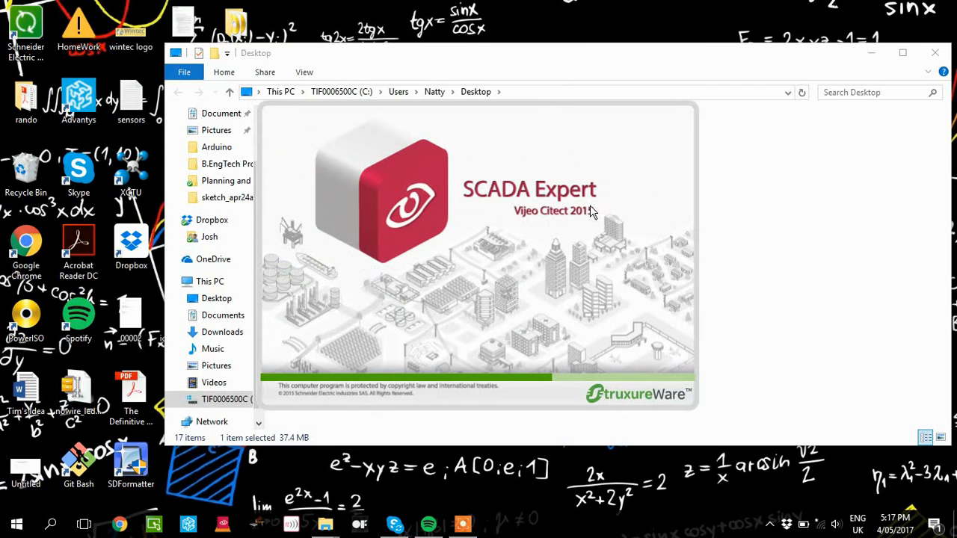
left_click(871, 52)
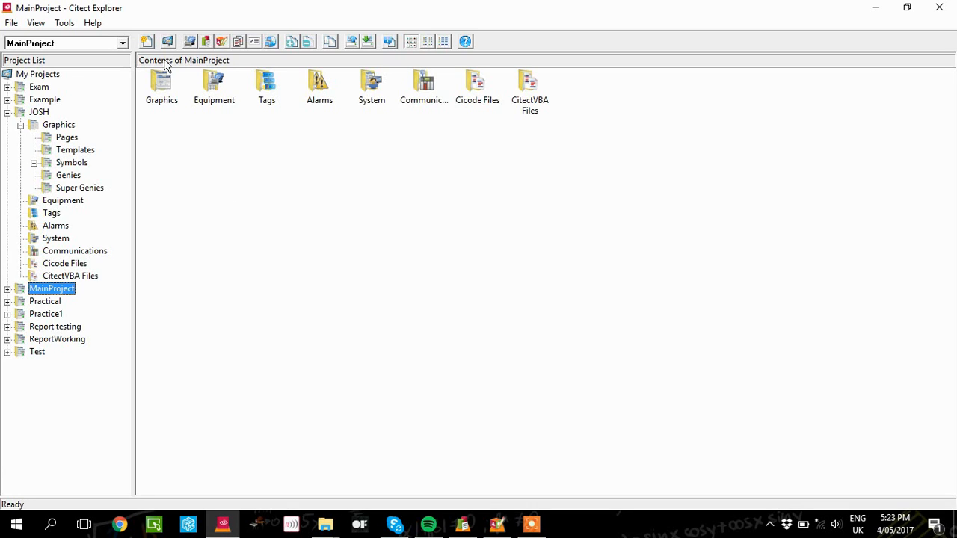
double_click(165, 78)
double_click(161, 83)
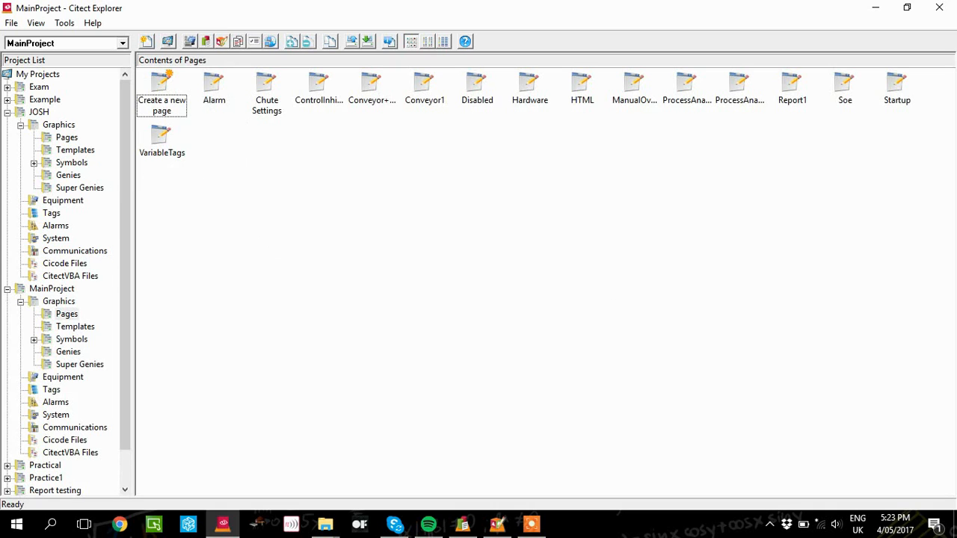
left_click(7, 112)
left_click(7, 125)
Step: Open the GUI graphics page of the JOSH project for editing
left_click(36, 112)
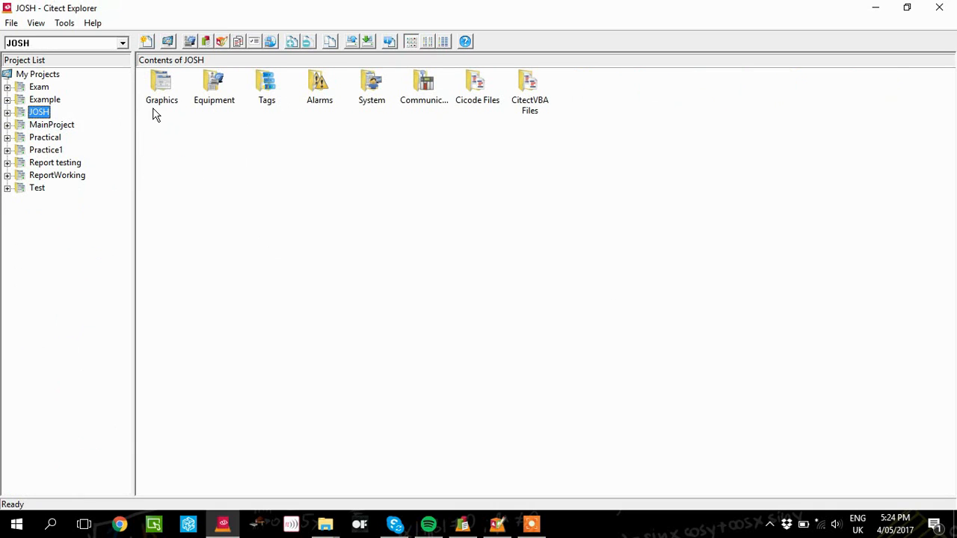
double_click(169, 83)
double_click(160, 80)
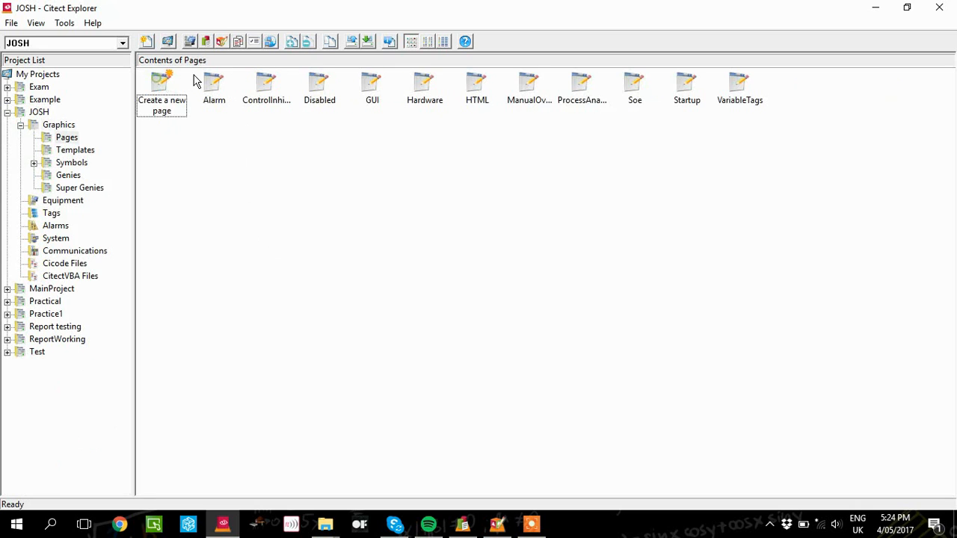
double_click(372, 83)
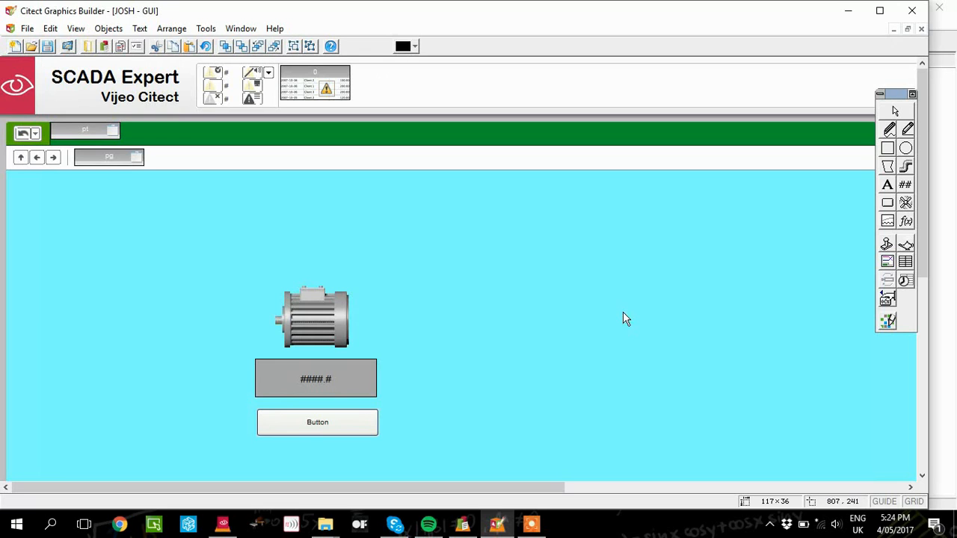
Step: Set the numeric expression of the number display below the motor to the Motor.Count tag
double_click(310, 383)
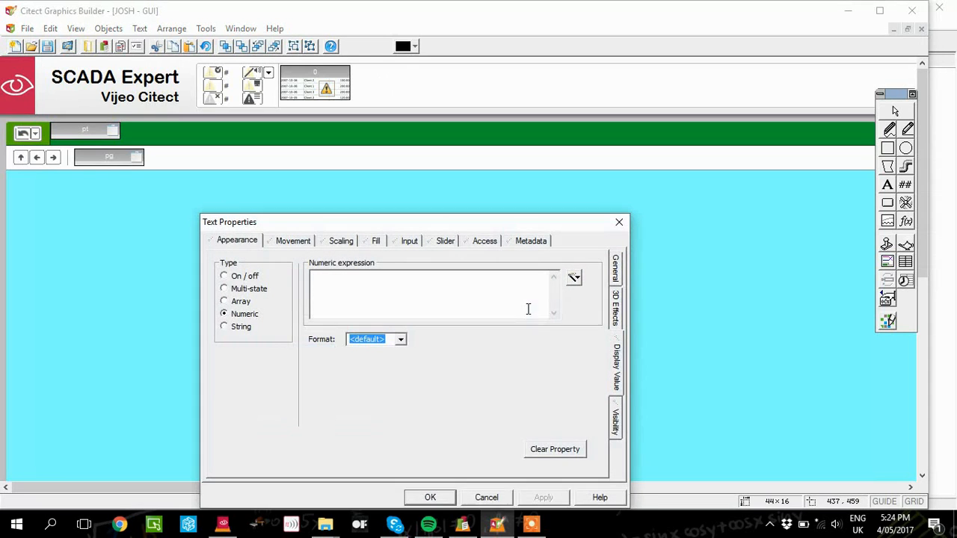
left_click(574, 277)
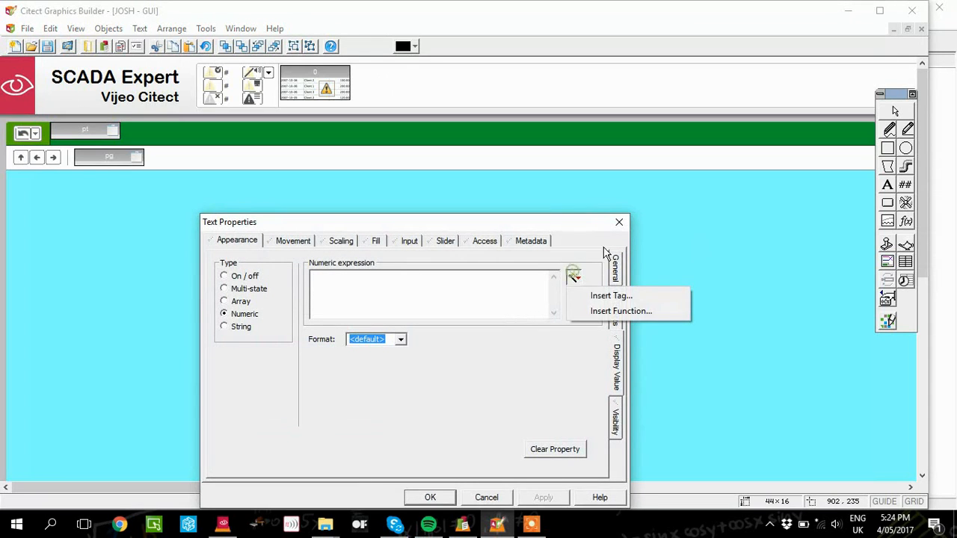
left_click(606, 296)
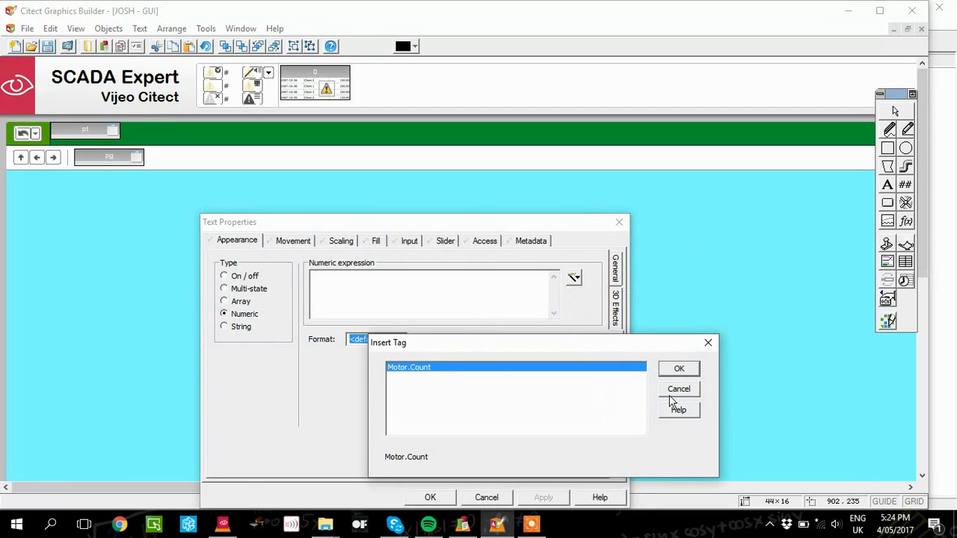
left_click(680, 369)
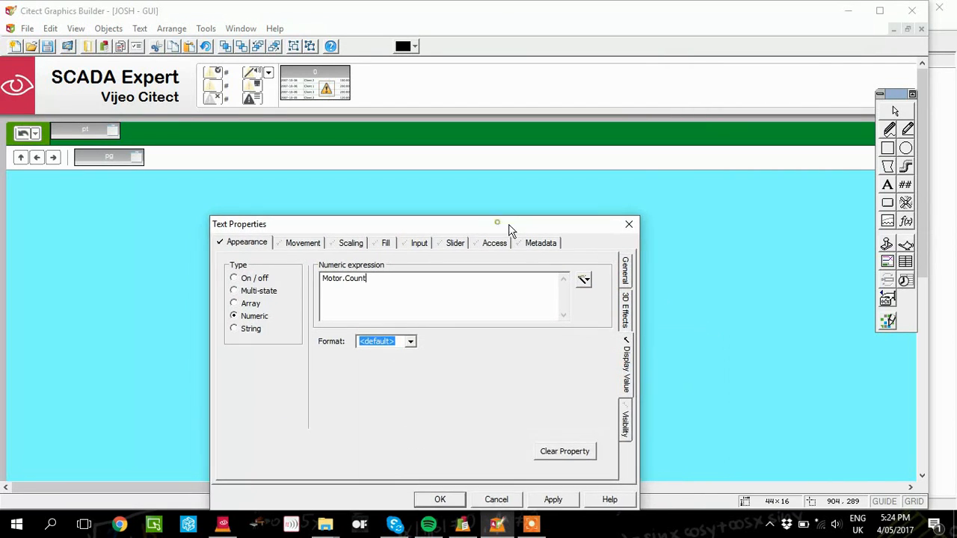
left_click_drag(509, 225, 545, 231)
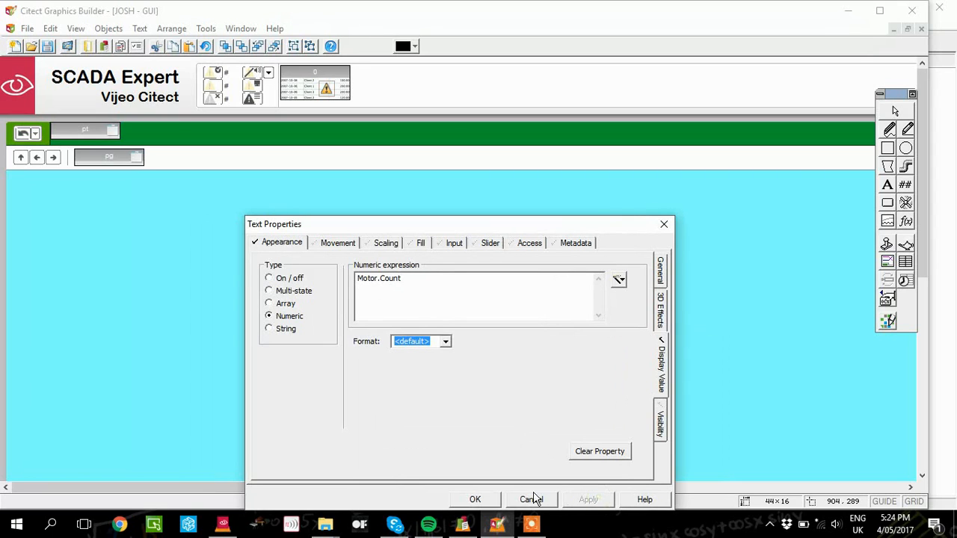
left_click(484, 498)
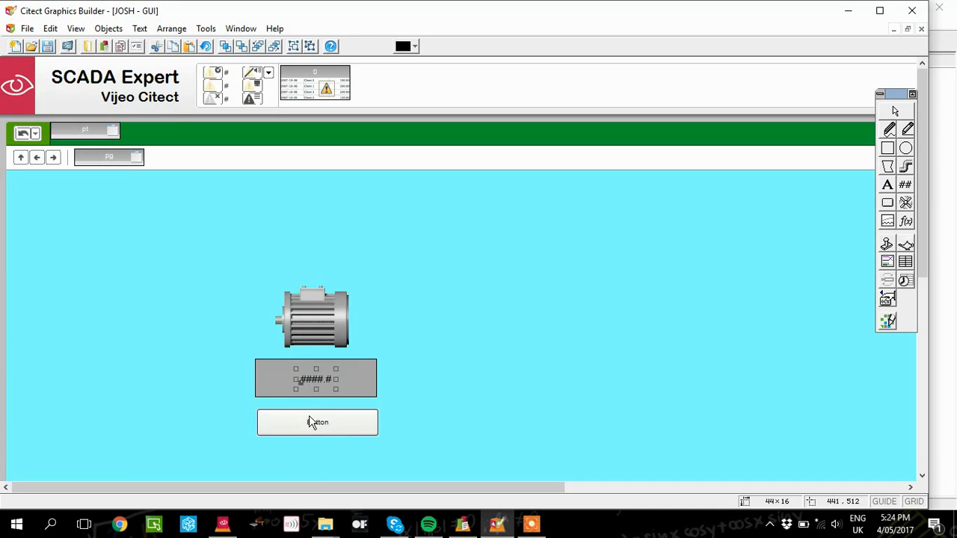
Step: Enable the button's Down action and insert the Motor.Count tag into its Down command
double_click(336, 423)
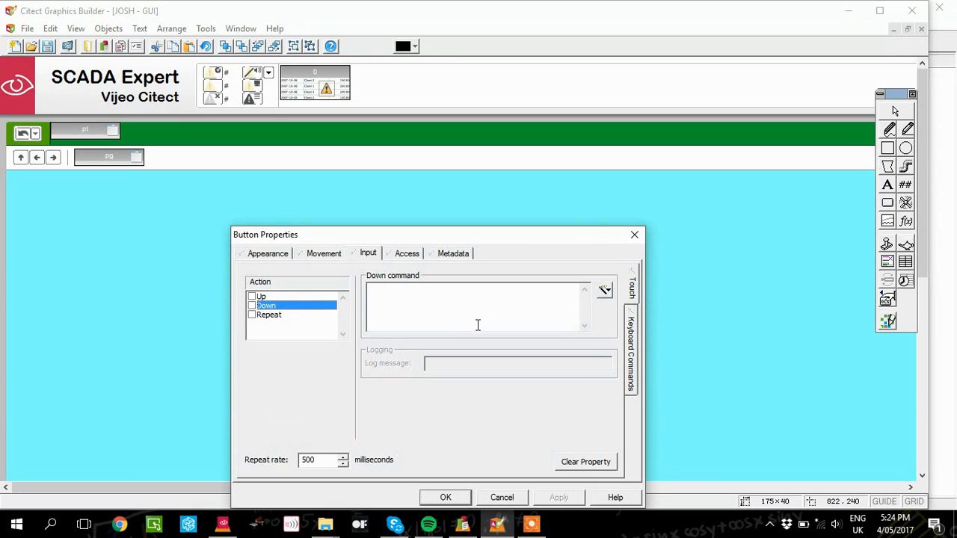
left_click(252, 306)
left_click(605, 291)
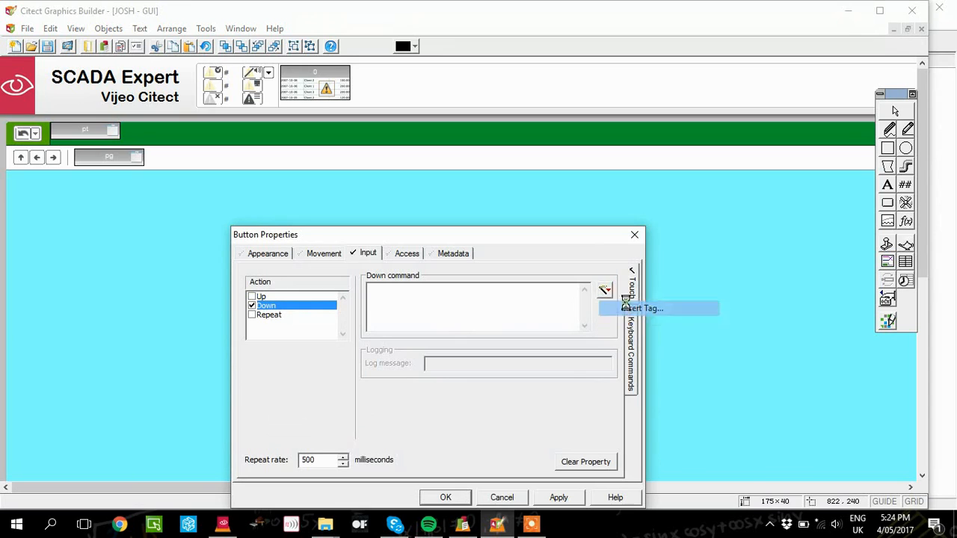
left_click(632, 308)
left_click(711, 382)
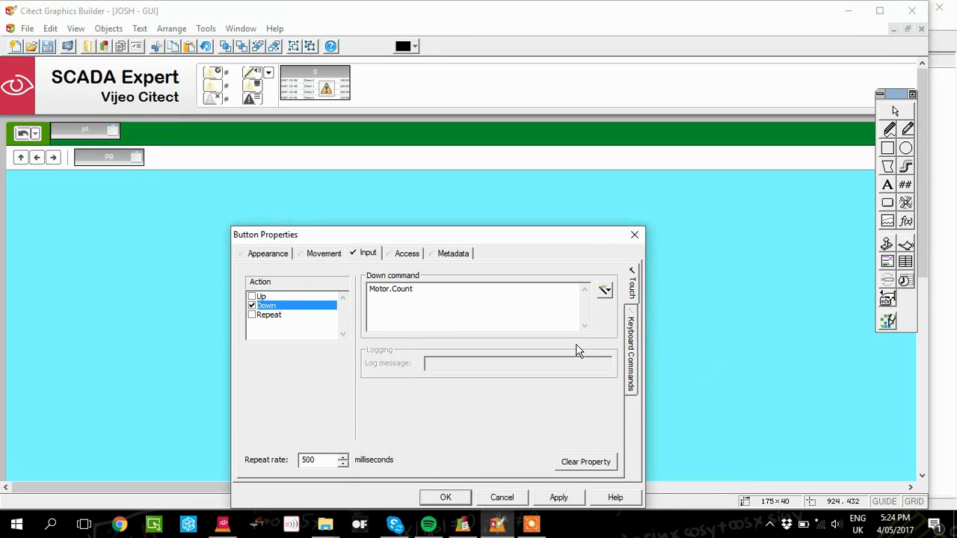
Step: Complete the button's Down command as Motor.Count=FormNumPad("NumPad",Motor.Count,0) and apply it
type("+")
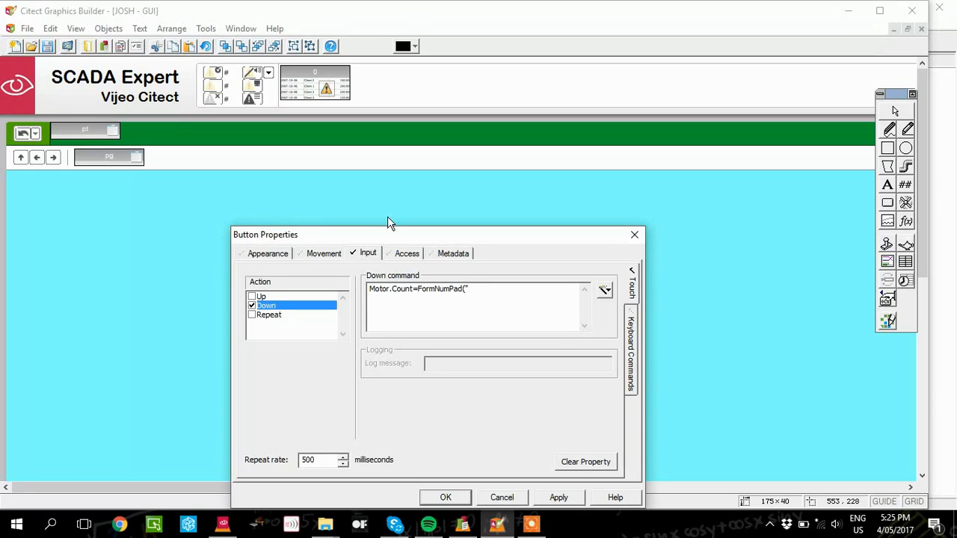
type("Nu")
left_click(604, 290)
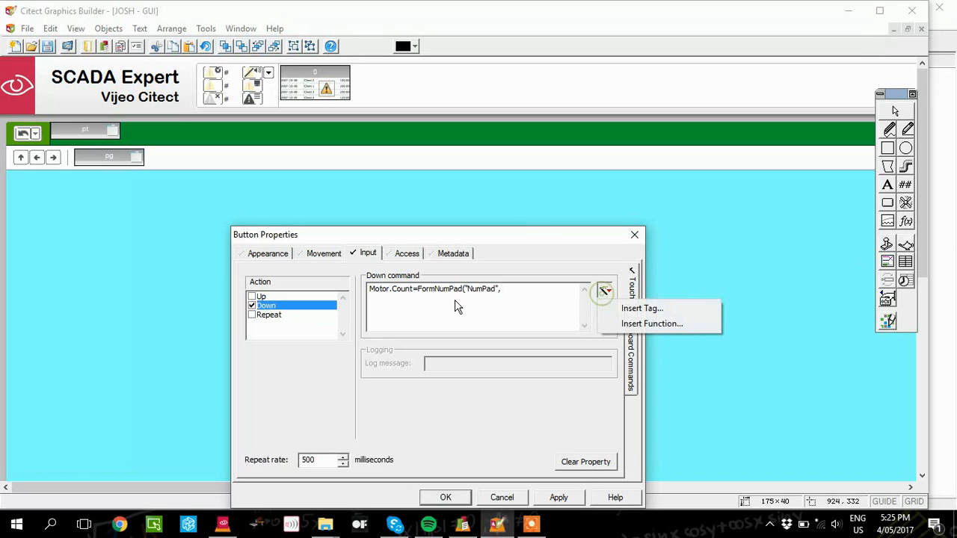
left_click(642, 308)
left_click(714, 380)
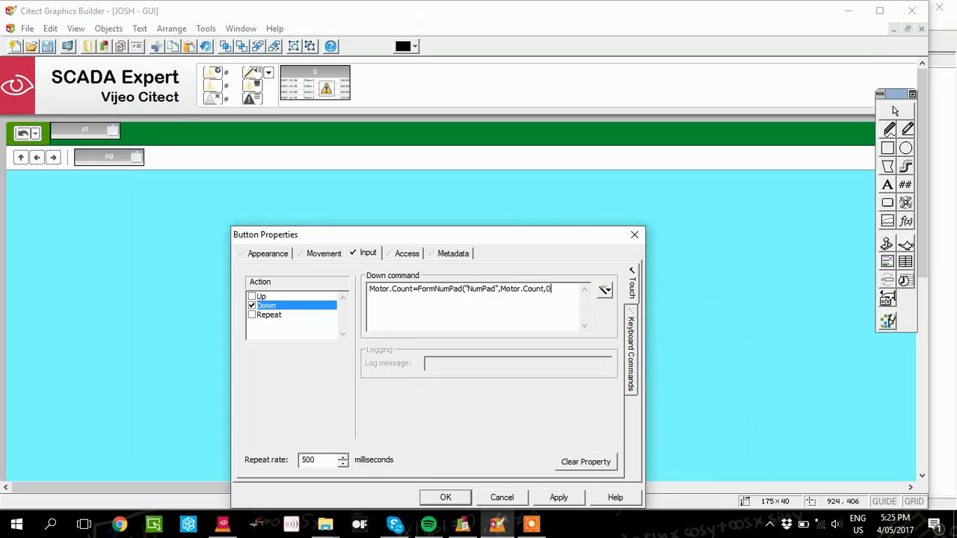
left_click(570, 497)
left_click(442, 497)
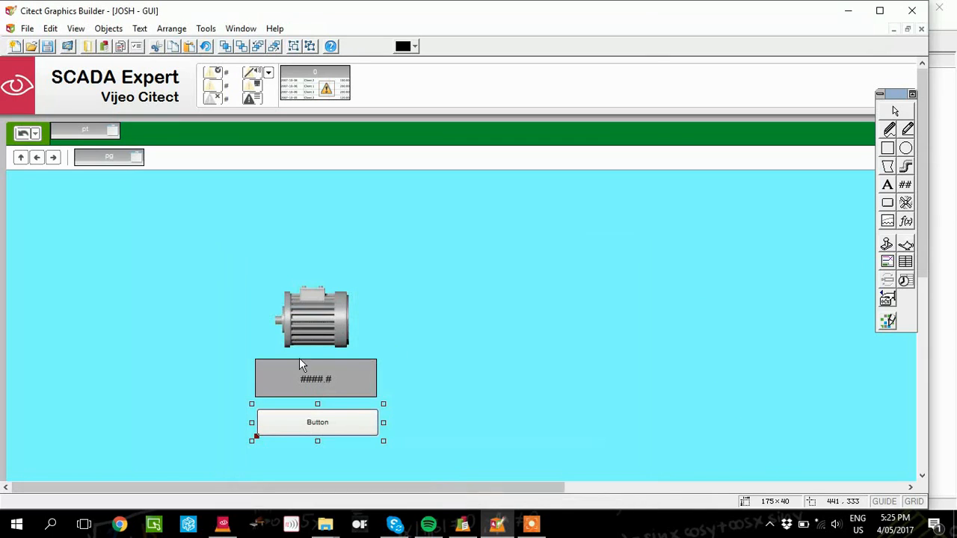
Step: Set the motor symbol to show its ON symbol when Motor.Count>50
double_click(336, 295)
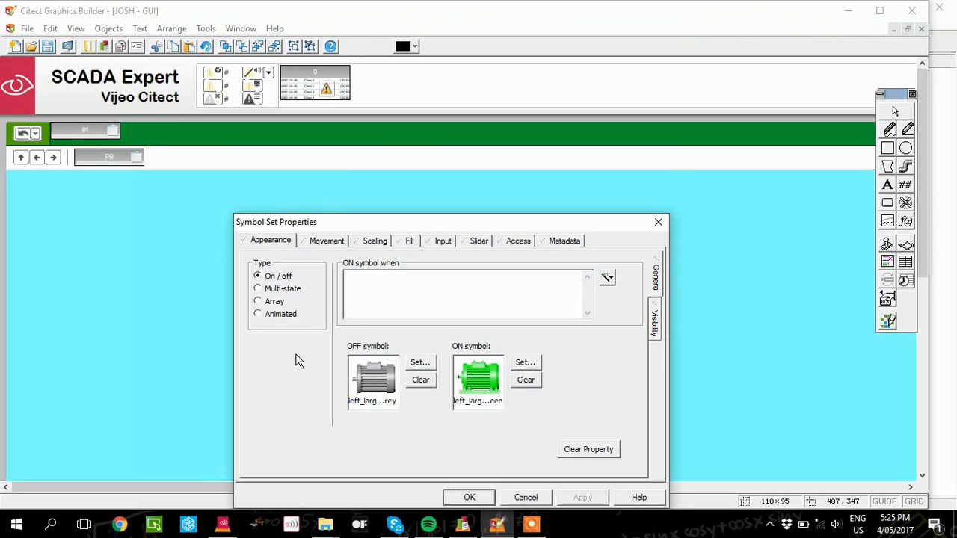
left_click(491, 279)
left_click(607, 278)
left_click(640, 295)
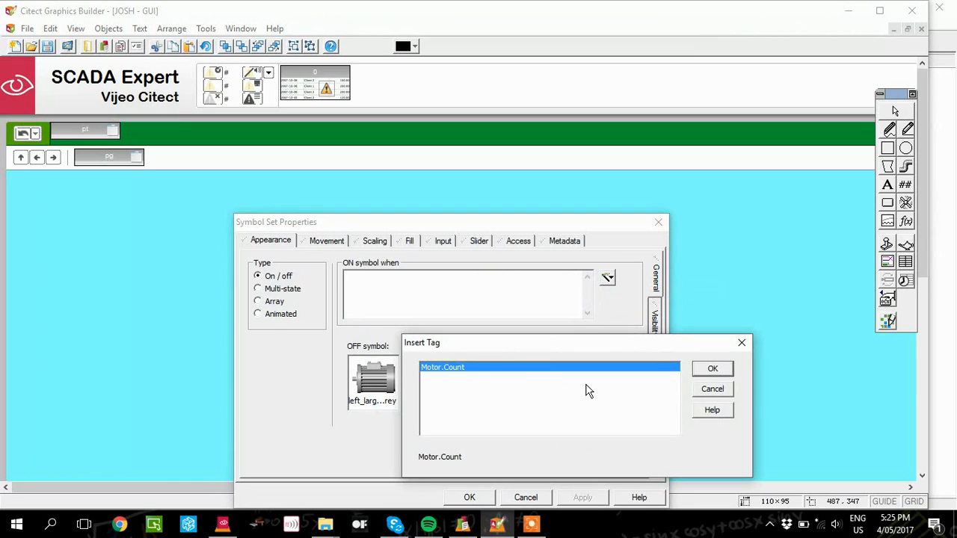
left_click(711, 369)
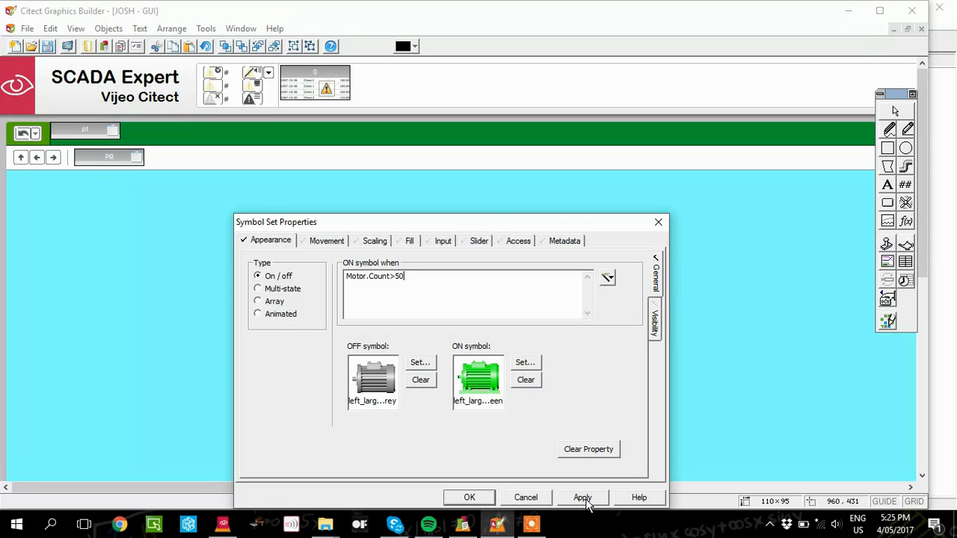
left_click(584, 499)
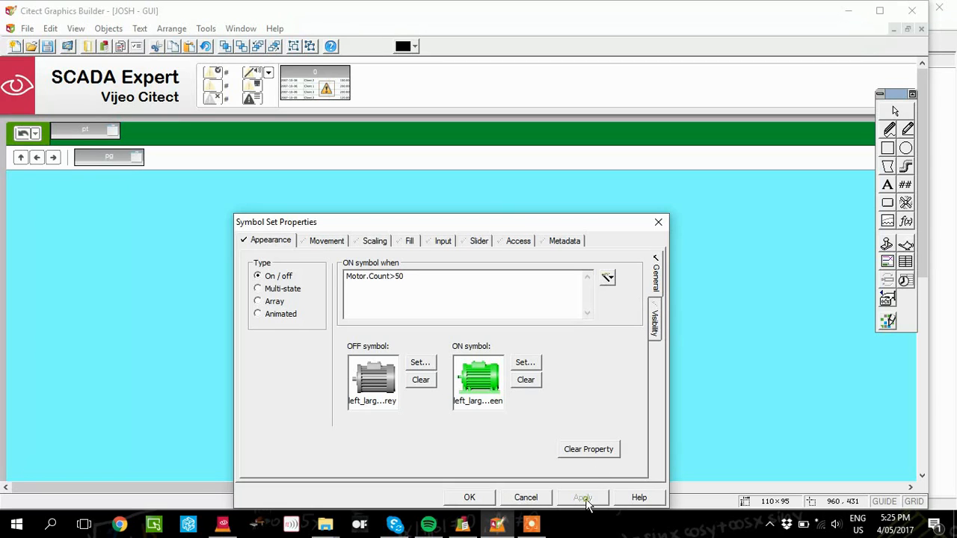
left_click(470, 499)
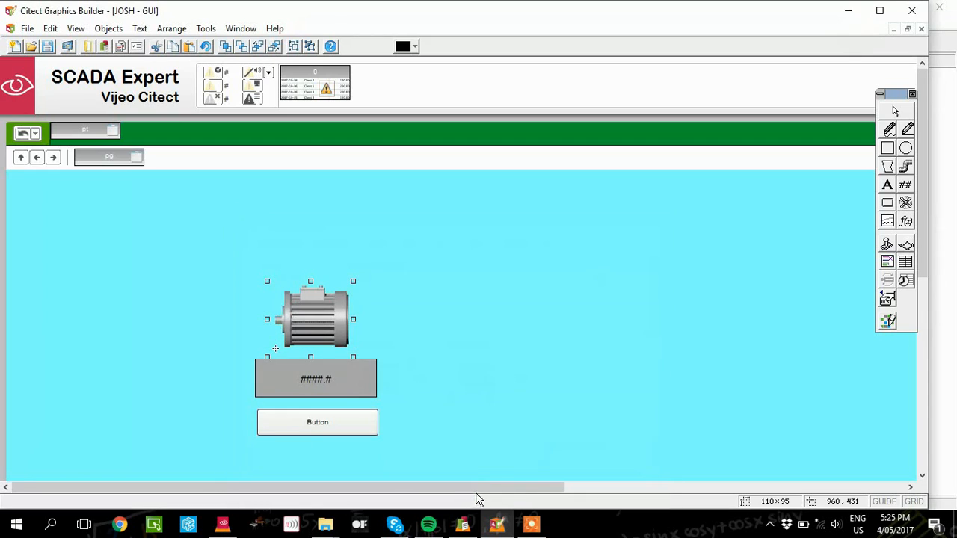
Step: Remove the button's "No privilege restrictions" setting and require privilege level 8
double_click(342, 424)
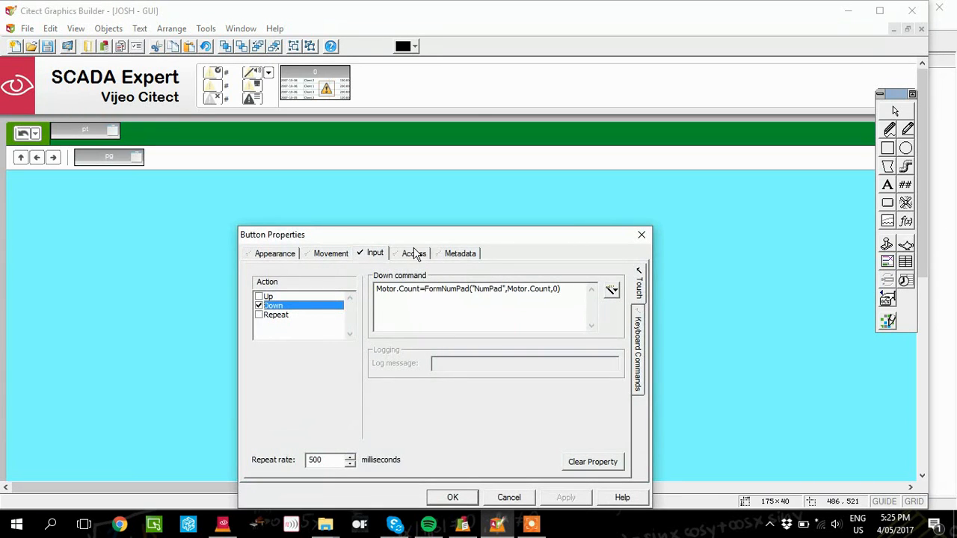
left_click(415, 254)
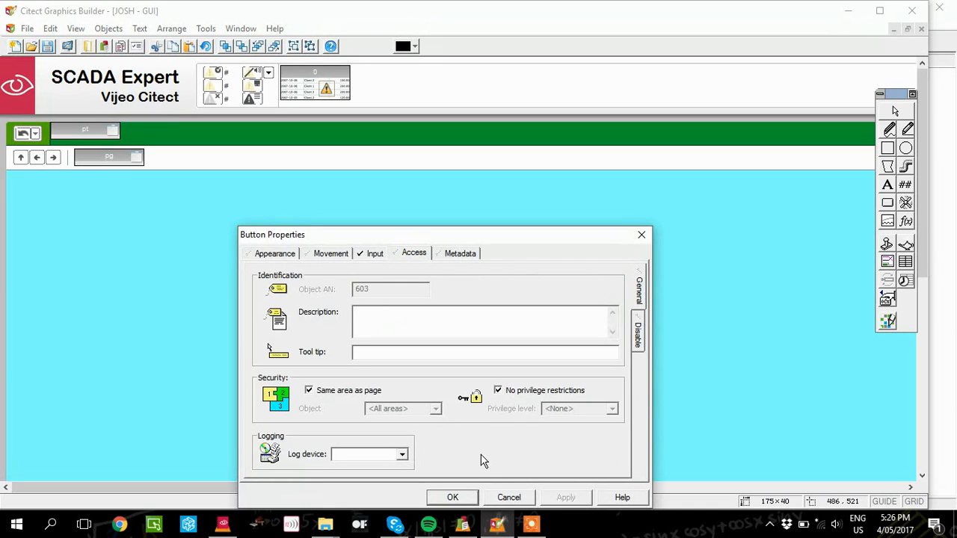
left_click(499, 391)
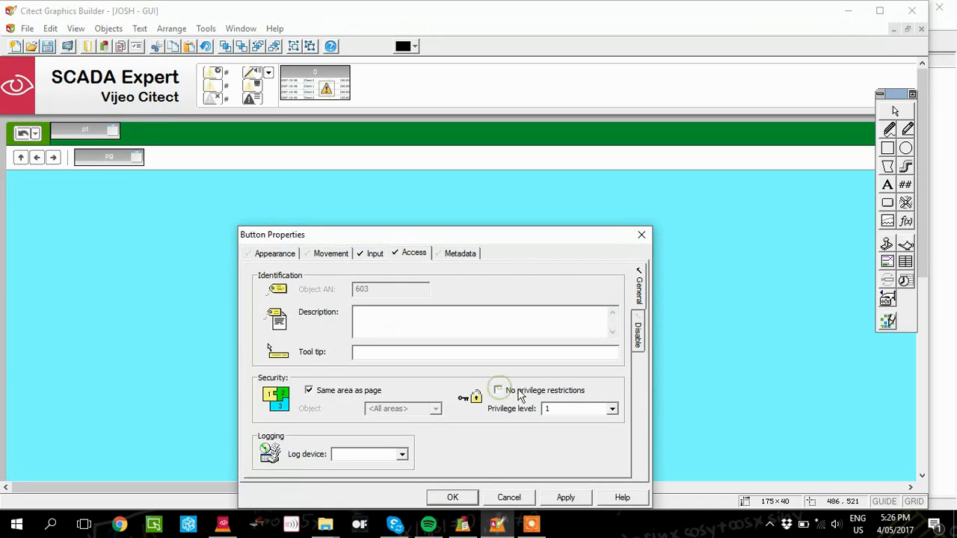
left_click(612, 409)
scroll(580, 451, "down", 1)
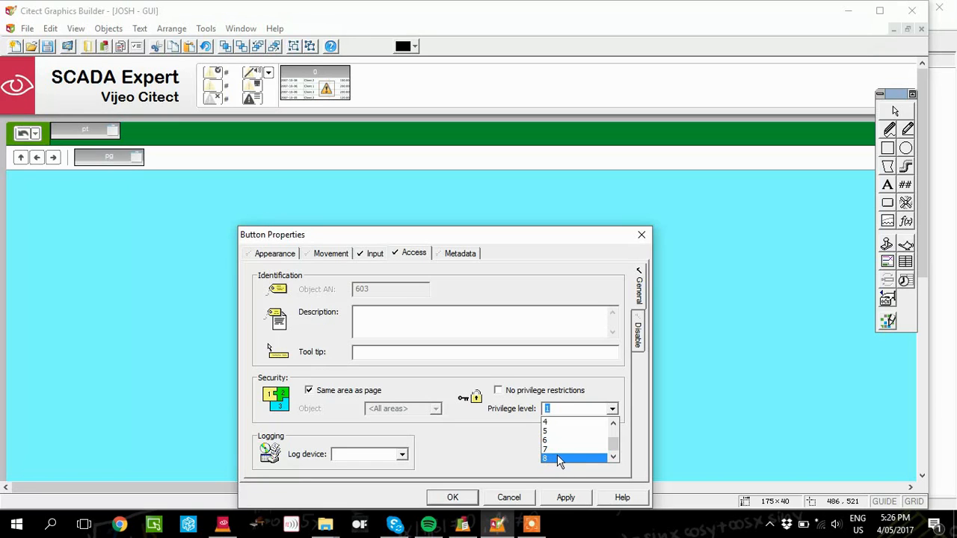
left_click(554, 458)
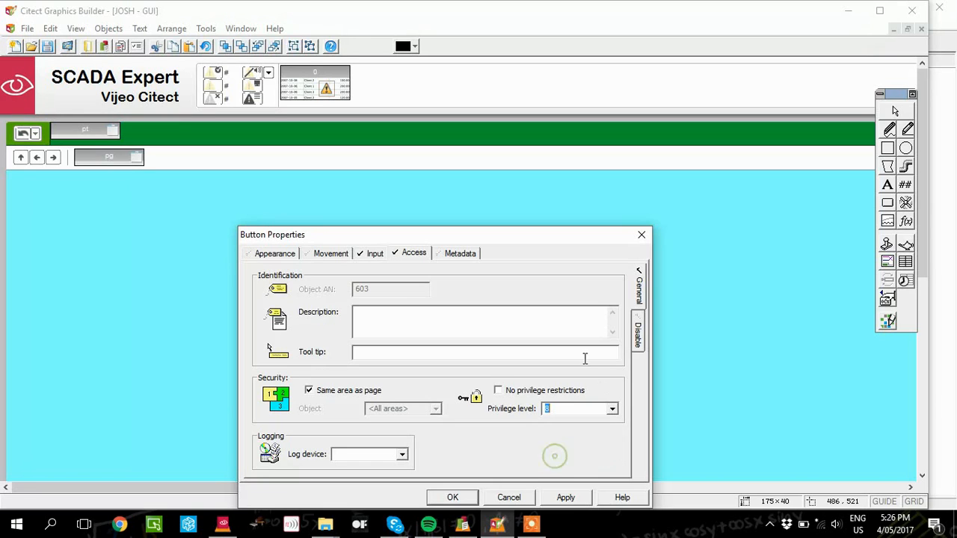
left_click(566, 498)
left_click(452, 497)
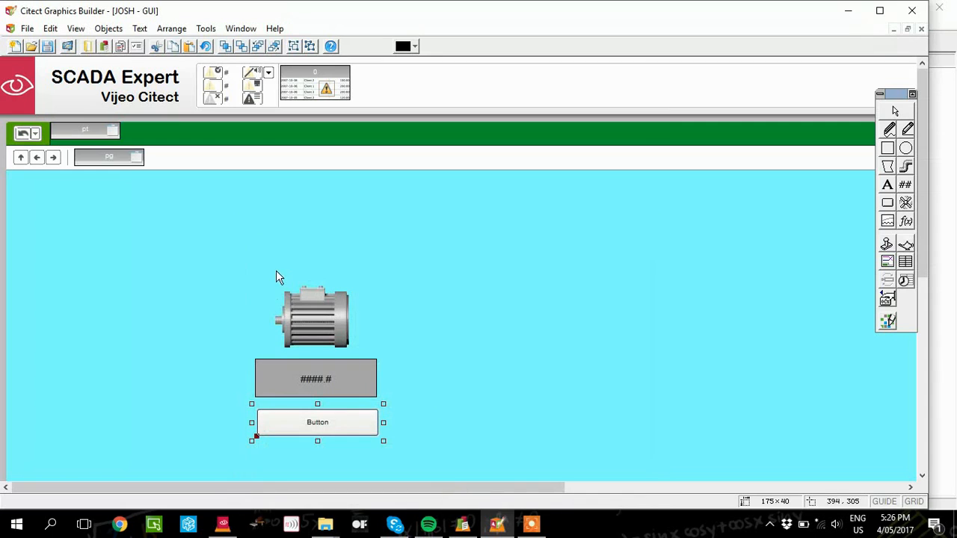
left_click(26, 29)
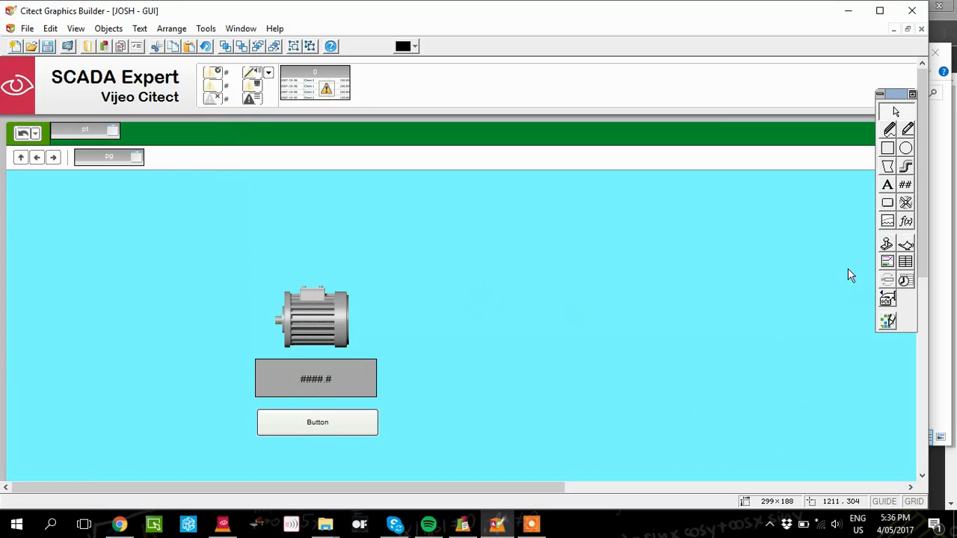
Step: Draw a rectangle about 369×184 beside the motor objects and give it a solid grey fill
left_click(888, 148)
left_click_drag(481, 265, 736, 395)
left_click(565, 367)
left_click(566, 367)
left_click(566, 367)
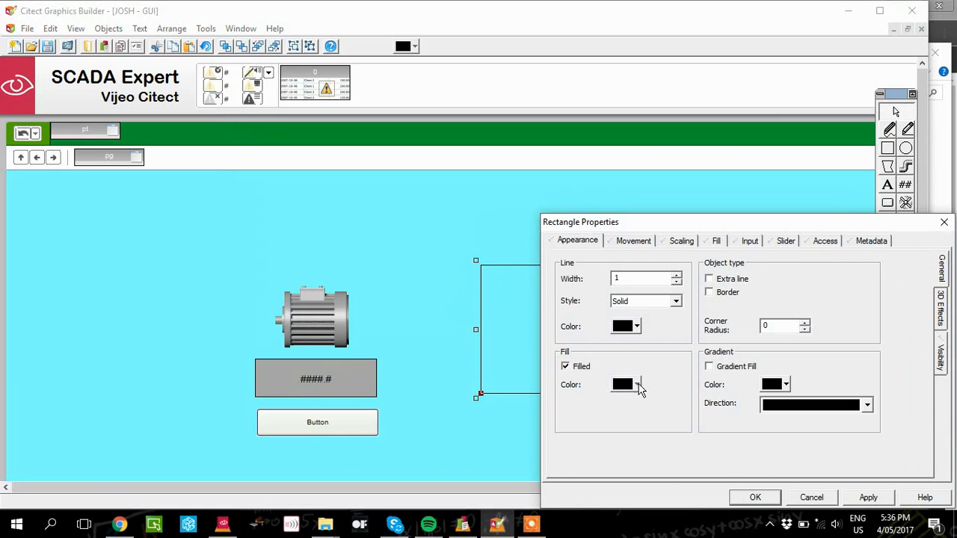
left_click(636, 384)
left_click(720, 474)
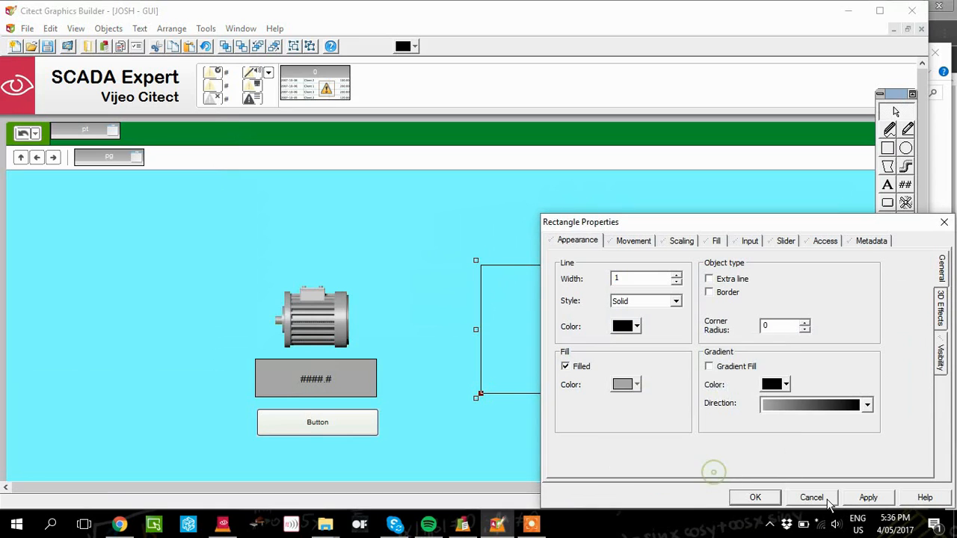
left_click(848, 498)
left_click(756, 498)
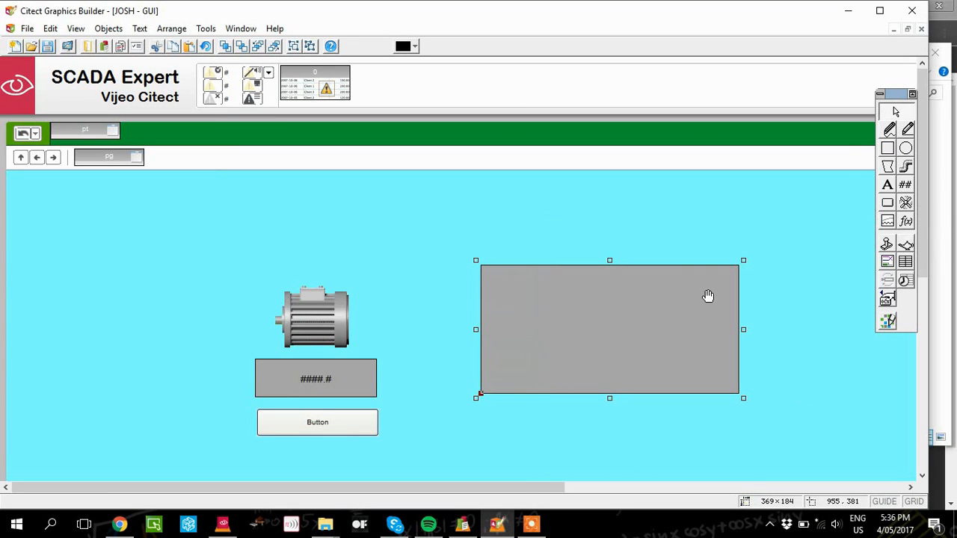
Step: Draw a trend object about 363×183 over the grey rectangle and set its cluster name to Cluster1
left_click(892, 223)
left_click_drag(481, 265, 739, 394)
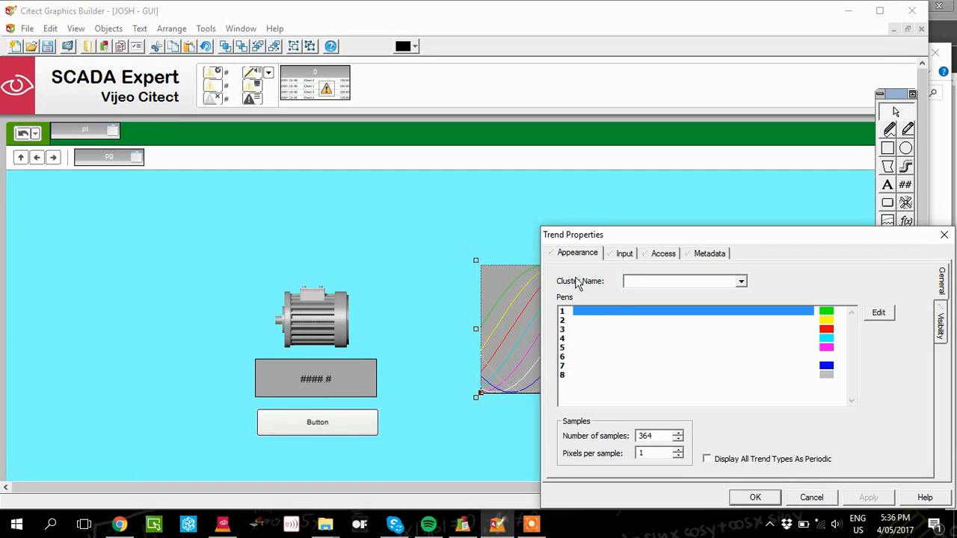
left_click(741, 284)
left_click(688, 296)
Step: Assign the Internal_CountTrend trend tag to pen 1 of the trend and apply the properties
left_click(737, 313)
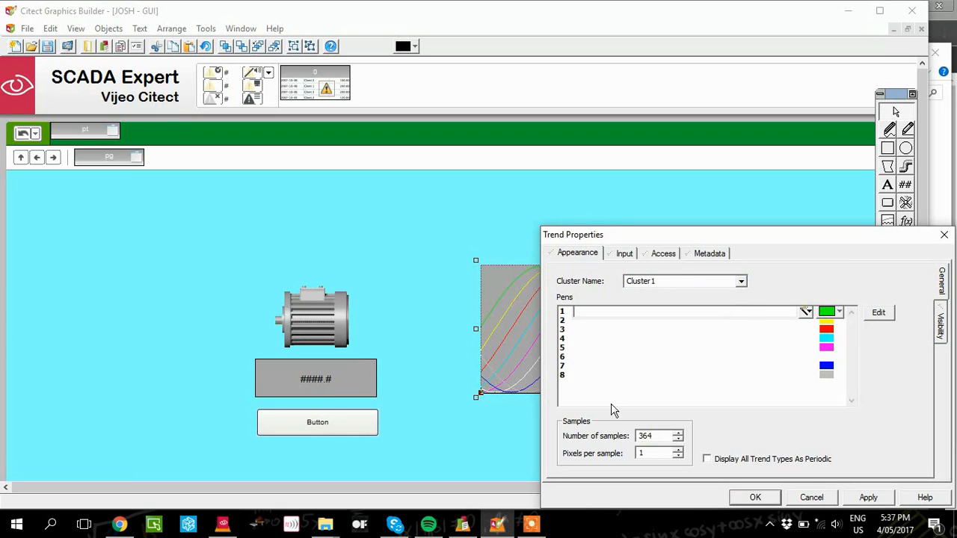
left_click(806, 313)
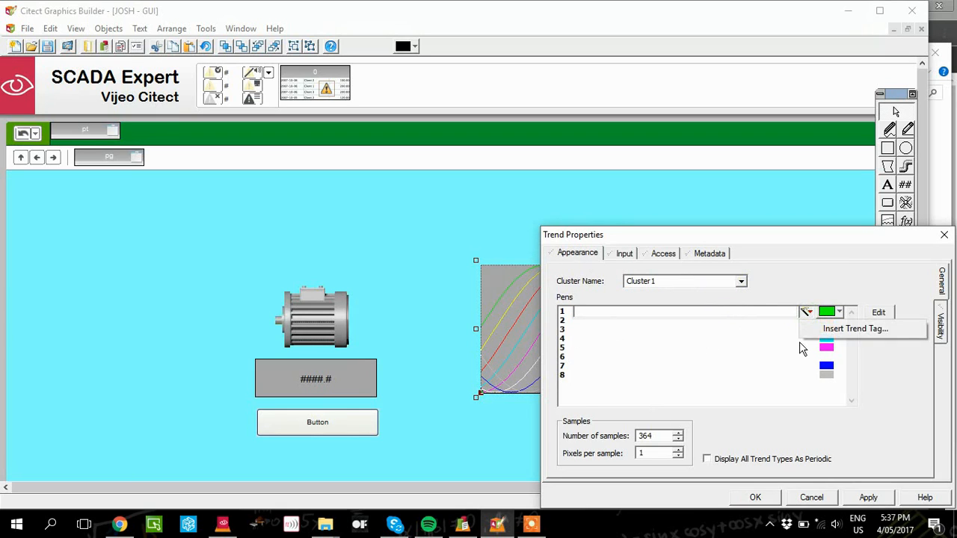
left_click(841, 329)
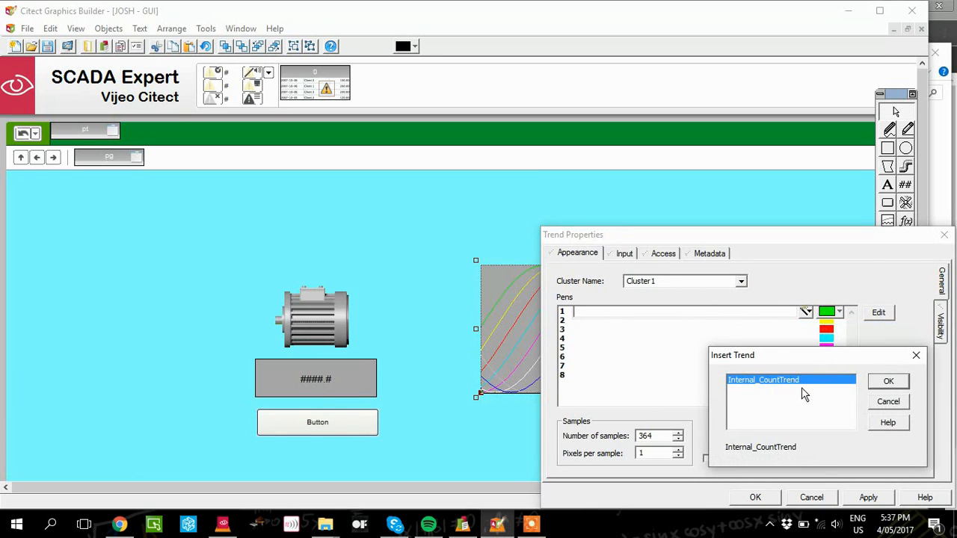
left_click(889, 383)
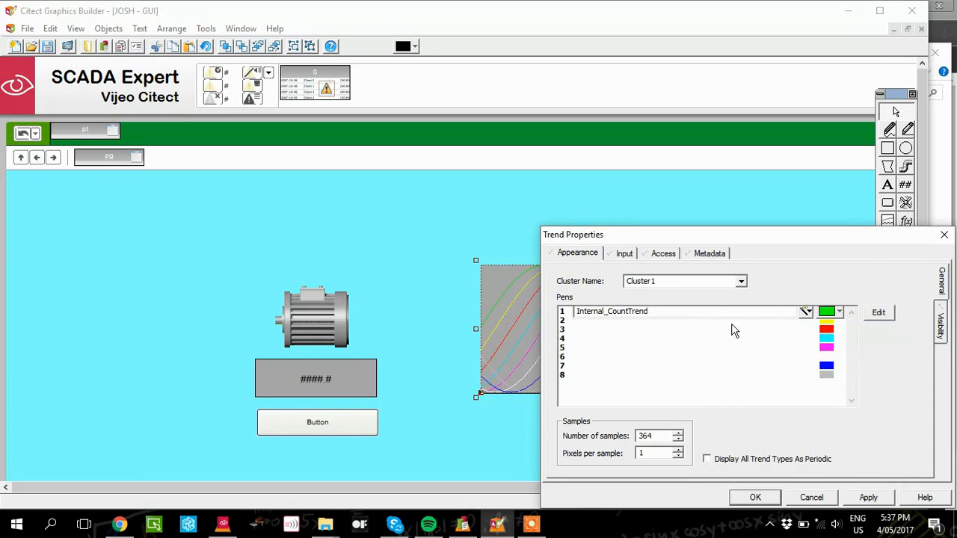
left_click(867, 497)
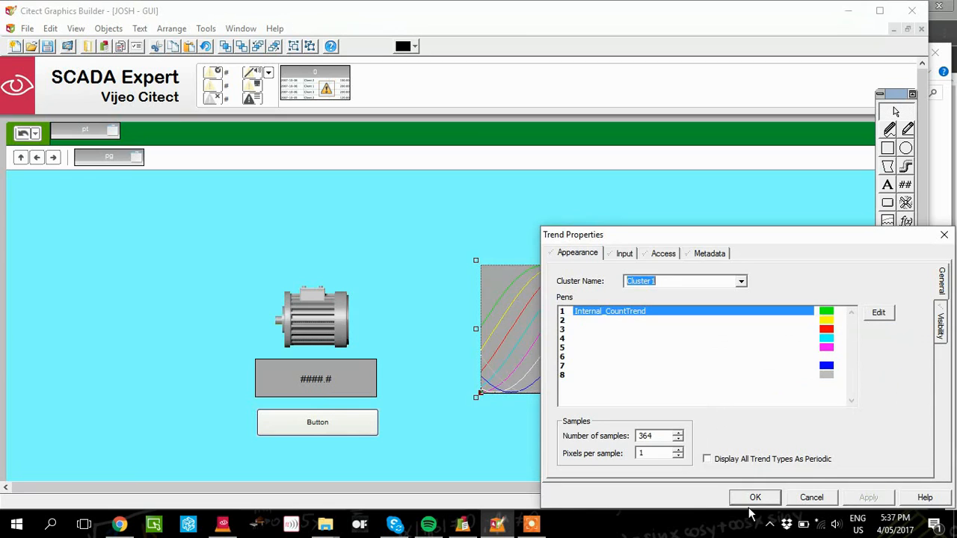
left_click(756, 498)
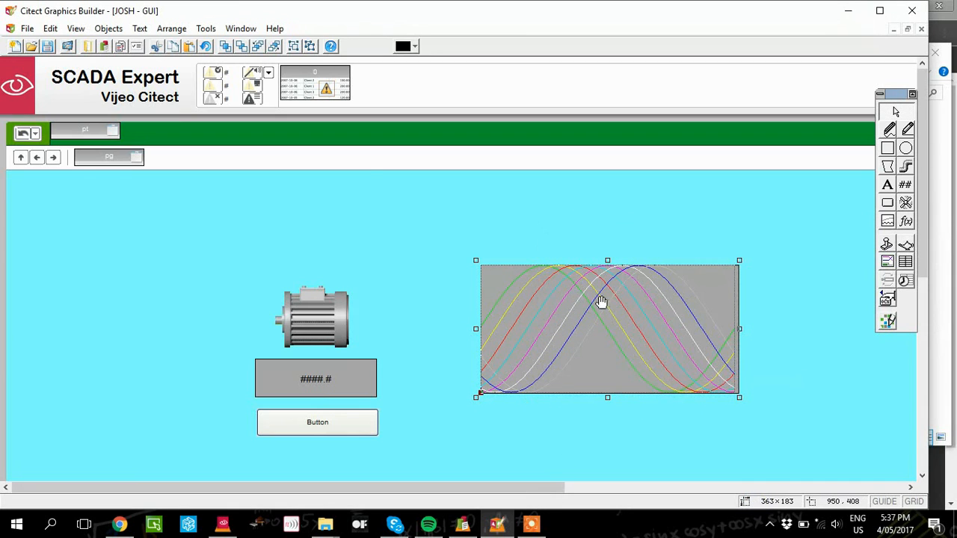
Step: Save all open graphics pages and open the project's ProcessAnalyst page for editing from Citect Explorer
left_click(27, 28)
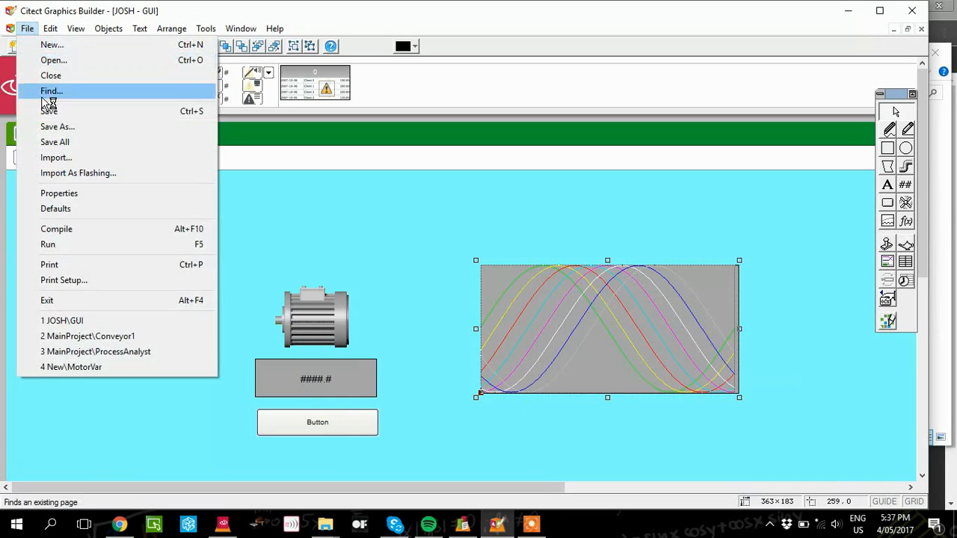
left_click(60, 142)
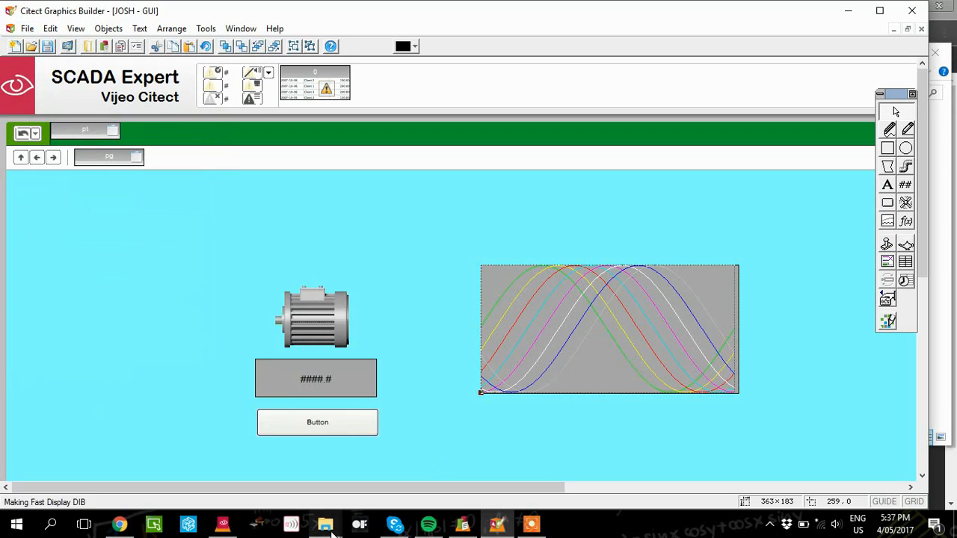
left_click(233, 526)
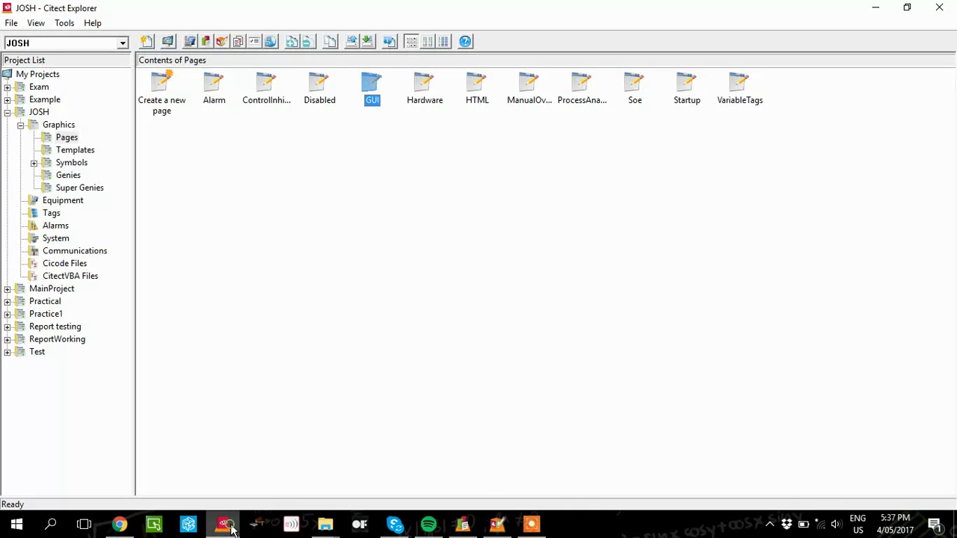
left_click(571, 78)
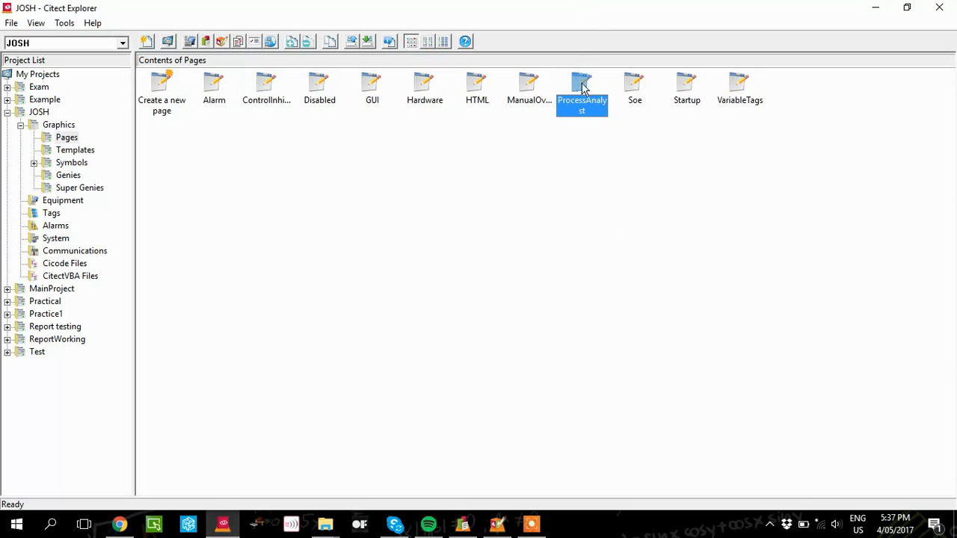
left_click(583, 171)
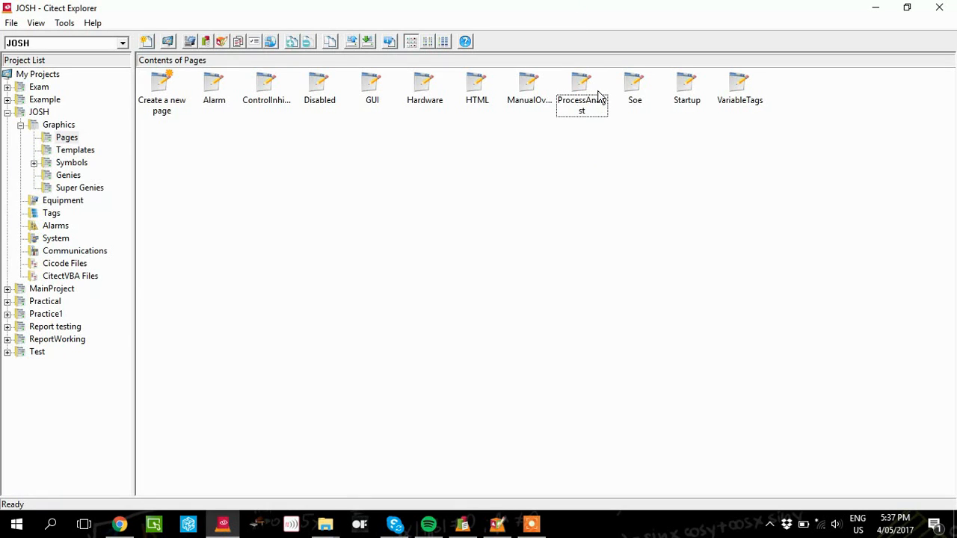
double_click(575, 96)
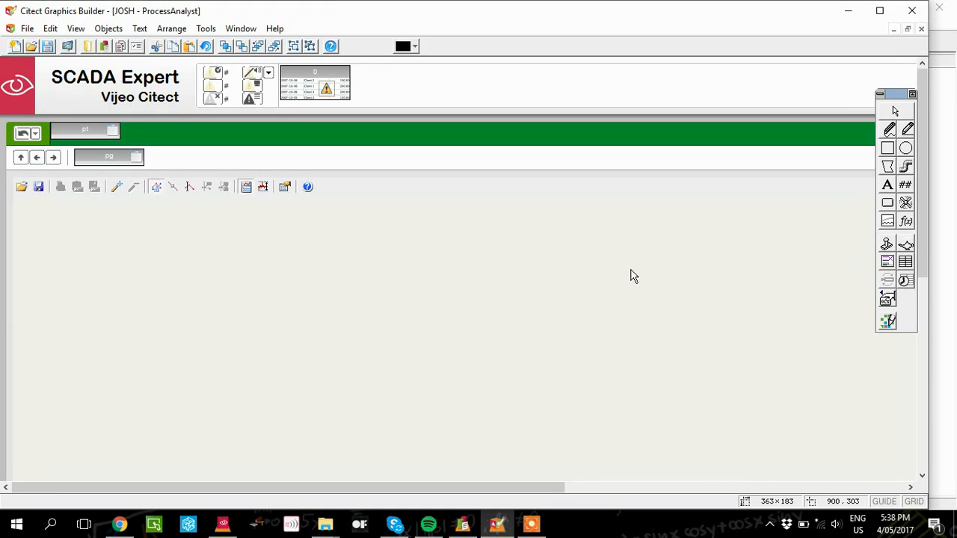
Step: Set the ProcessAnalyst page's On page entry command to ProcessAnalystSetPen(1,"Internal_CountTrend") and apply the page properties
right_click(404, 299)
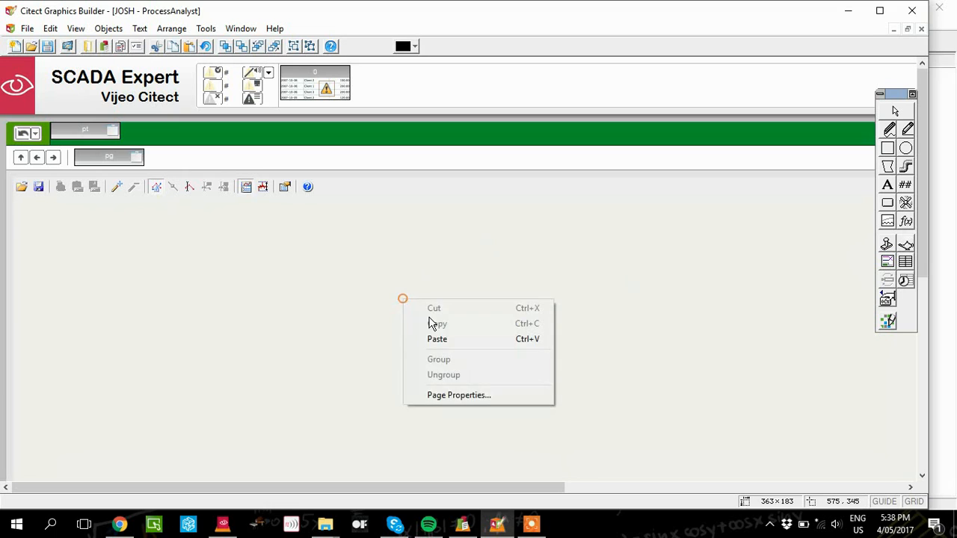
left_click(465, 391)
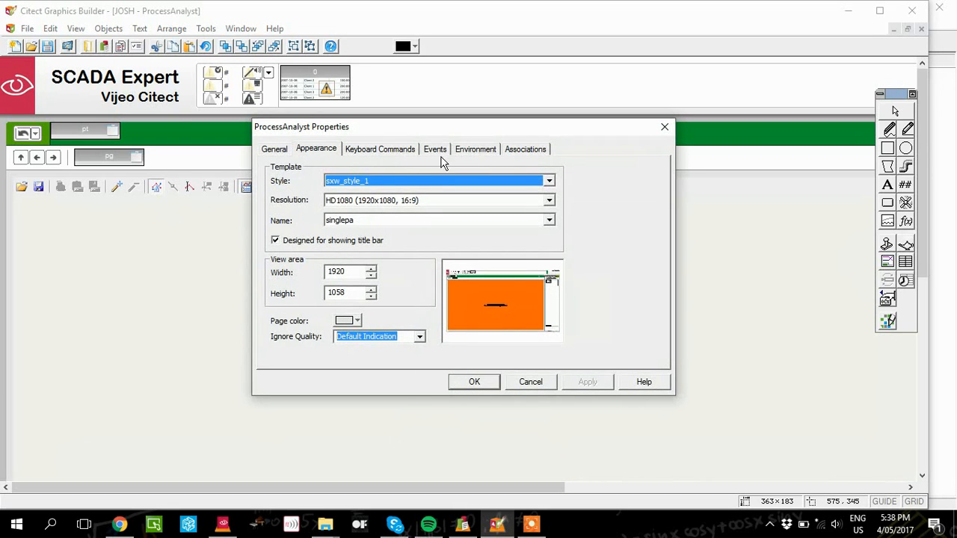
left_click(430, 149)
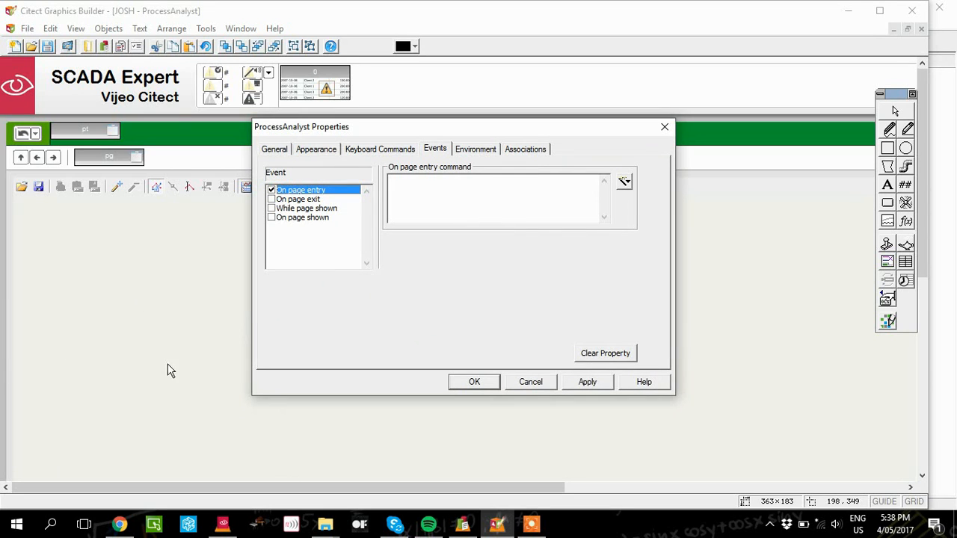
left_click(625, 182)
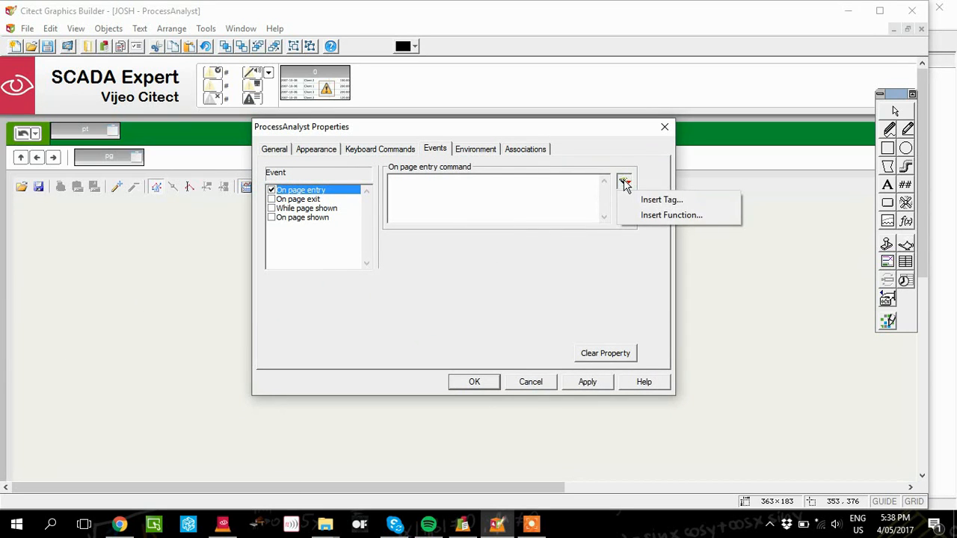
left_click(503, 193)
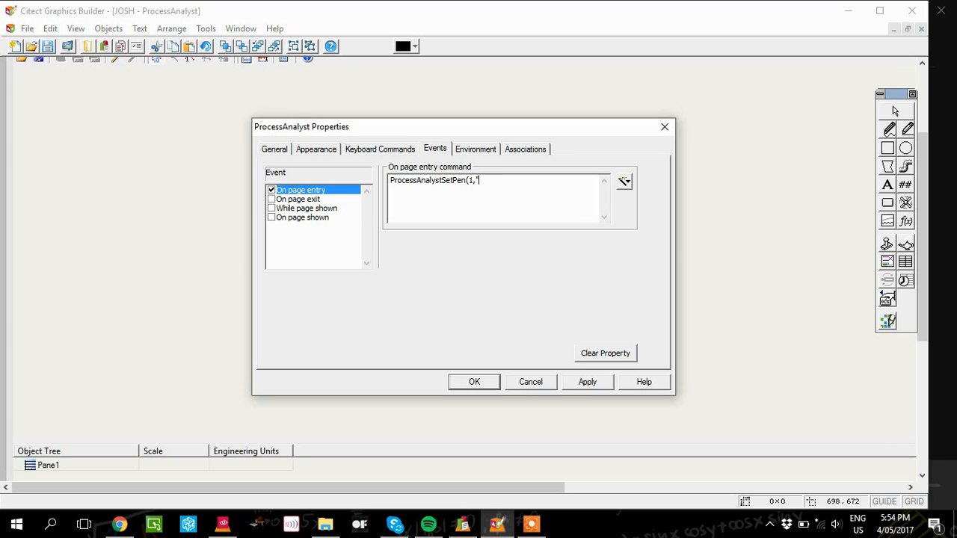
type("nternal_CountTred")
left_click(588, 382)
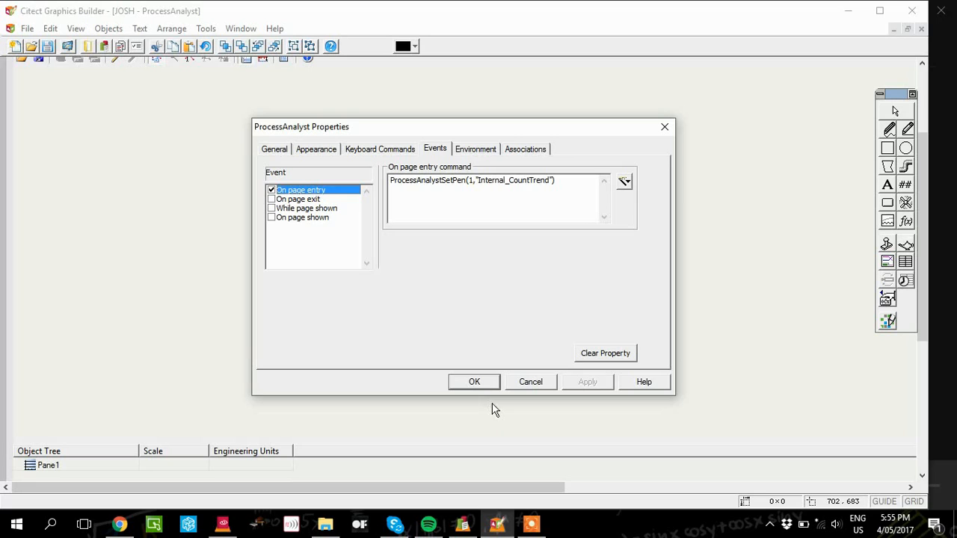
left_click(475, 382)
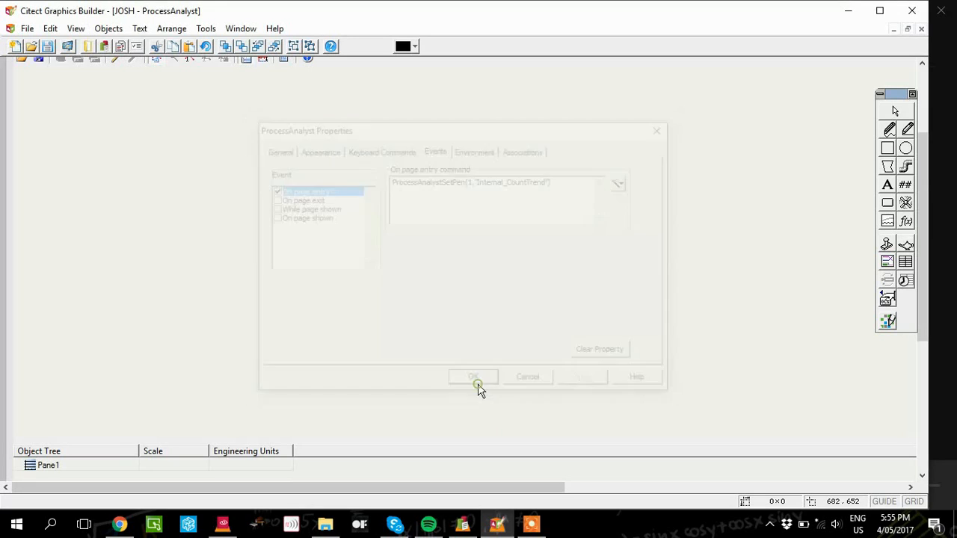
Step: Compile and run the project, continuing past the incompatible driver list
left_click(27, 28)
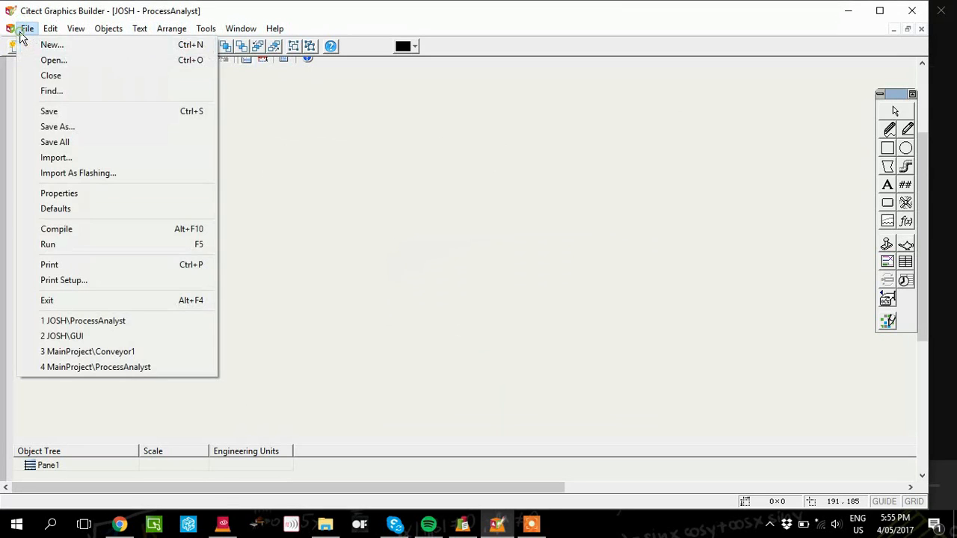
left_click(73, 232)
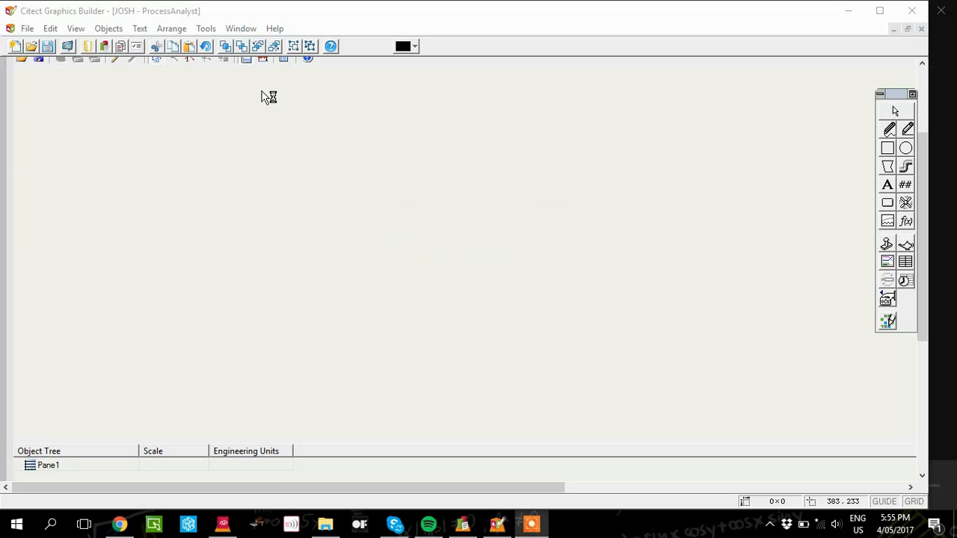
left_click(468, 528)
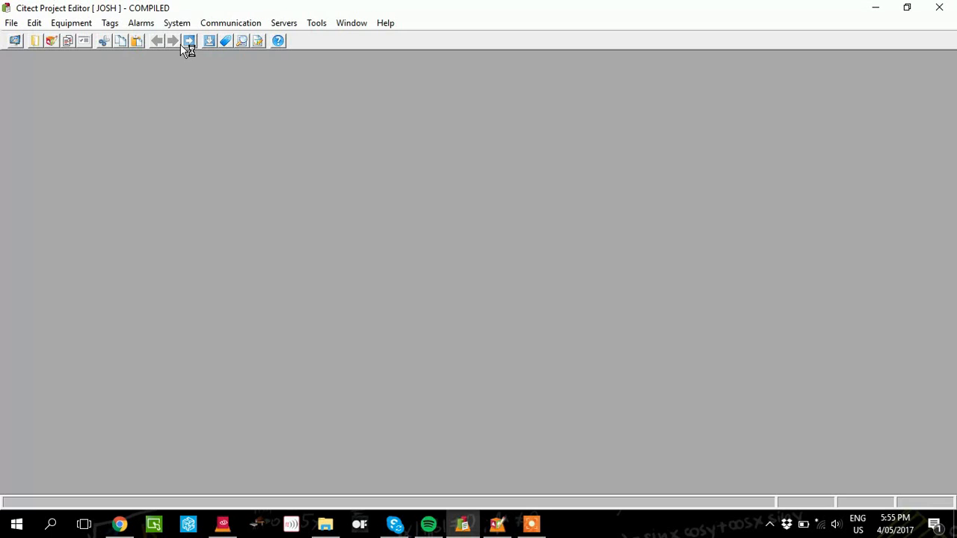
left_click(74, 22)
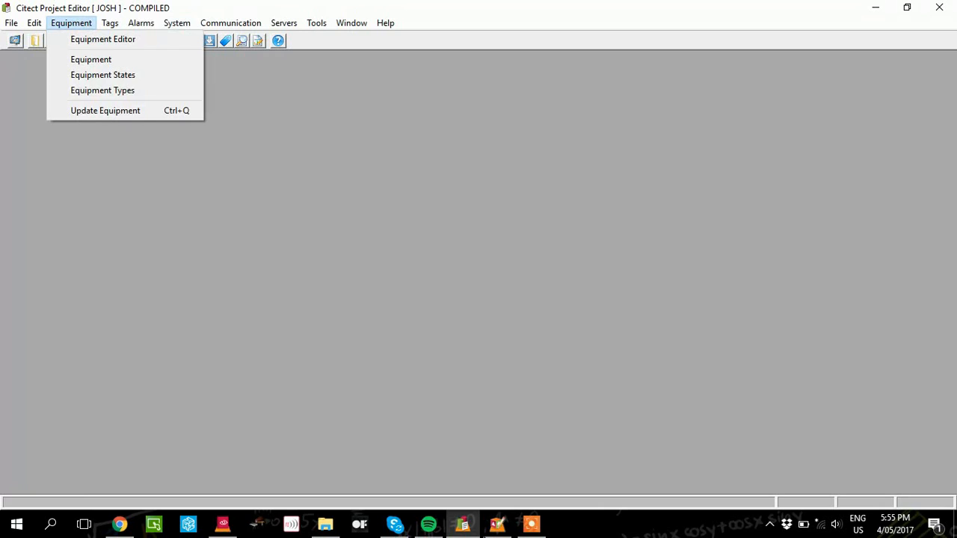
left_click(503, 524)
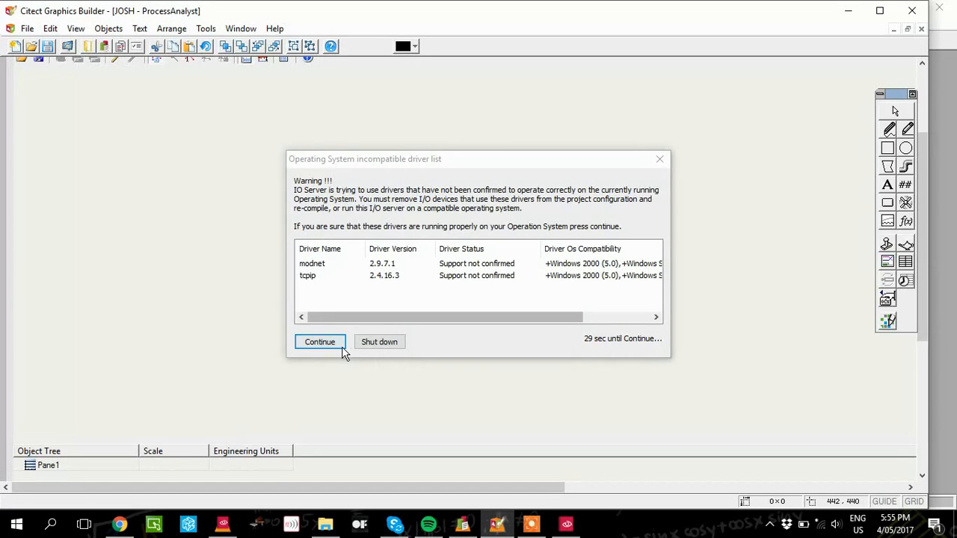
left_click(320, 342)
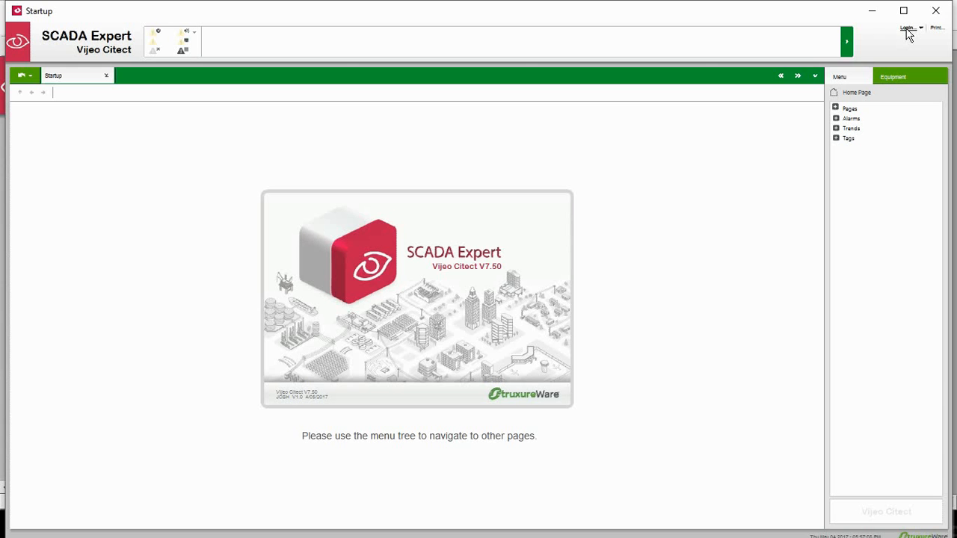
Step: Log in to the runtime with the configured user's name and password, keeping the language as English
left_click(908, 27)
type("J")
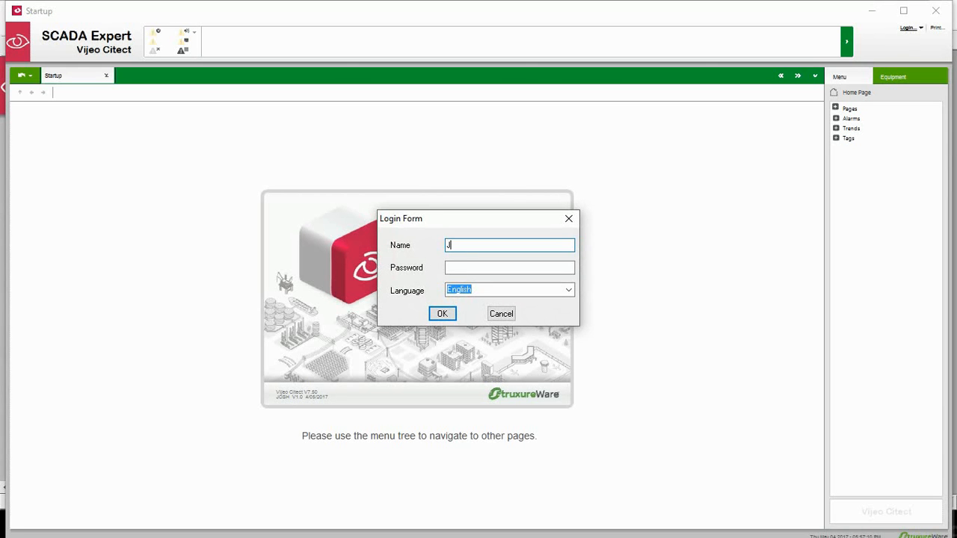
type("osh")
key("Tab")
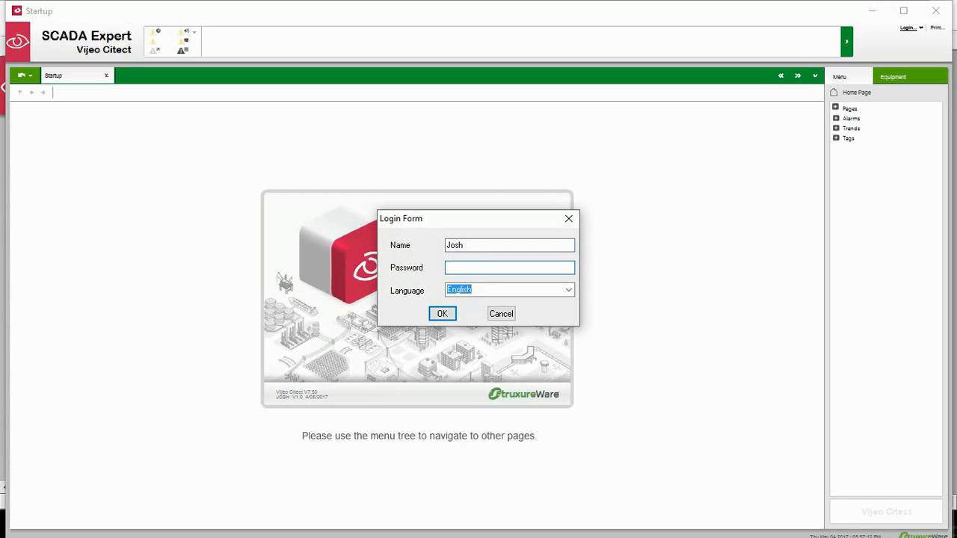
type("1")
left_click(442, 315)
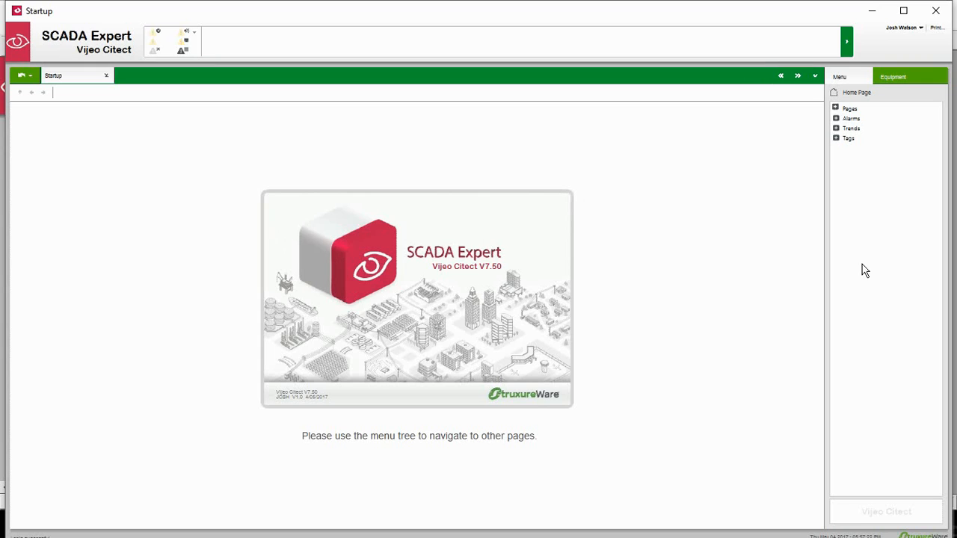
Step: Open the GUI page from the runtime's page list
left_click(836, 108)
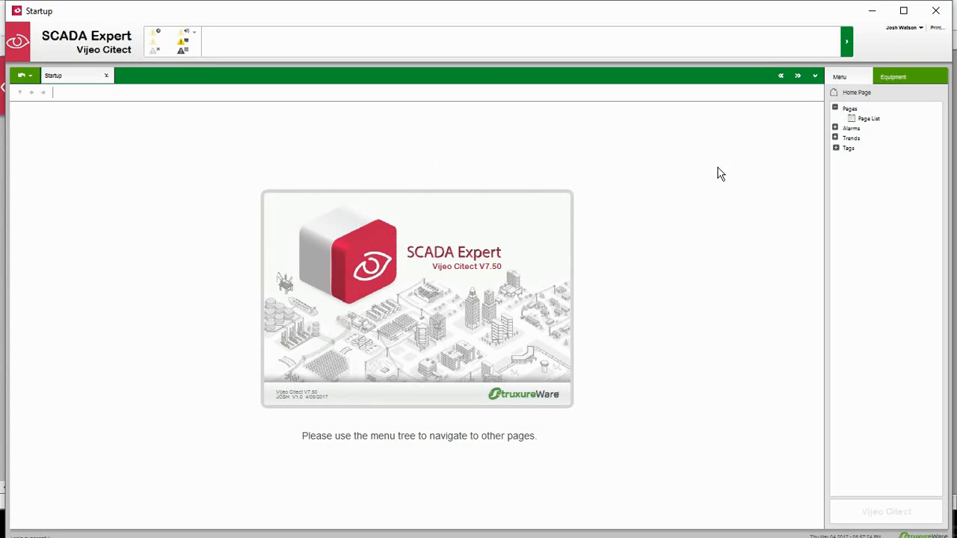
left_click(870, 119)
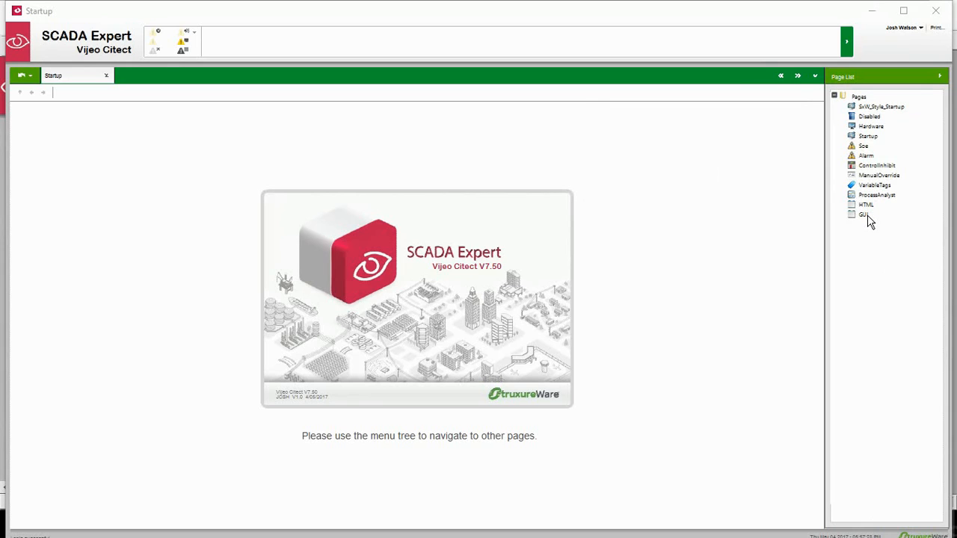
left_click(864, 216)
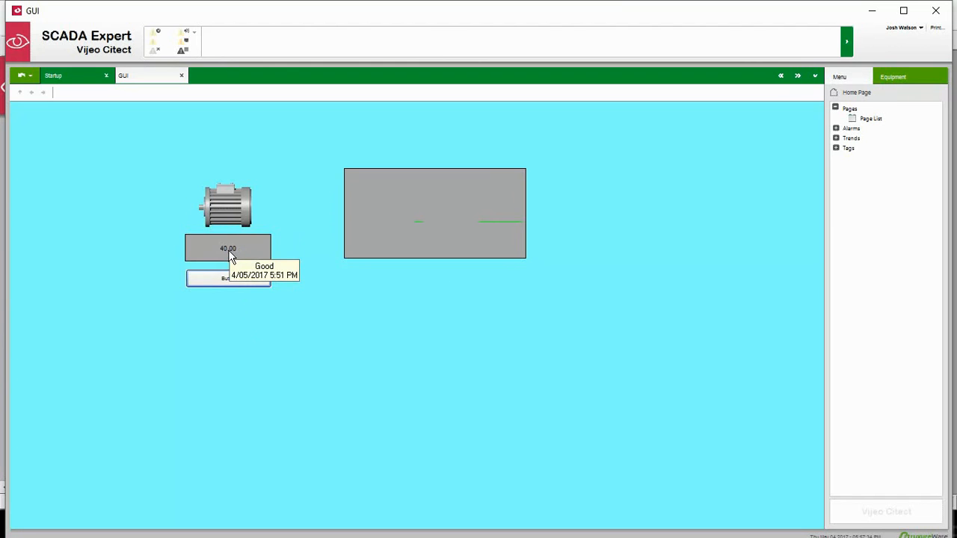
Step: Use the page's button to set the displayed motor value to 30
left_click(236, 285)
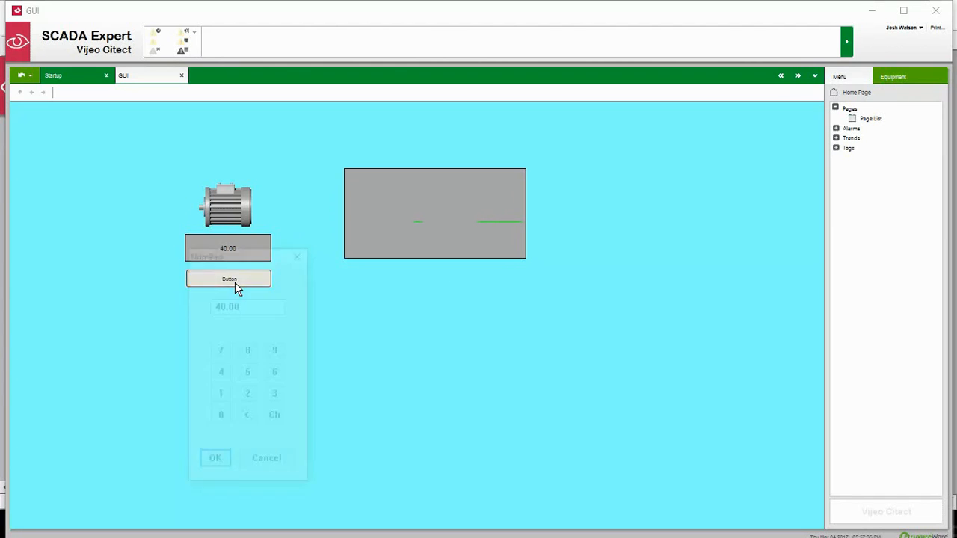
left_click(275, 401)
left_click(221, 417)
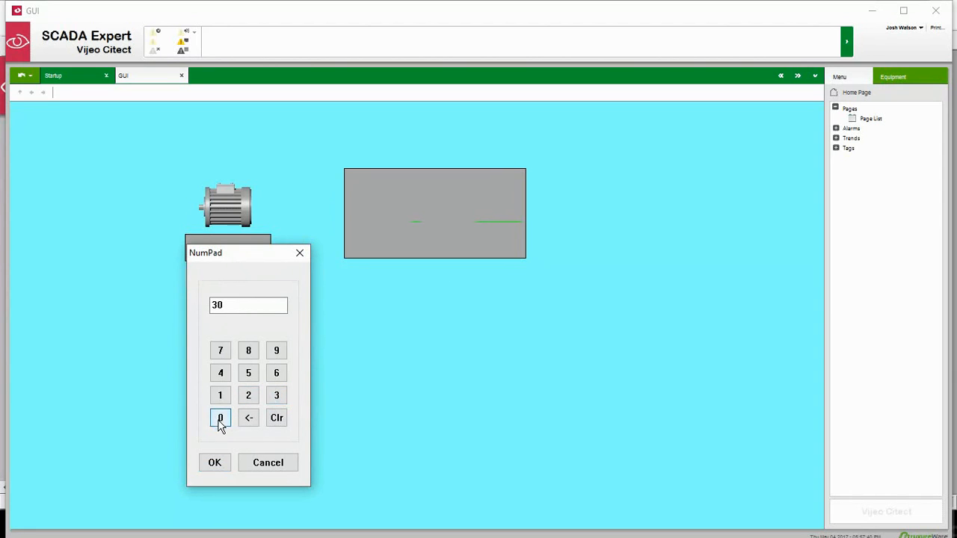
left_click(218, 462)
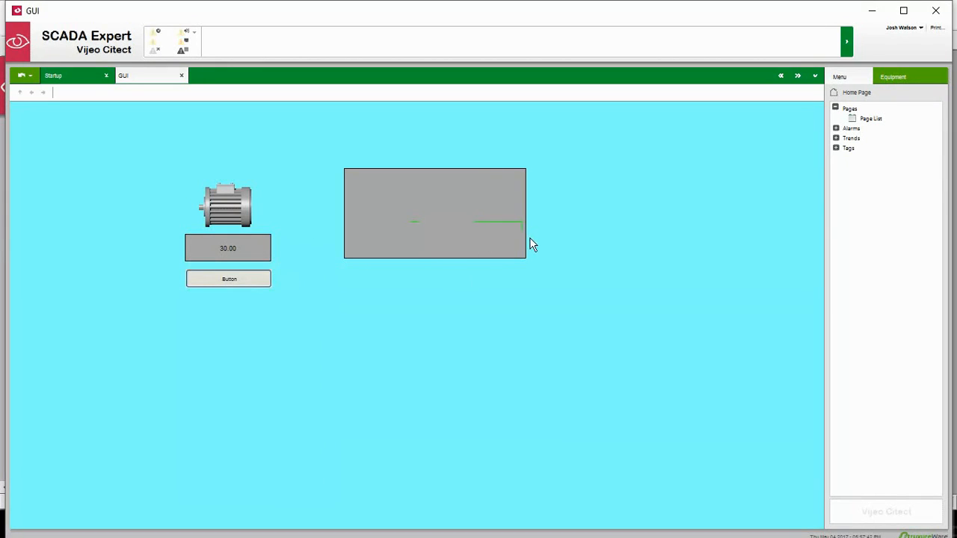
Step: Raise the displayed motor value to 60 through the number pad
left_click(244, 279)
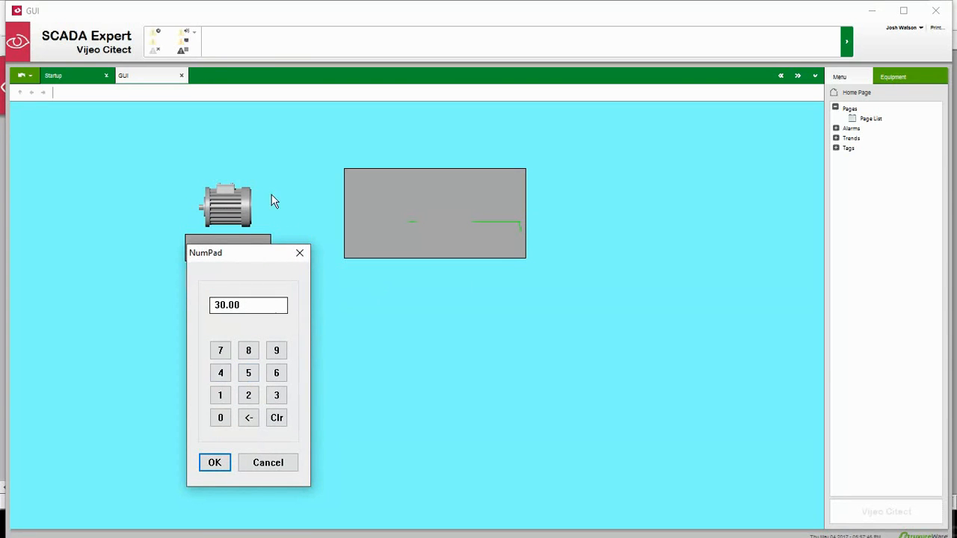
left_click(276, 374)
left_click(223, 419)
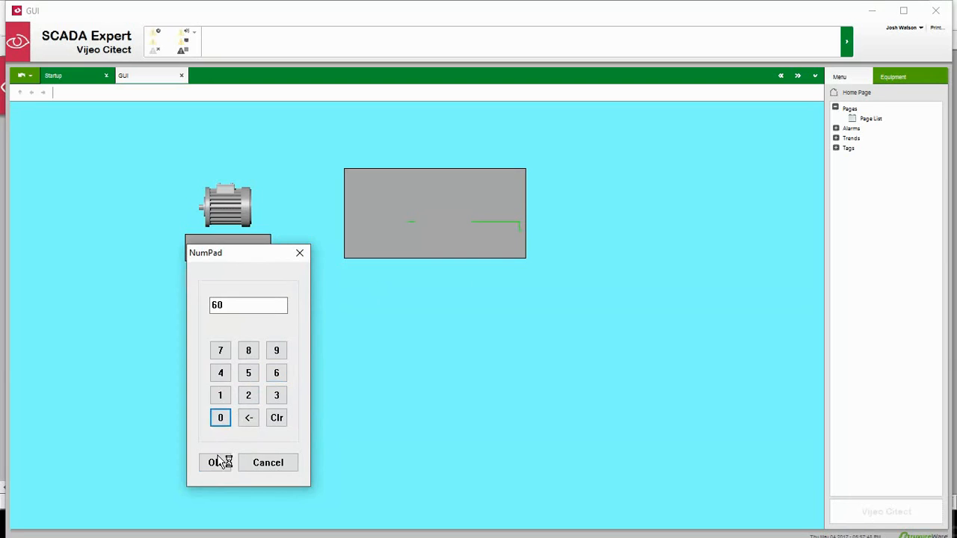
left_click(218, 463)
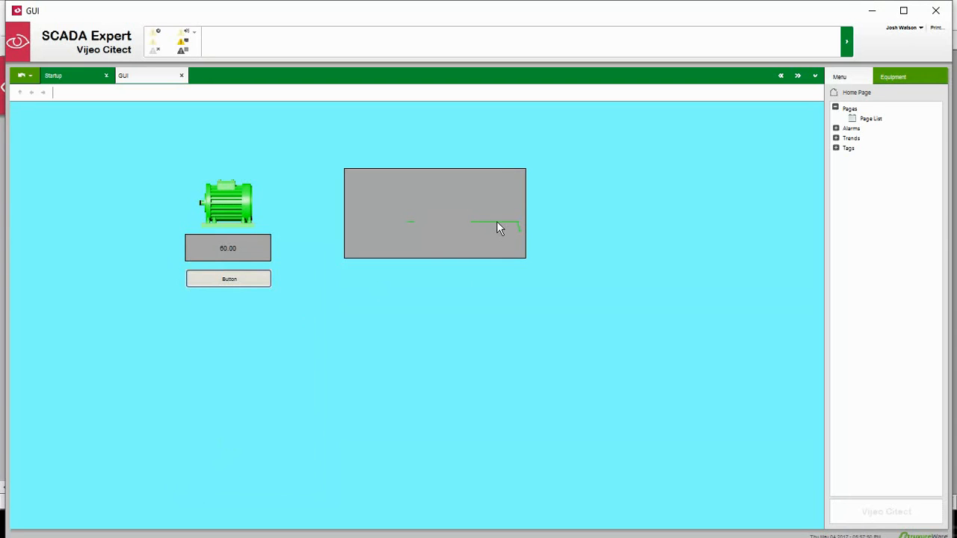
Step: Review the Internal_CountTrend pen on the ProcessAnalyst page and the hardware alarms, finishing on the GUI page
left_click(872, 120)
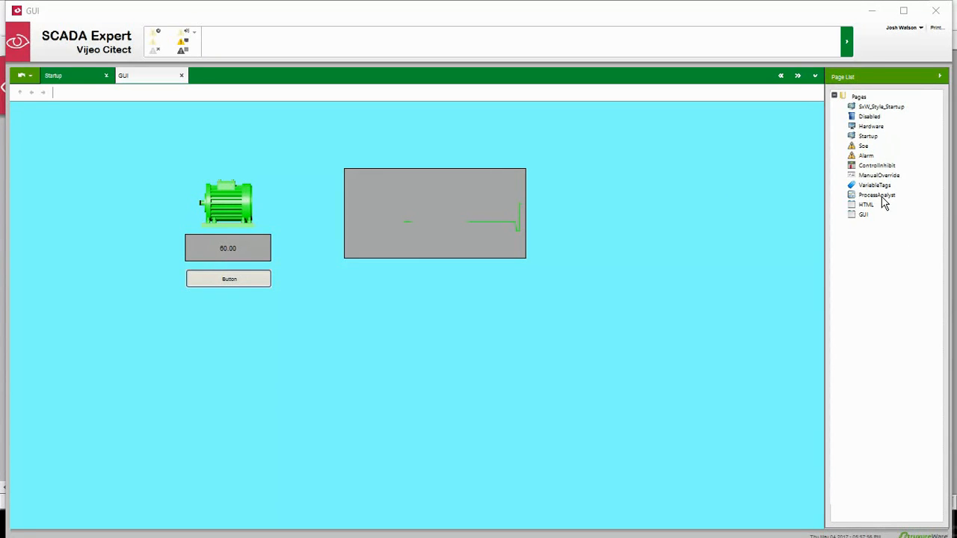
left_click(880, 196)
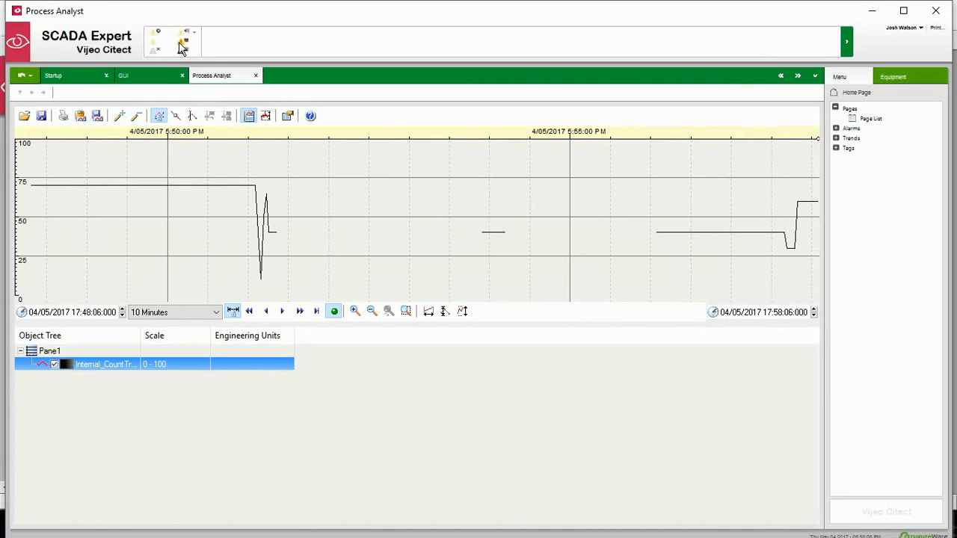
left_click(186, 39)
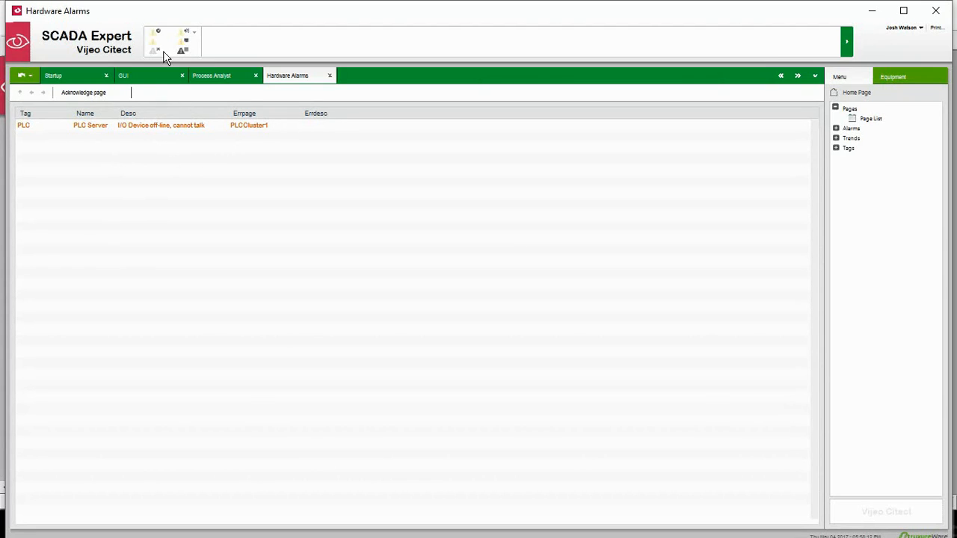
left_click(222, 75)
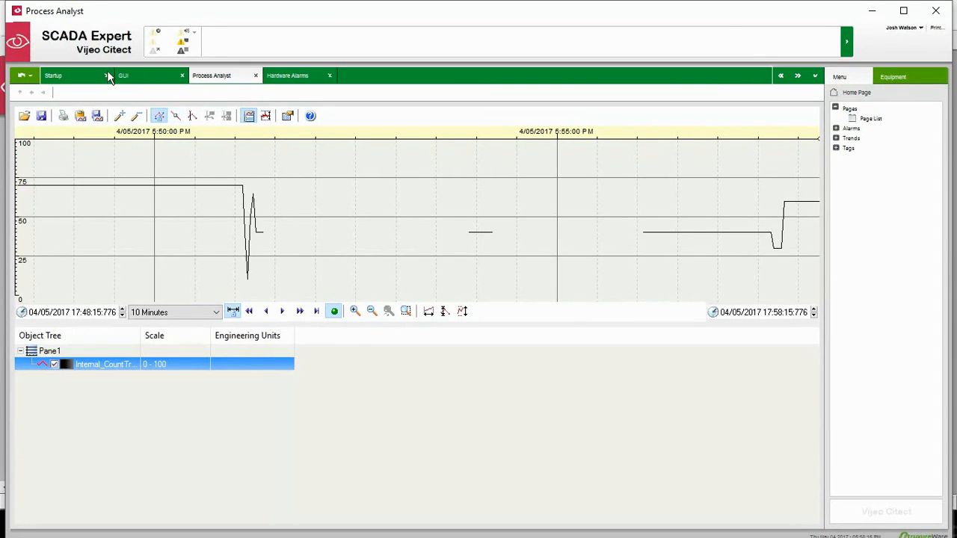
left_click(112, 76)
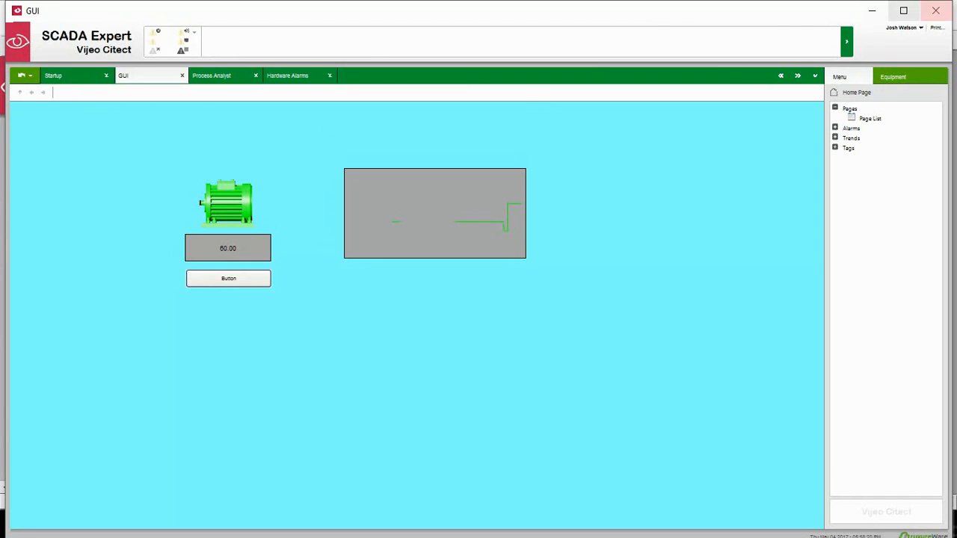
left_click(766, 516)
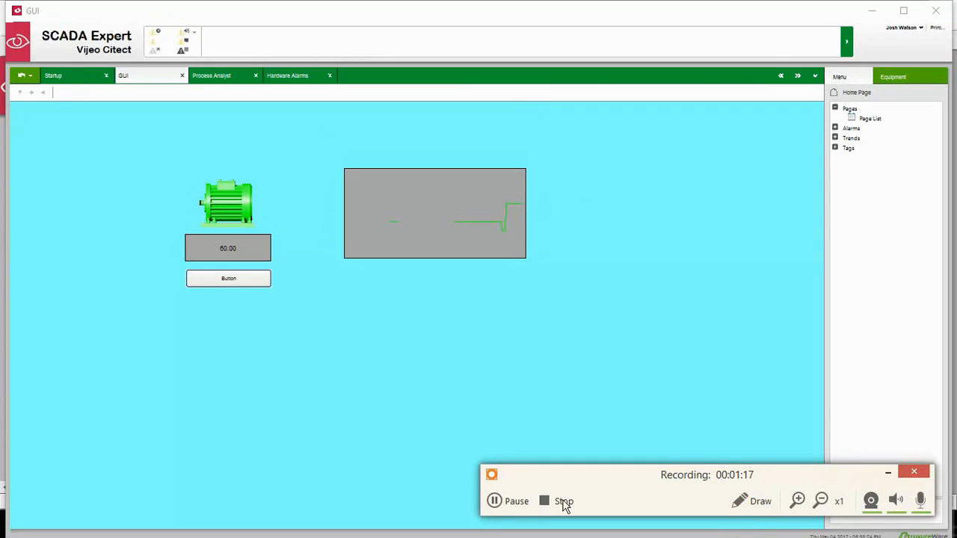
left_click(564, 503)
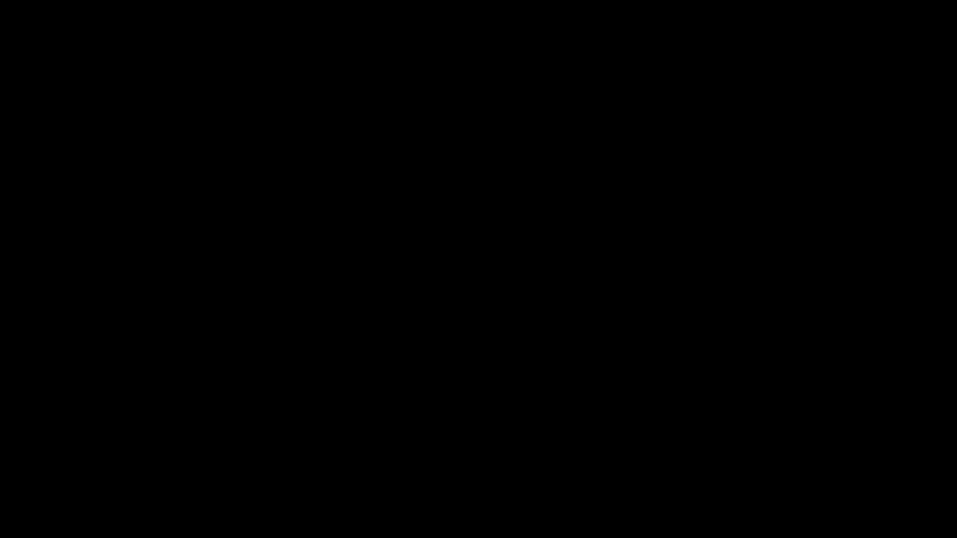